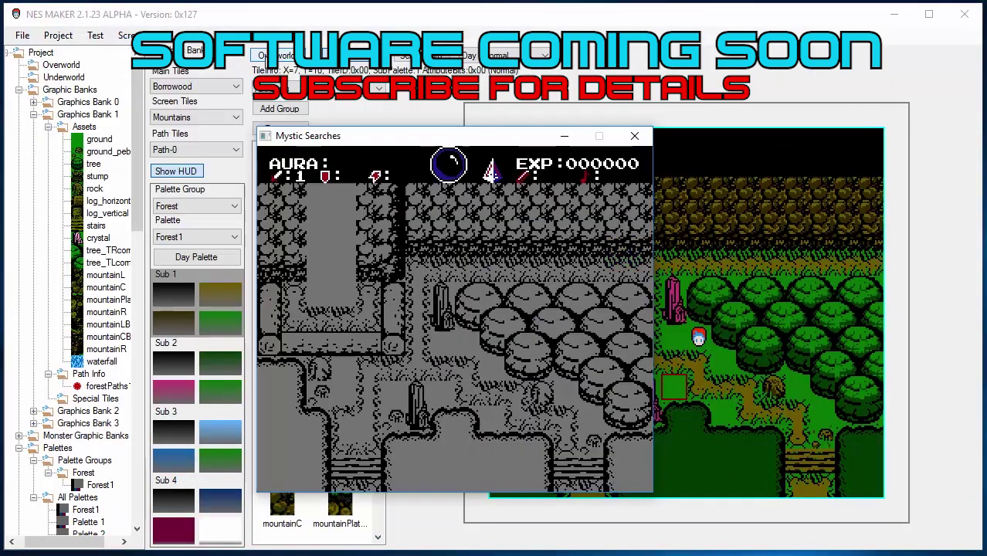
- Start the Mystic Searches demo and walk the character left
{"action": "key", "text": "Left"}
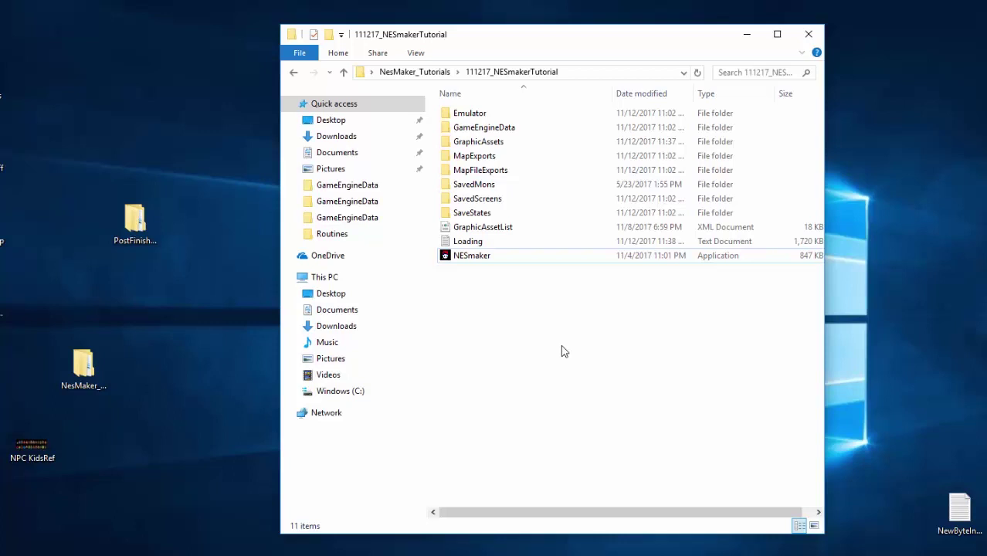
- Launch NES Maker from Explorer and stretch its window across the screen
{"action": "left_click", "coordinate": [444, 257]}
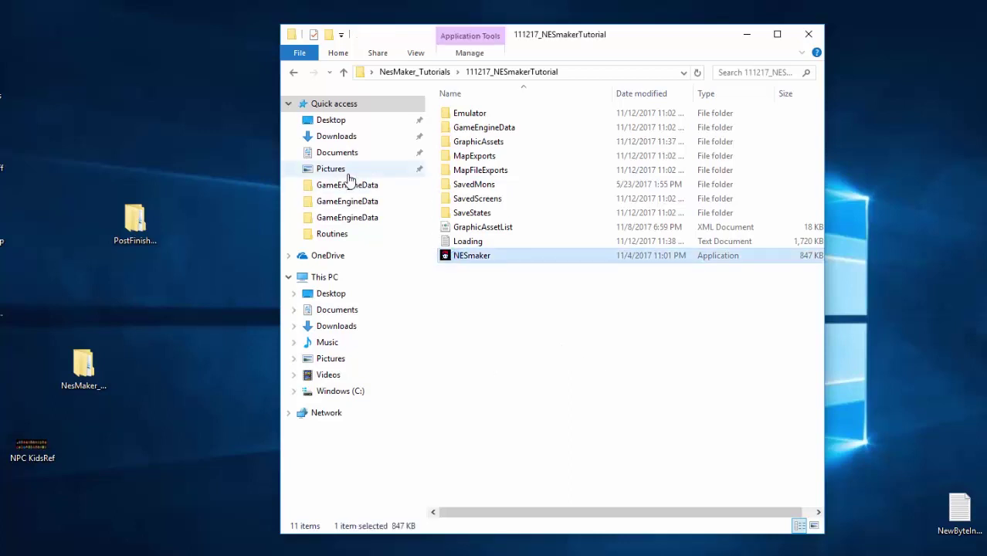
{"action": "left_click_drag", "start_coordinate": [218, 86], "coordinate": [230, 29]}
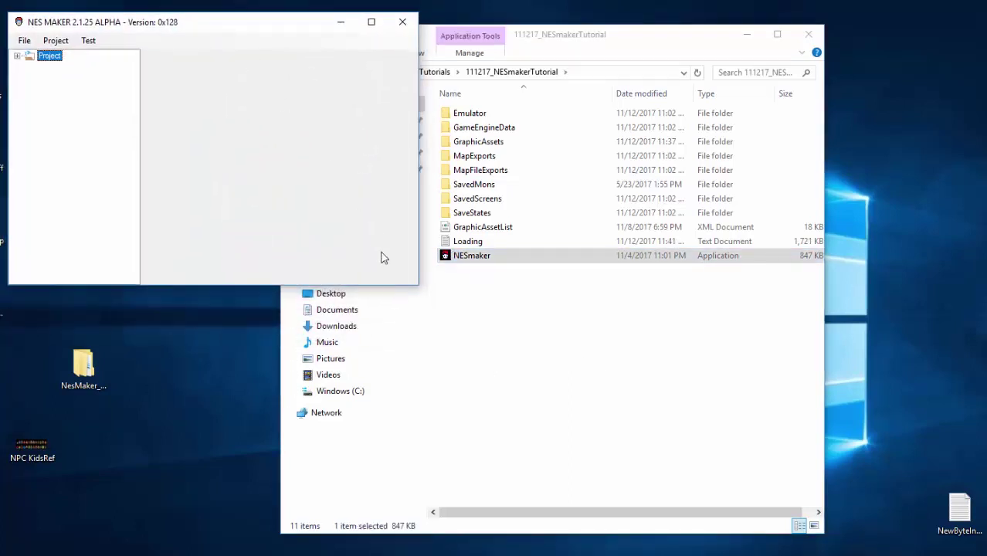
{"action": "left_click_drag", "start_coordinate": [422, 288], "coordinate": [970, 555]}
- Expand the Project node and readjust the window to fill the screen again
{"action": "left_click", "coordinate": [17, 22]}
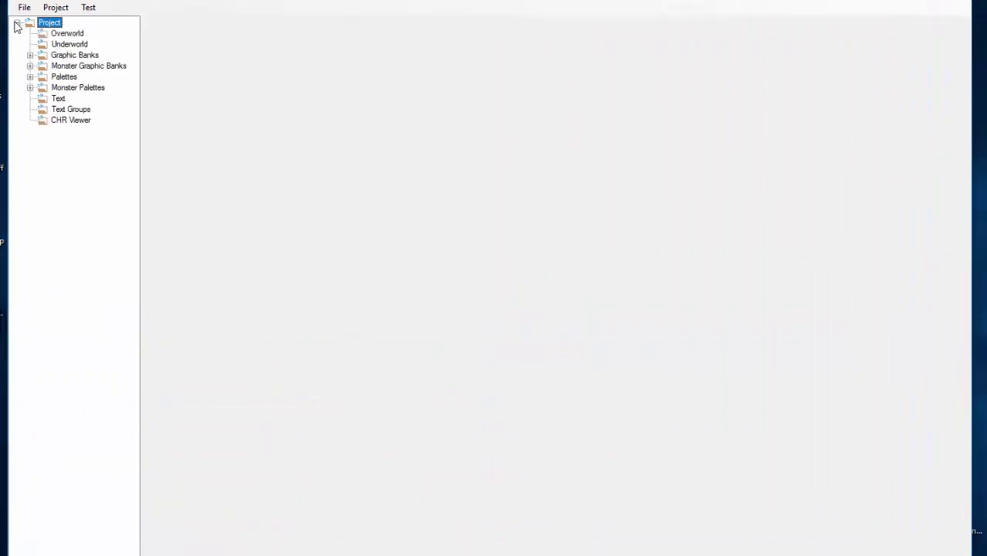
{"action": "key", "text": "super+Down"}
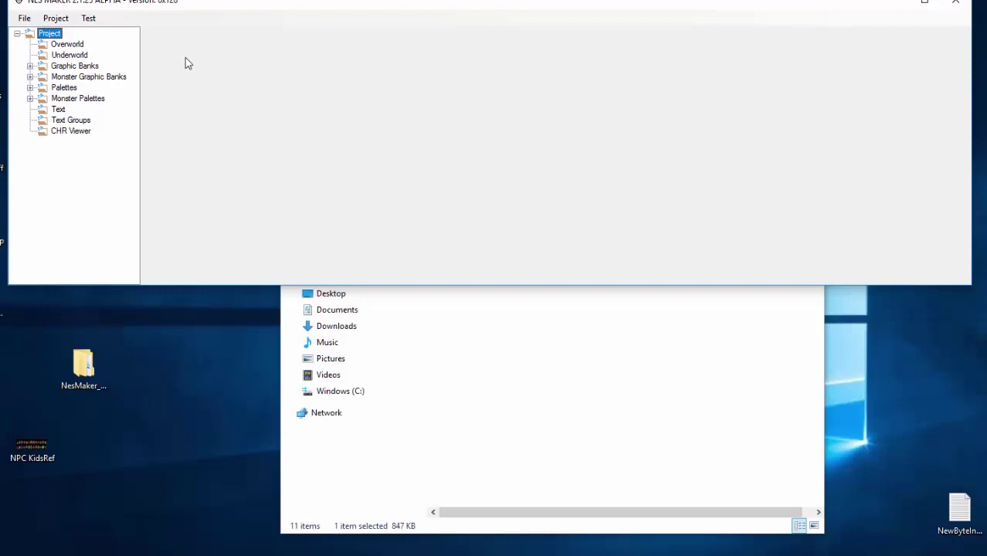
{"action": "left_click_drag", "start_coordinate": [213, 2], "coordinate": [212, 13]}
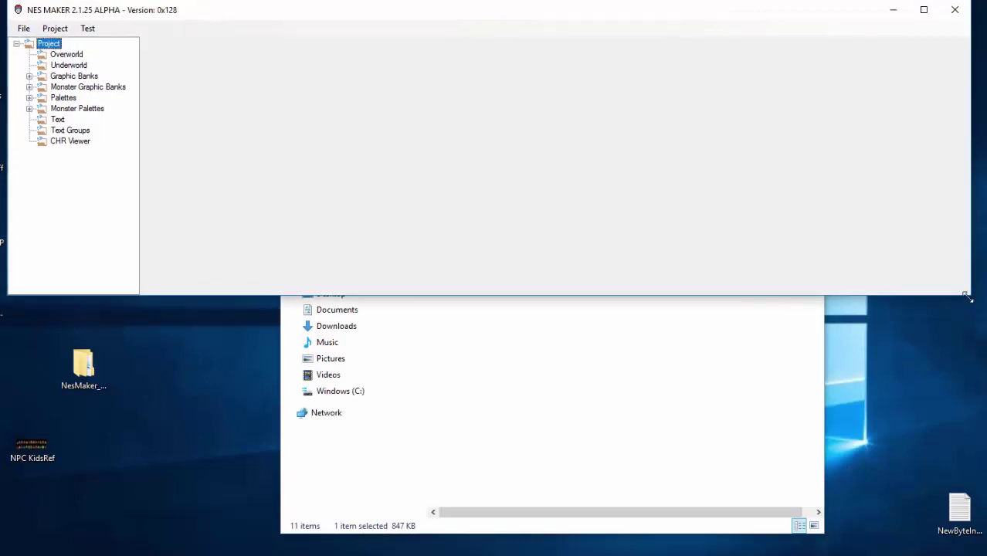
{"action": "left_click_drag", "start_coordinate": [971, 302], "coordinate": [982, 544]}
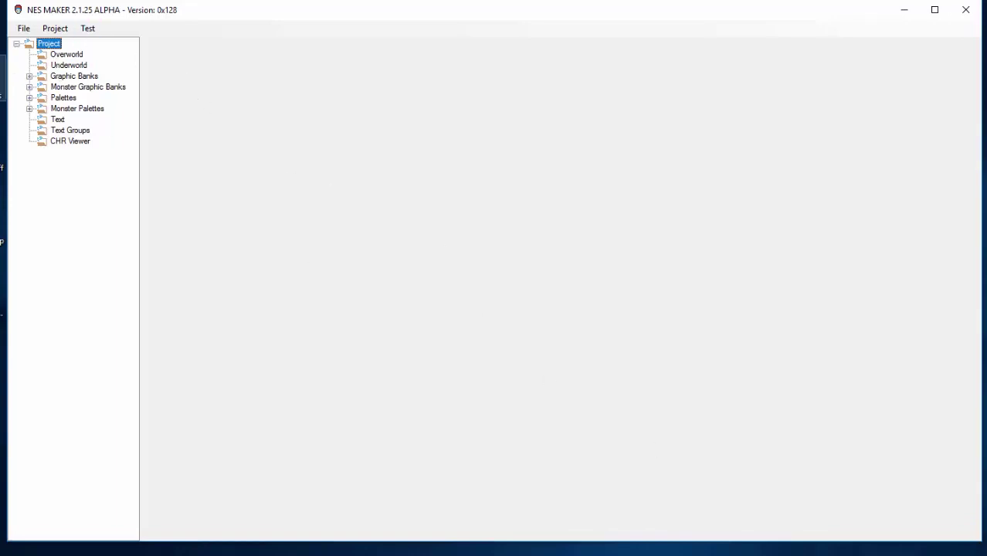
- View the Overworld and Underworld maps and browse Graphics Bank 1
{"action": "left_click", "coordinate": [58, 56]}
{"action": "left_click", "coordinate": [69, 65]}
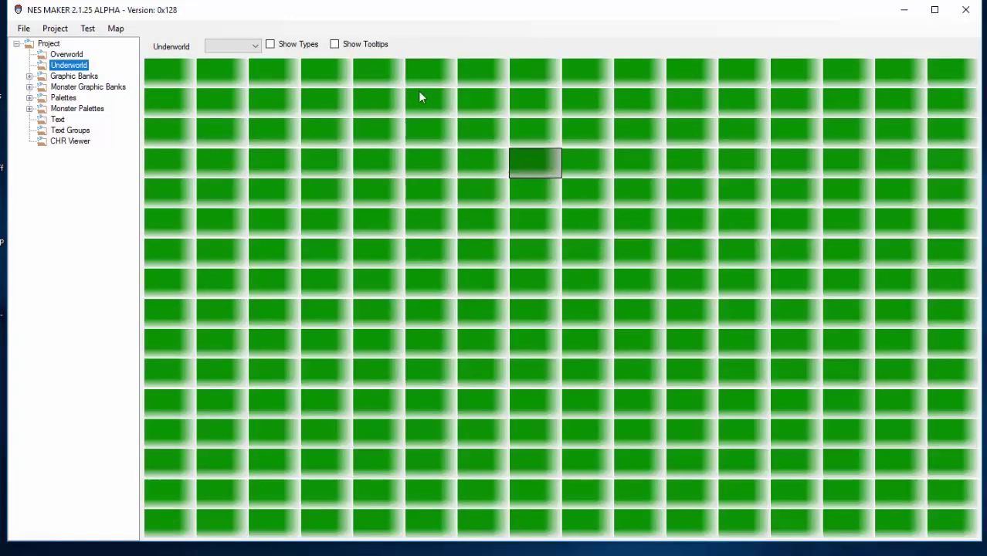
{"action": "left_click", "coordinate": [31, 76]}
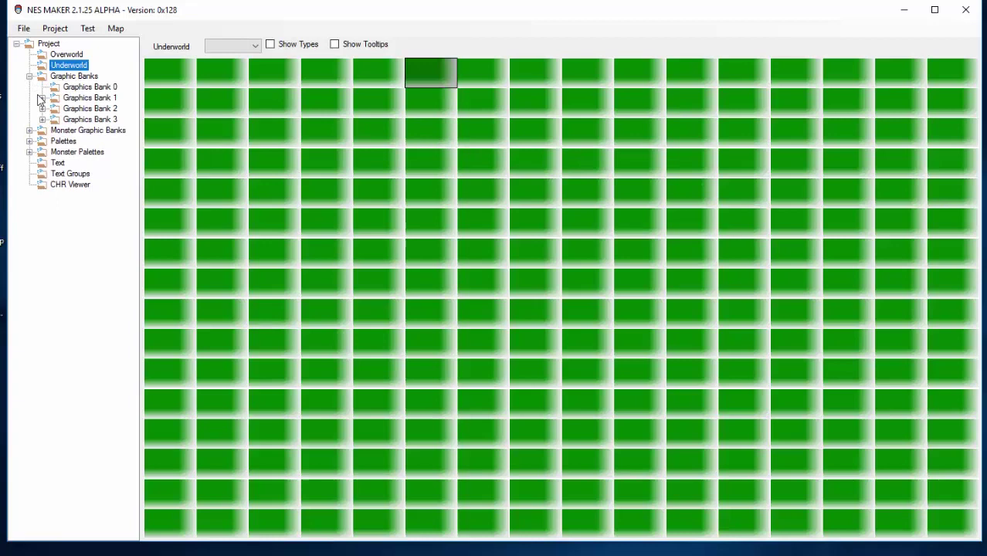
{"action": "left_click", "coordinate": [42, 98]}
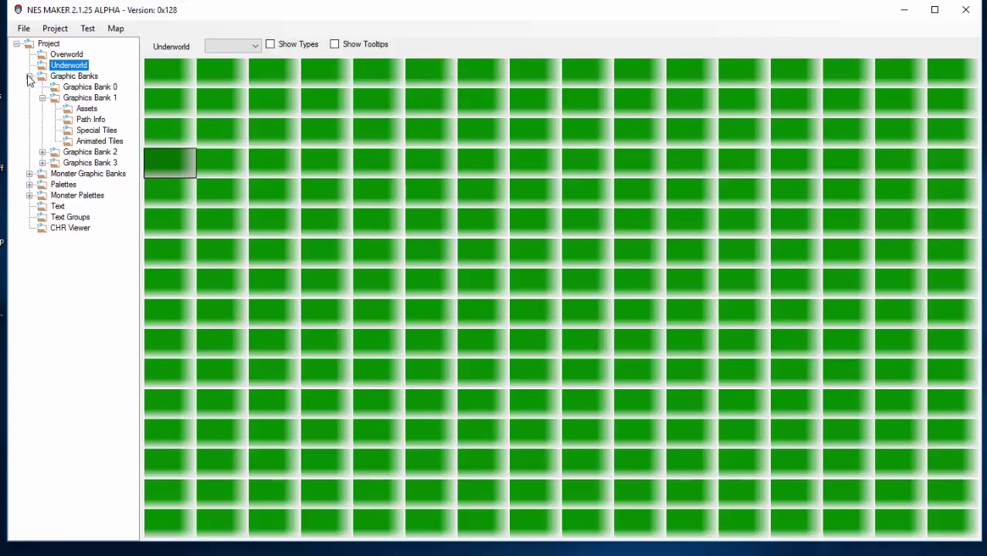
{"action": "left_click", "coordinate": [29, 77]}
- Peek into Monster Graphic Banks, then expand Palettes and Monster Palettes
{"action": "left_click", "coordinate": [29, 87]}
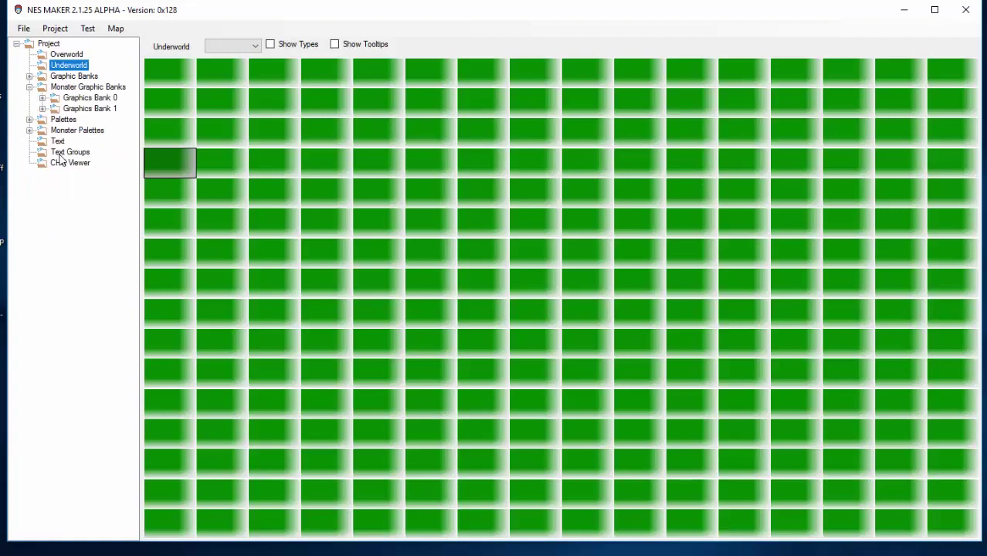
{"action": "left_click", "coordinate": [29, 87]}
{"action": "left_click", "coordinate": [28, 98]}
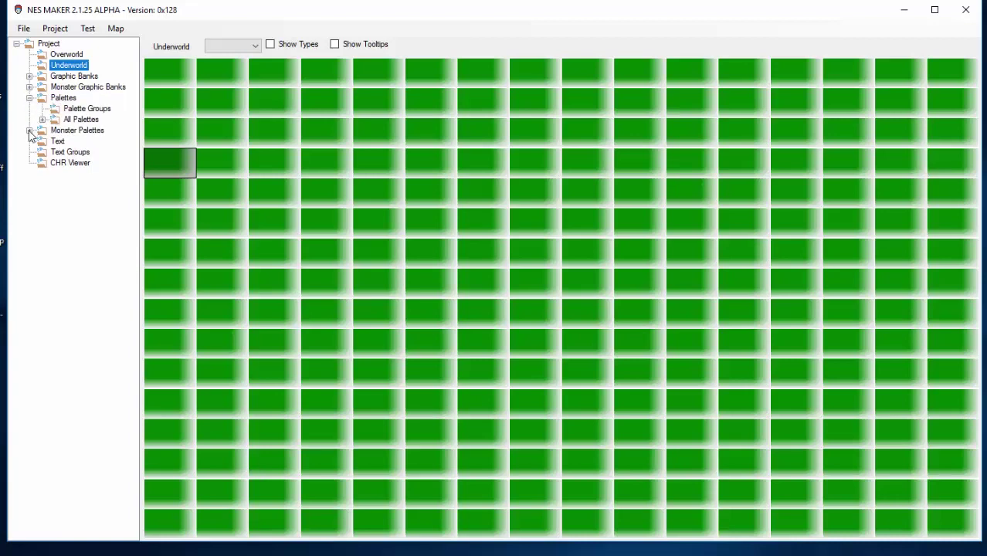
{"action": "left_click", "coordinate": [29, 131]}
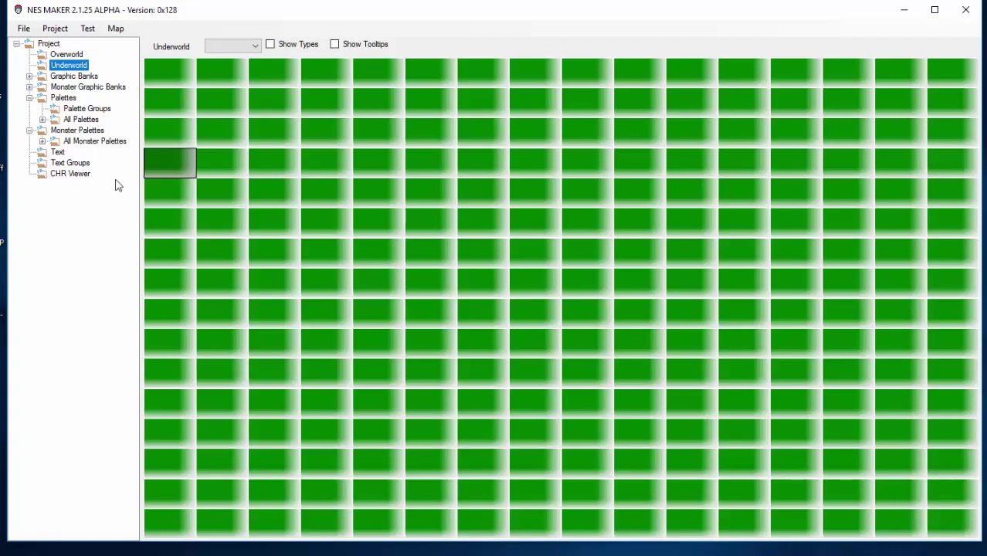
- Make the Overworld screen at 3,3 the game's starting screen
{"action": "left_click", "coordinate": [150, 77]}
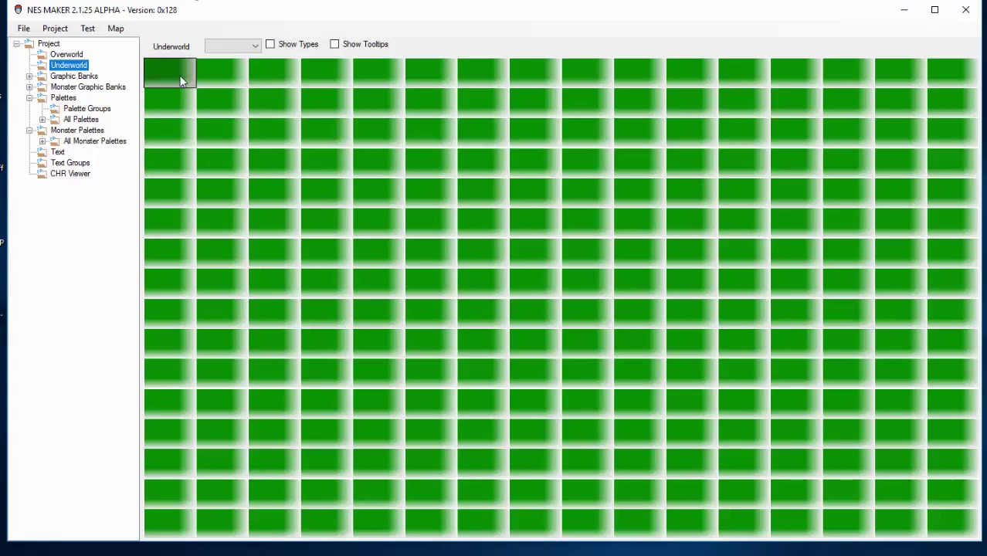
{"action": "left_click", "coordinate": [66, 54]}
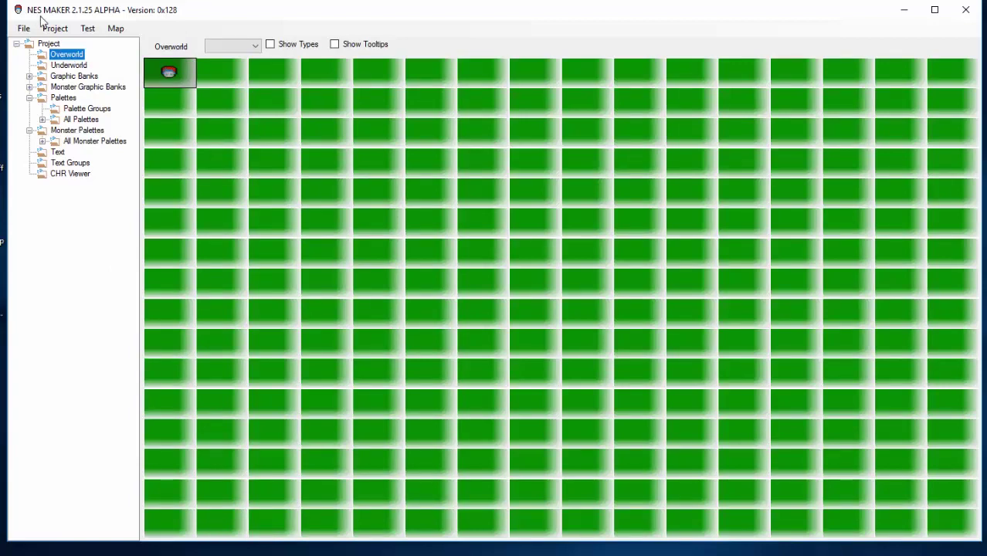
{"action": "left_click", "coordinate": [351, 179]}
{"action": "right_click", "coordinate": [336, 167]}
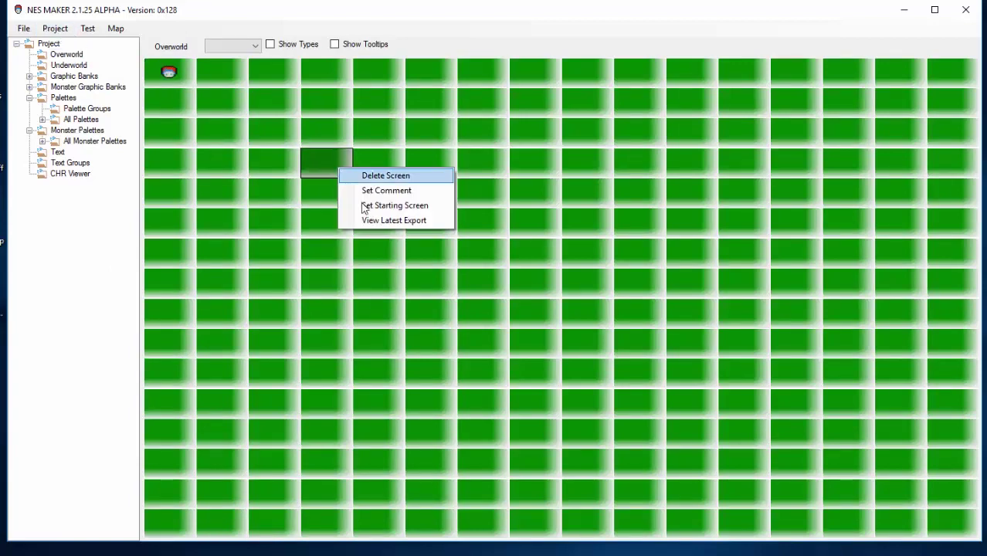
{"action": "left_click", "coordinate": [363, 203]}
- Set the start location to 8 in the project's initial data and use Bank 1
{"action": "left_click", "coordinate": [55, 27]}
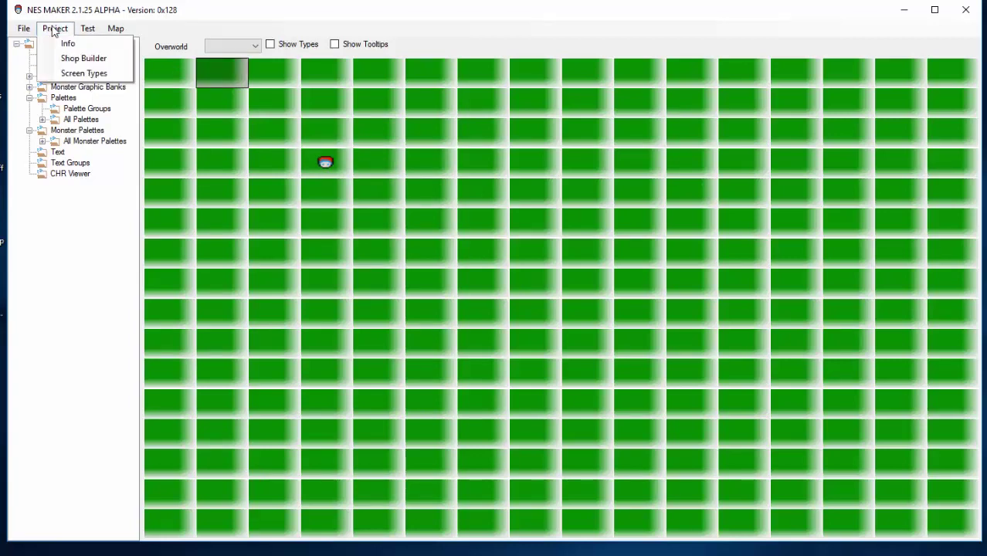
{"action": "left_click", "coordinate": [68, 40]}
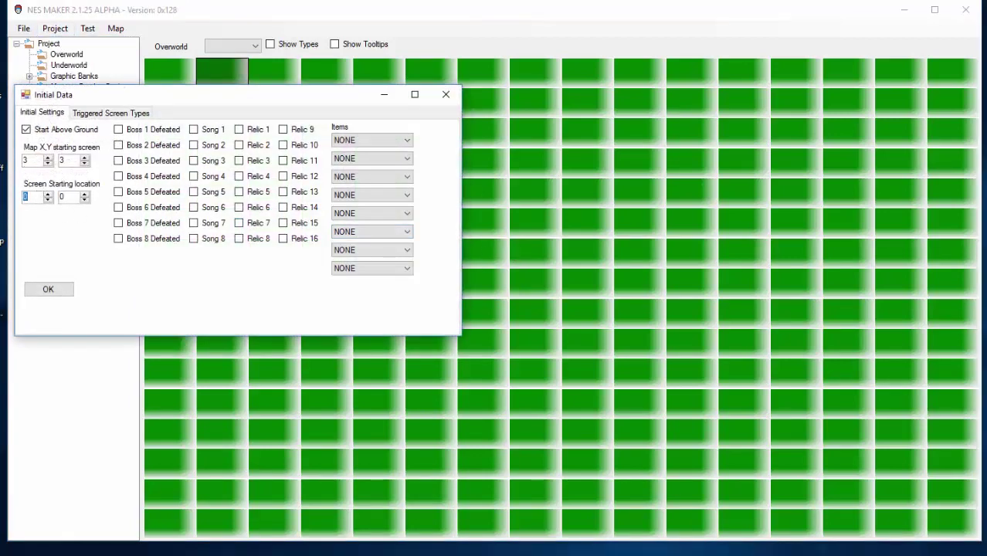
{"action": "type", "text": "8"}
{"action": "left_click", "coordinate": [47, 289]}
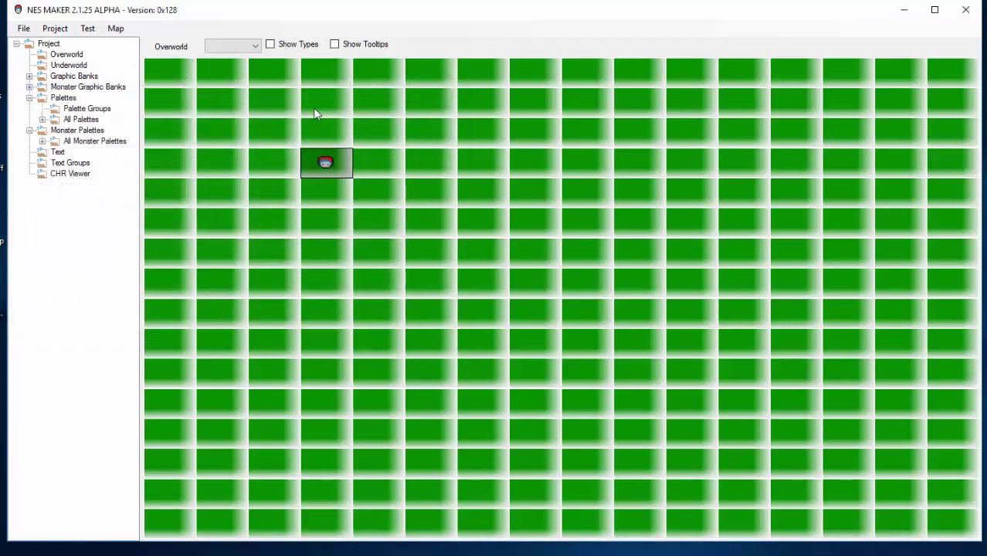
{"action": "left_click", "coordinate": [239, 47]}
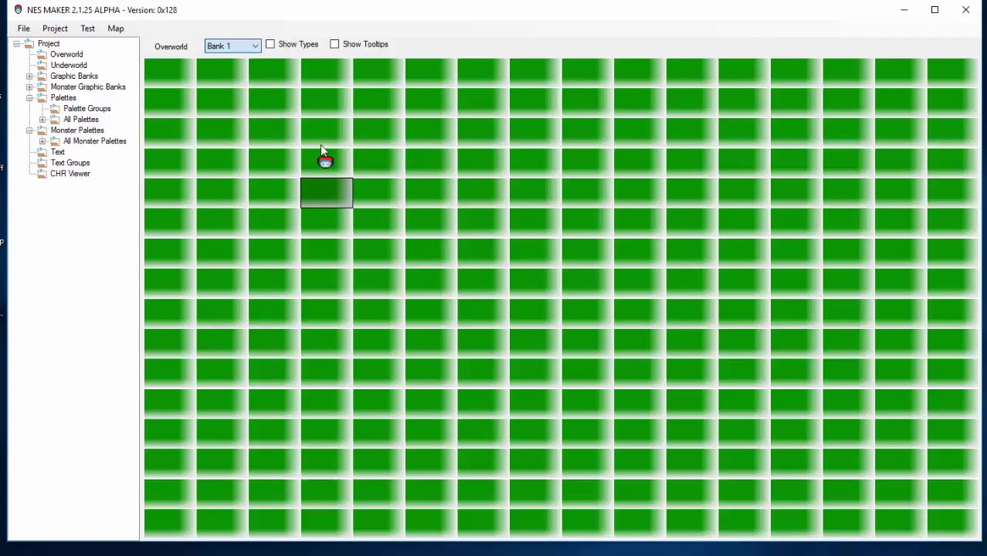
- Open the starting Overworld screen in the screen editor
{"action": "double_click", "coordinate": [334, 171]}
{"action": "mouse_move", "coordinate": [319, 550]}
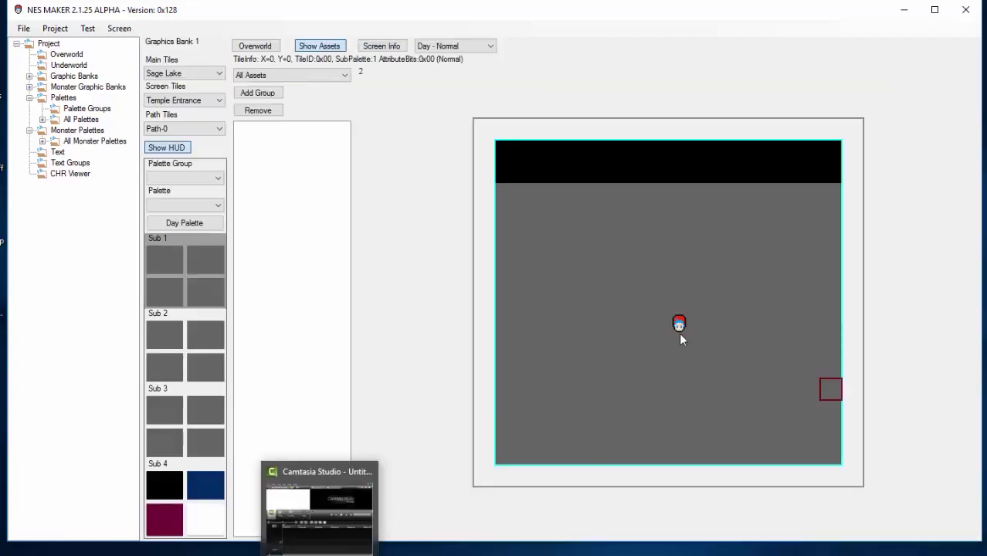
{"action": "left_click", "coordinate": [239, 50]}
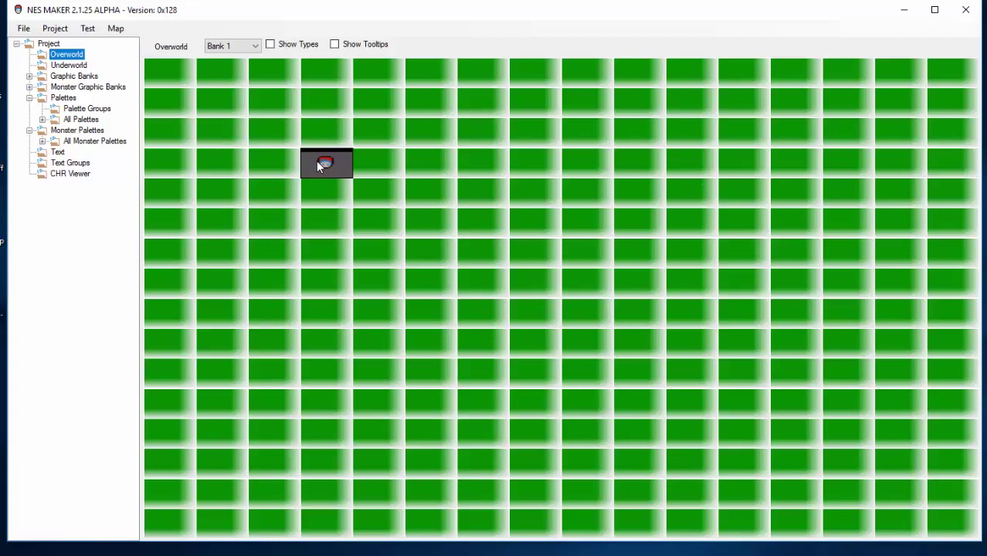
{"action": "double_click", "coordinate": [317, 163]}
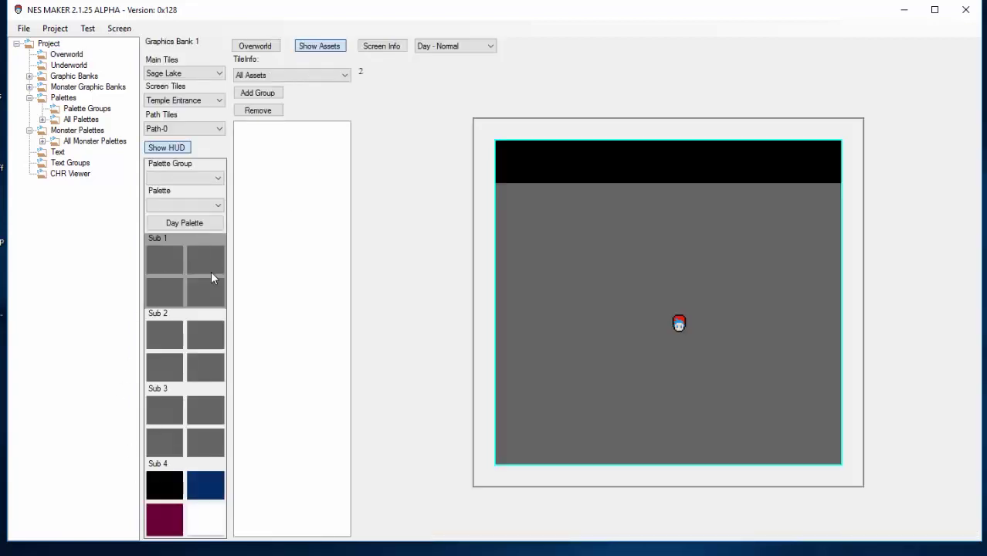
- Check the Palette Group and Palette dropdowns, which are both empty
{"action": "left_click", "coordinate": [182, 177]}
{"action": "left_click", "coordinate": [177, 195]}
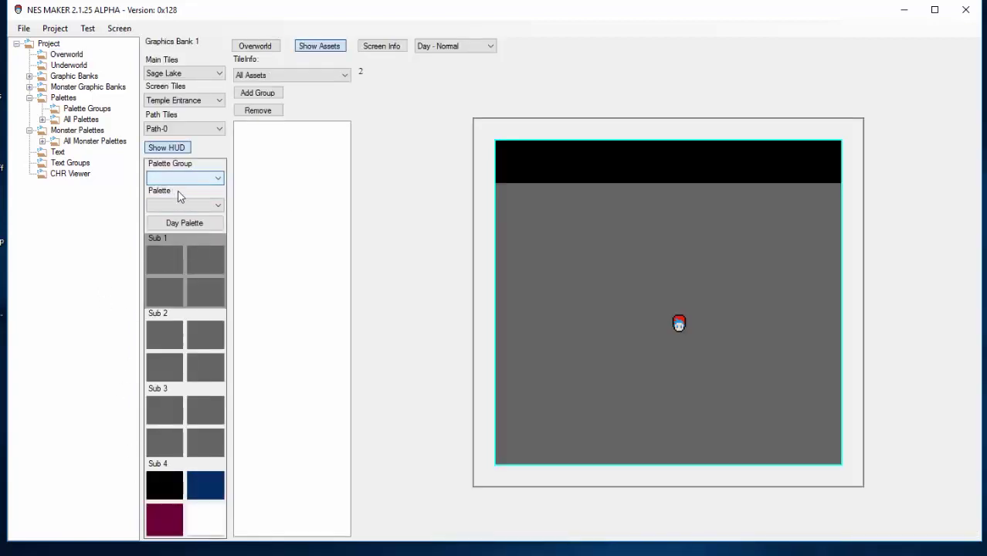
{"action": "left_click", "coordinate": [184, 205]}
{"action": "left_click", "coordinate": [271, 223]}
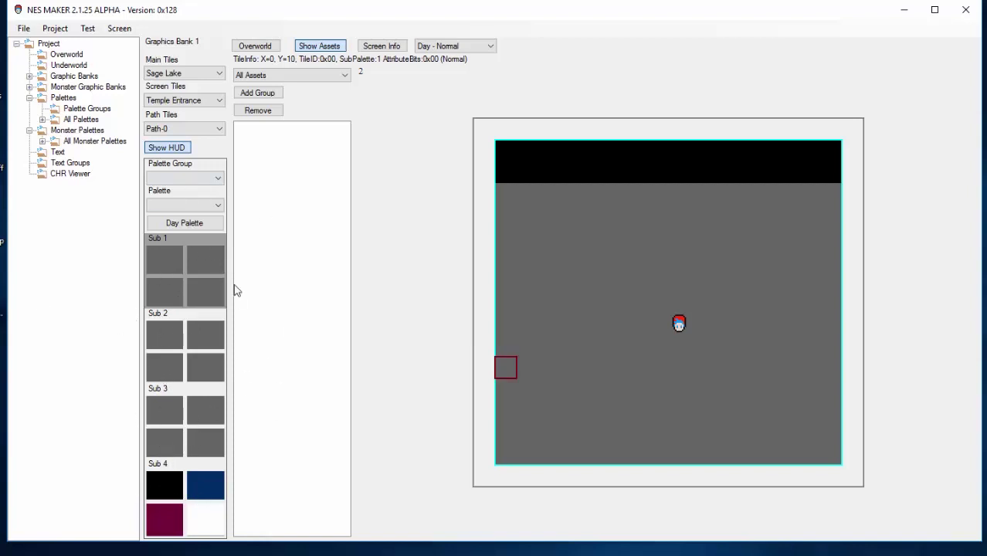
- Run the 'game' NES file from GameEngineData in FCEUX and reposition the emulator
{"action": "left_click", "coordinate": [254, 550]}
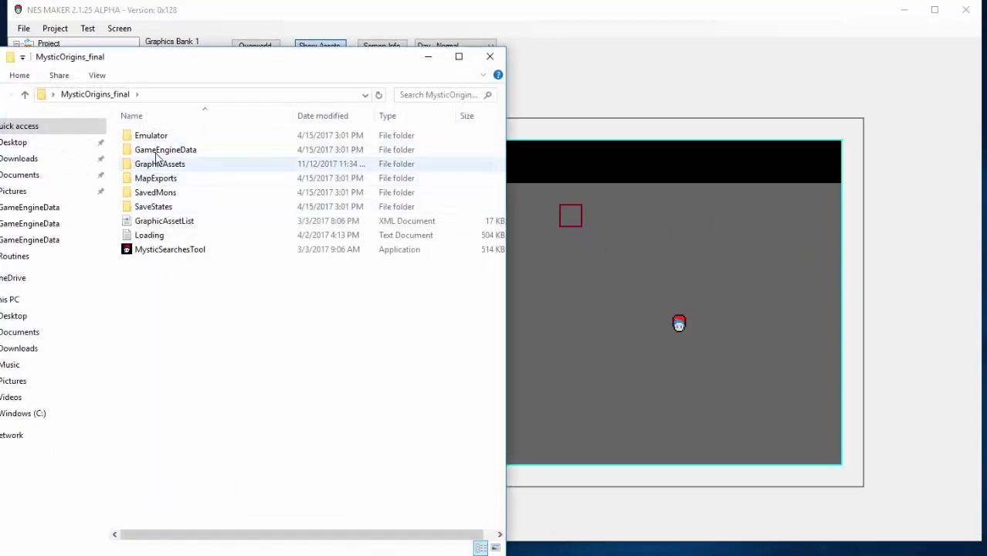
{"action": "double_click", "coordinate": [156, 151]}
{"action": "left_click", "coordinate": [128, 264]}
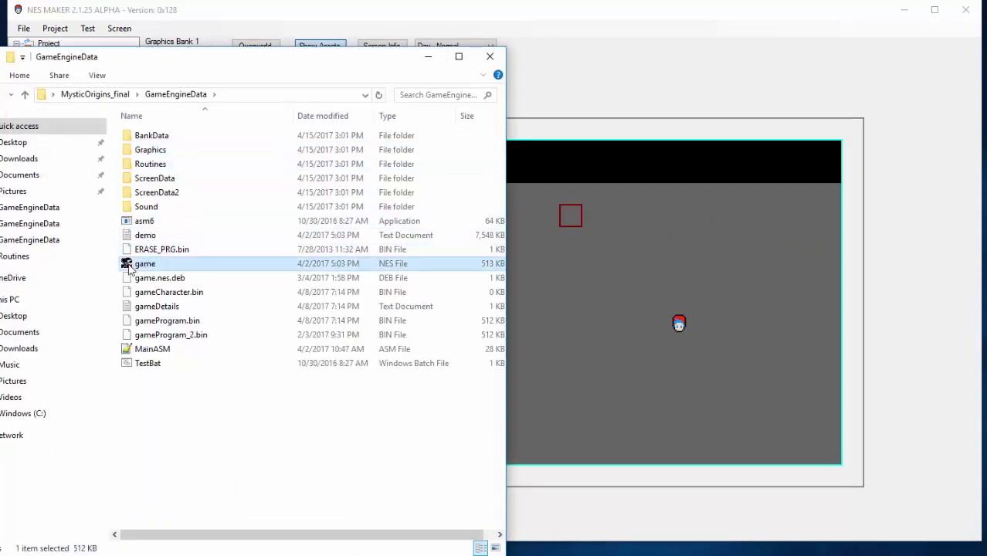
{"action": "double_click", "coordinate": [128, 264]}
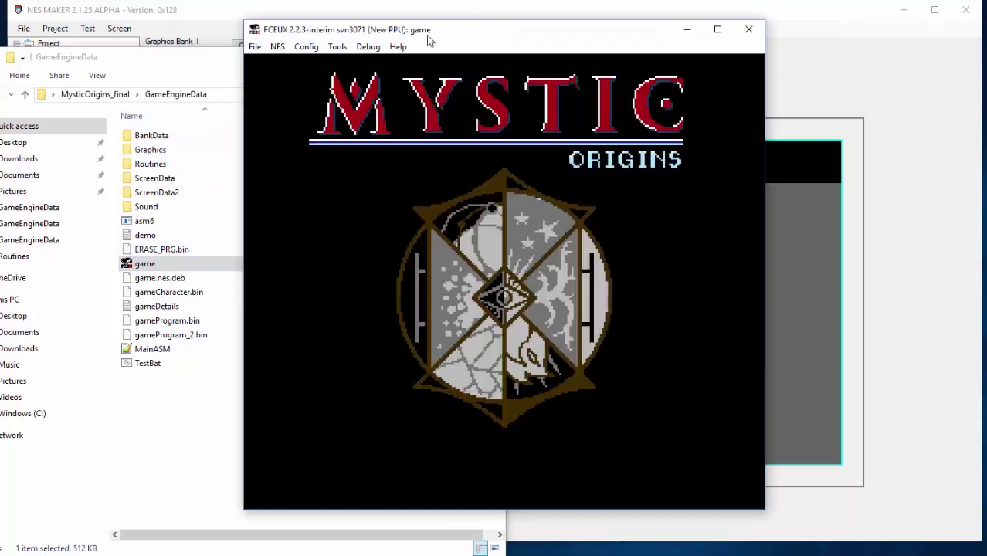
{"action": "left_click_drag", "start_coordinate": [429, 40], "coordinate": [427, 63]}
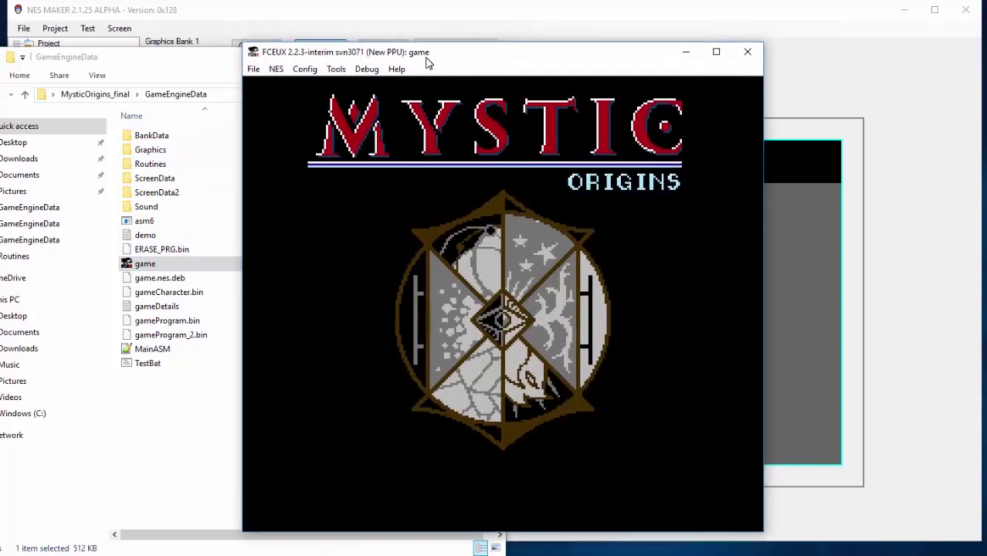
- Open FCEUX's PPU Viewer at the lower right and bring the game window forward
{"action": "left_click", "coordinate": [363, 75]}
{"action": "left_click", "coordinate": [387, 98]}
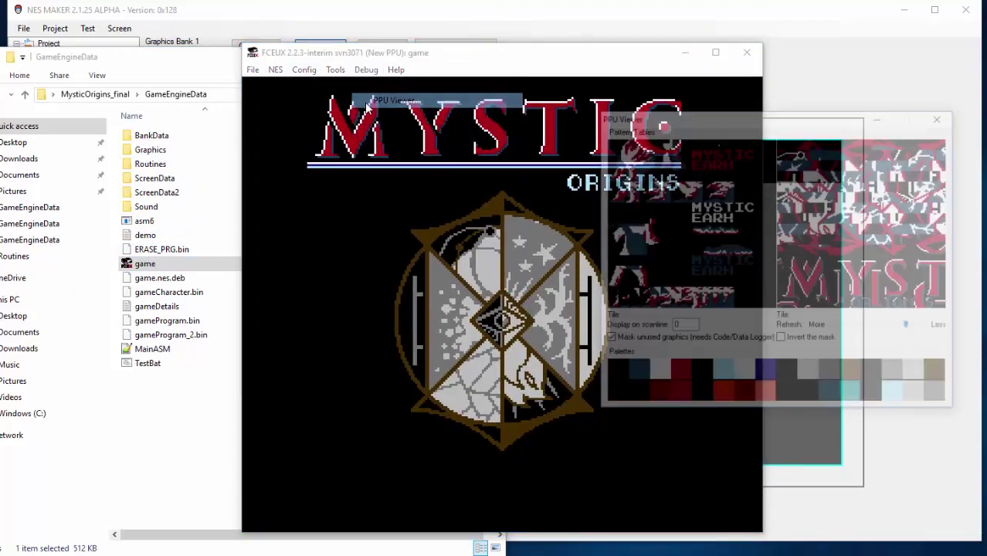
{"action": "left_click_drag", "start_coordinate": [832, 116], "coordinate": [609, 140]}
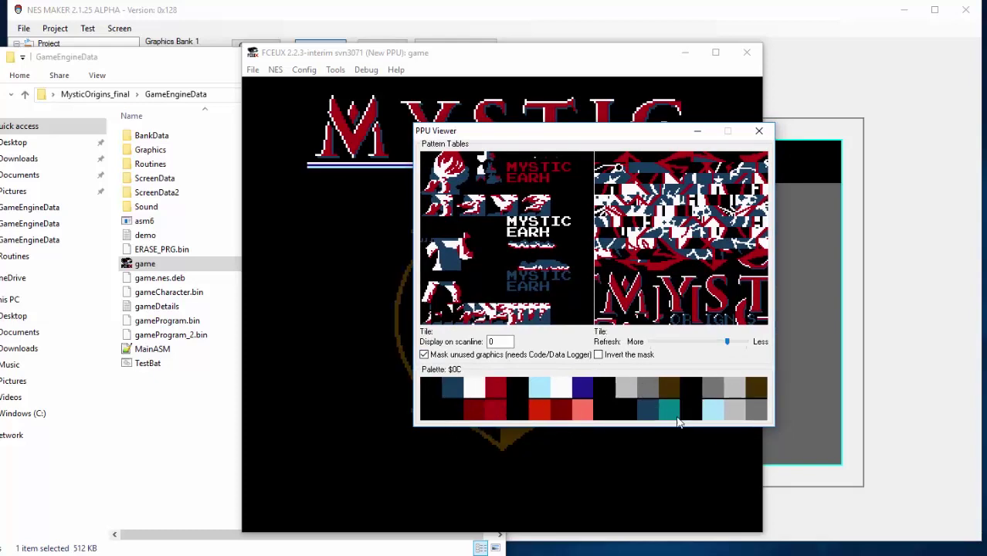
{"action": "left_click_drag", "start_coordinate": [629, 138], "coordinate": [855, 246]}
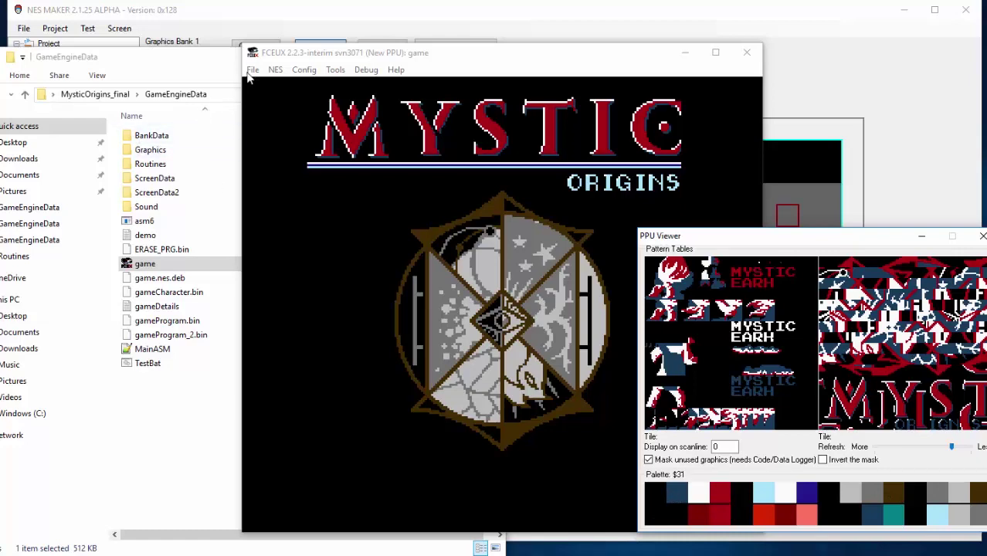
{"action": "left_click", "coordinate": [479, 324]}
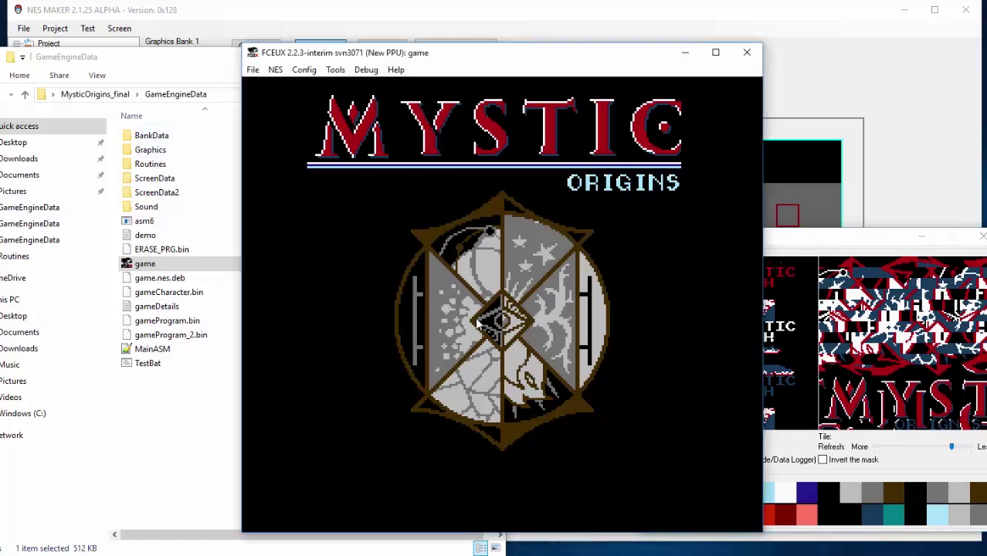
- Start the game, pause emulation, and inspect it with the PPU Viewer beside it
{"action": "key", "text": "Return"}
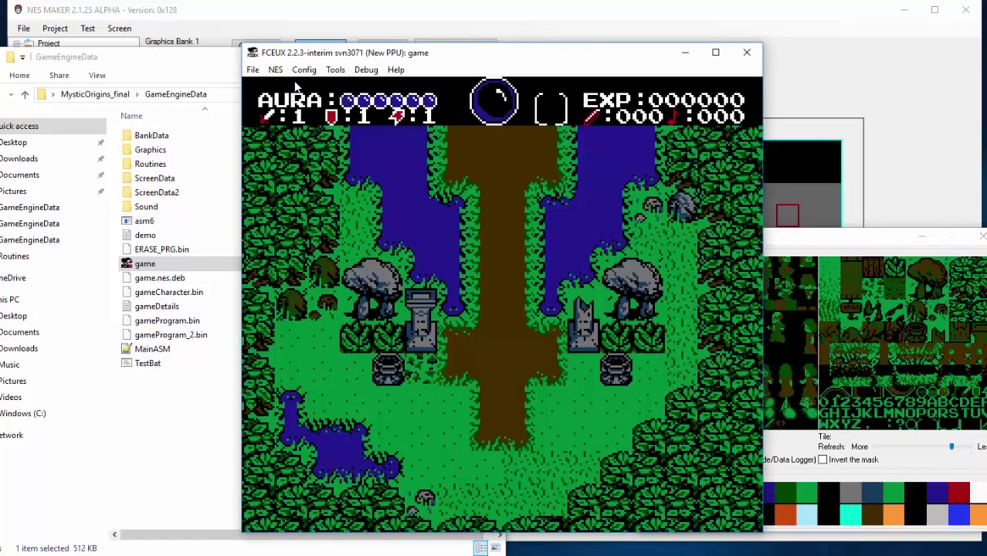
{"action": "left_click", "coordinate": [275, 70]}
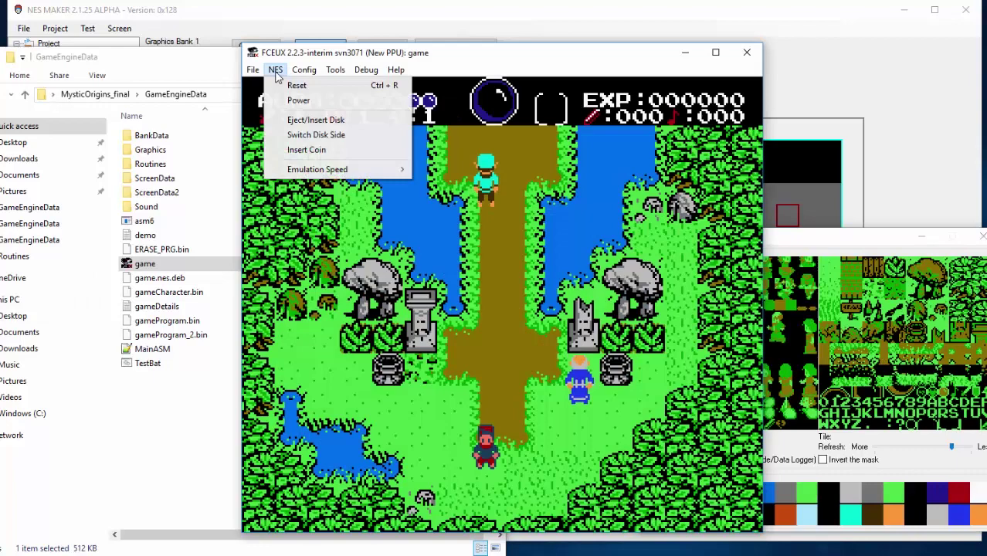
{"action": "mouse_move", "coordinate": [378, 170]}
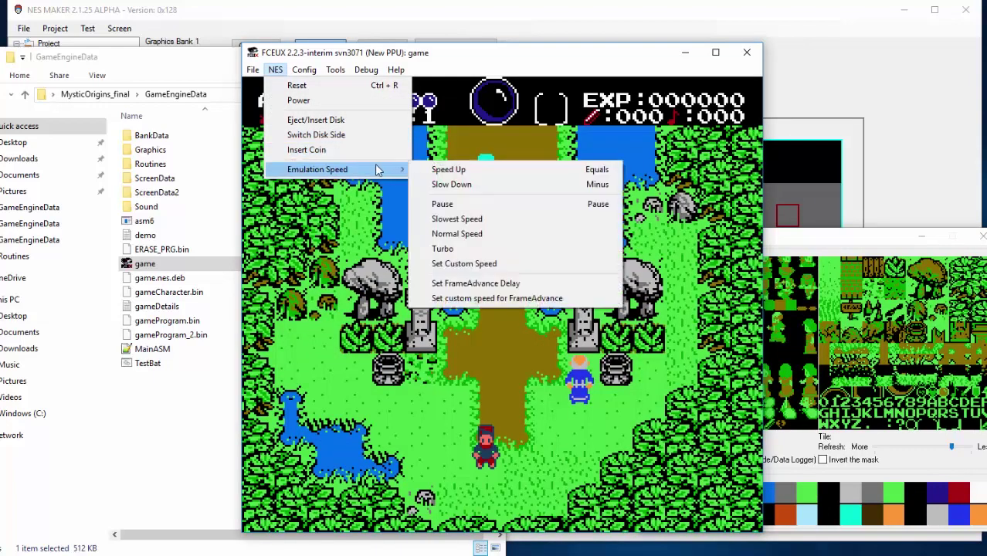
{"action": "left_click", "coordinate": [443, 204]}
{"action": "left_click_drag", "start_coordinate": [868, 242], "coordinate": [848, 81]}
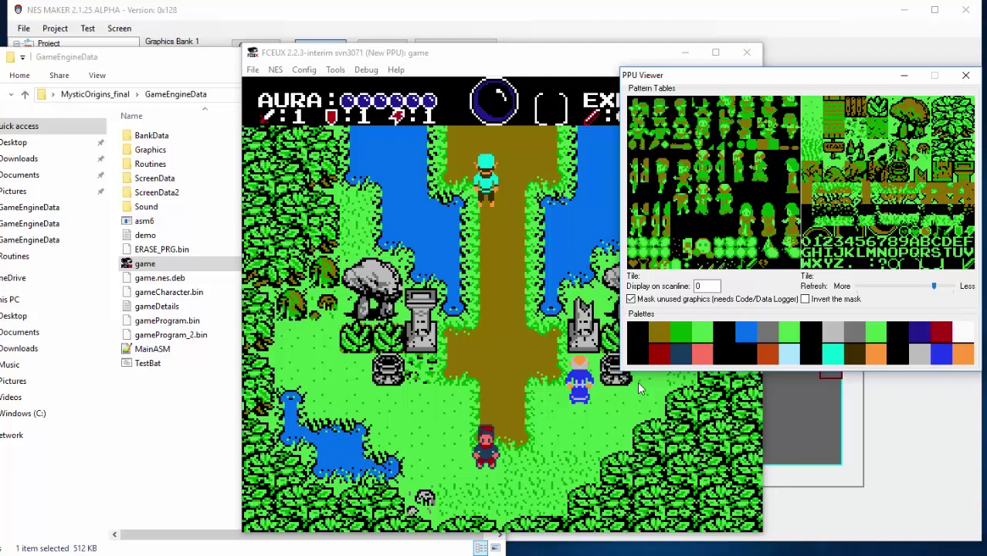
{"action": "left_click", "coordinate": [903, 74]}
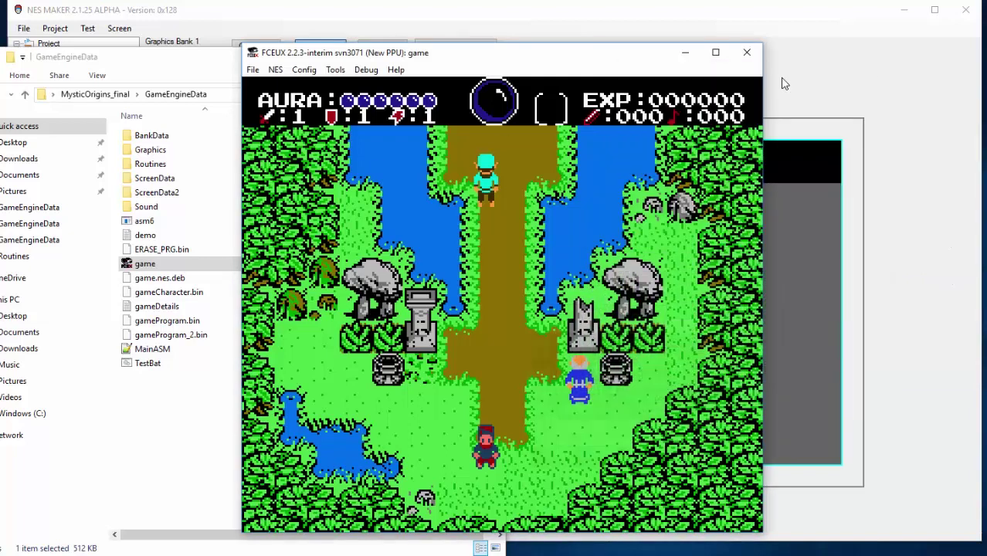
- Minimize FCEUX and bring NES Maker's screen editor back to the front
{"action": "left_click", "coordinate": [685, 53]}
{"action": "left_click", "coordinate": [729, 77]}
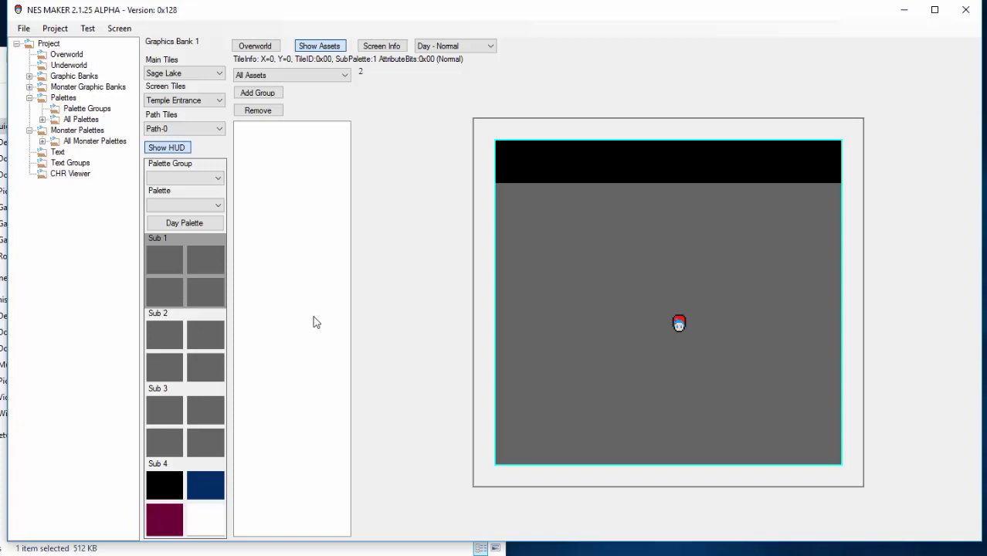
{"action": "mouse_move", "coordinate": [387, 553]}
- In PaletteInfo.pal, select the BckPal00 block and its line-2 colour groups
{"action": "key", "text": "alt+Tab"}
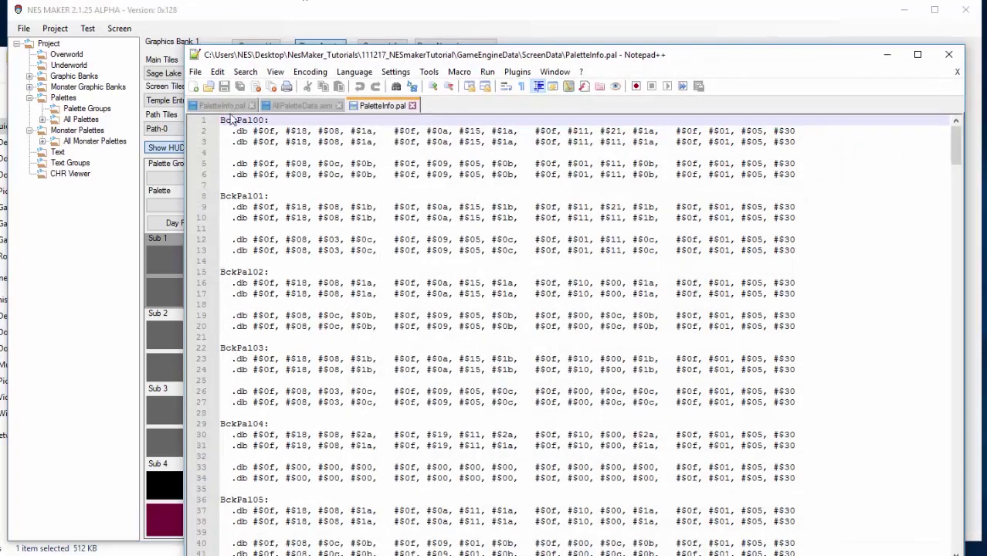
{"action": "left_click_drag", "start_coordinate": [268, 120], "coordinate": [828, 126]}
{"action": "left_click_drag", "start_coordinate": [377, 131], "coordinate": [236, 129]}
{"action": "left_click_drag", "start_coordinate": [530, 131], "coordinate": [400, 129]}
{"action": "left_click_drag", "start_coordinate": [668, 130], "coordinate": [535, 131]}
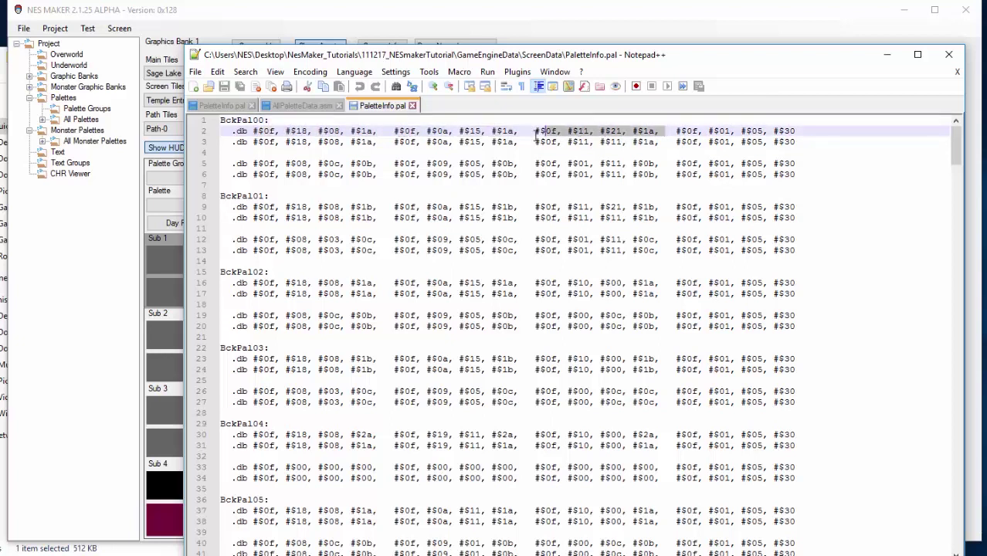
- Select the remaining line-2 colour groups and highlight every 0f background value
{"action": "left_click", "coordinate": [828, 139]}
{"action": "key", "text": "shift+Up"}
{"action": "key", "text": "ctrl+shift+Left"}
{"action": "key", "text": "ctrl+shift+Left"}
{"action": "key", "text": "ctrl+shift+Left"}
{"action": "key", "text": "ctrl+shift+Left"}
{"action": "key", "text": "ctrl+shift+Left"}
{"action": "key", "text": "ctrl+shift+Left"}
{"action": "key", "text": "ctrl+shift+Left"}
{"action": "key", "text": "ctrl+shift+Left"}
{"action": "key", "text": "ctrl+shift+Left"}
{"action": "left_click_drag", "start_coordinate": [831, 132], "coordinate": [674, 131]}
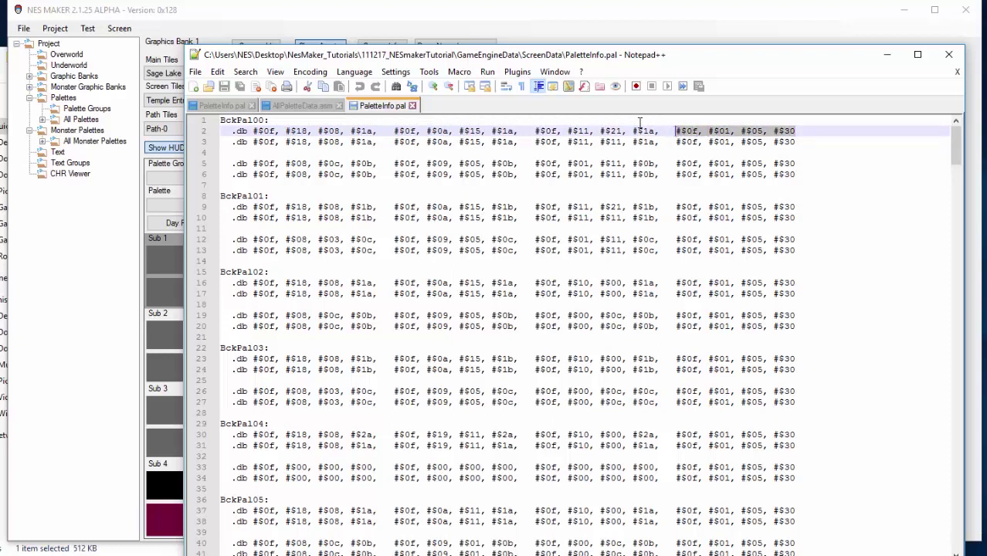
{"action": "left_click_drag", "start_coordinate": [238, 131], "coordinate": [444, 131]}
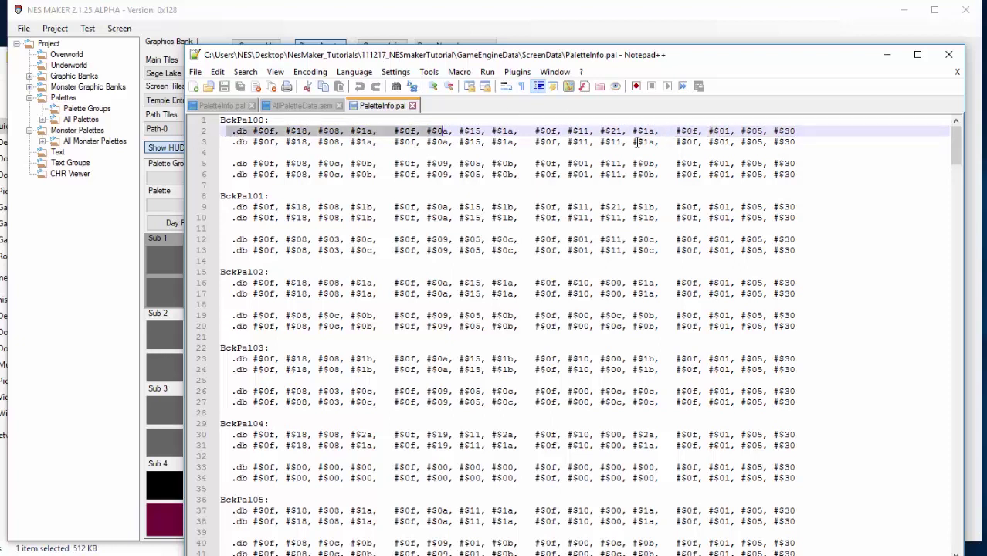
{"action": "left_click", "coordinate": [275, 132]}
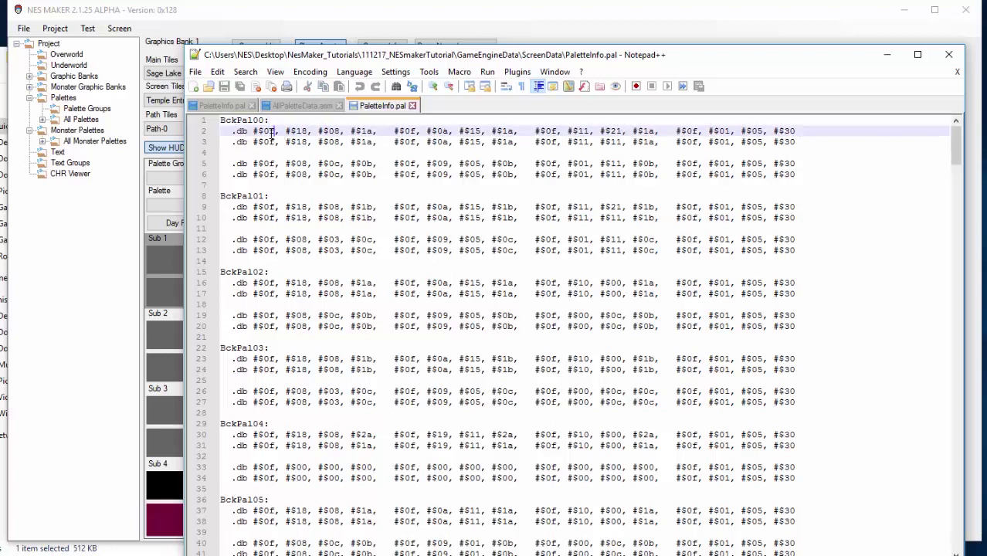
{"action": "double_click", "coordinate": [267, 132]}
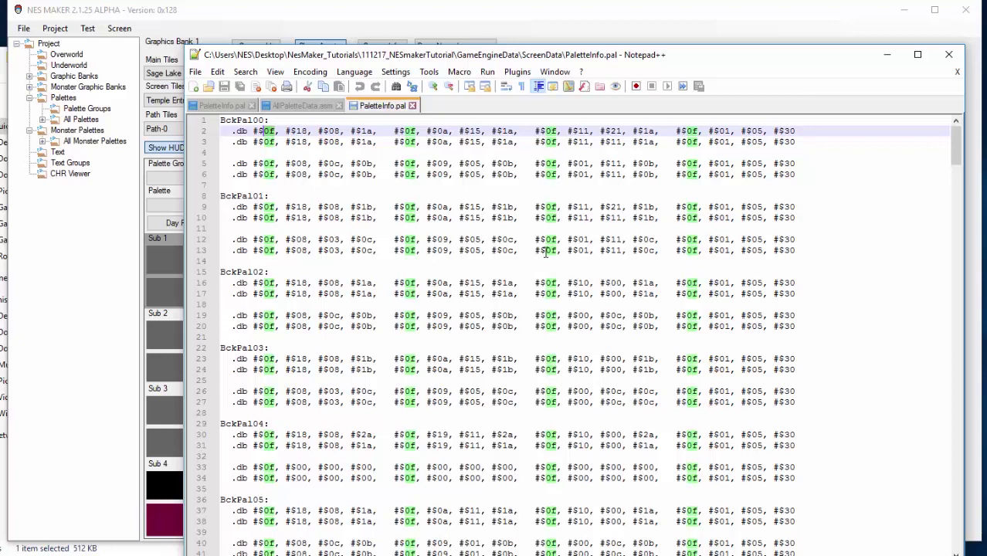
{"action": "left_click", "coordinate": [451, 141]}
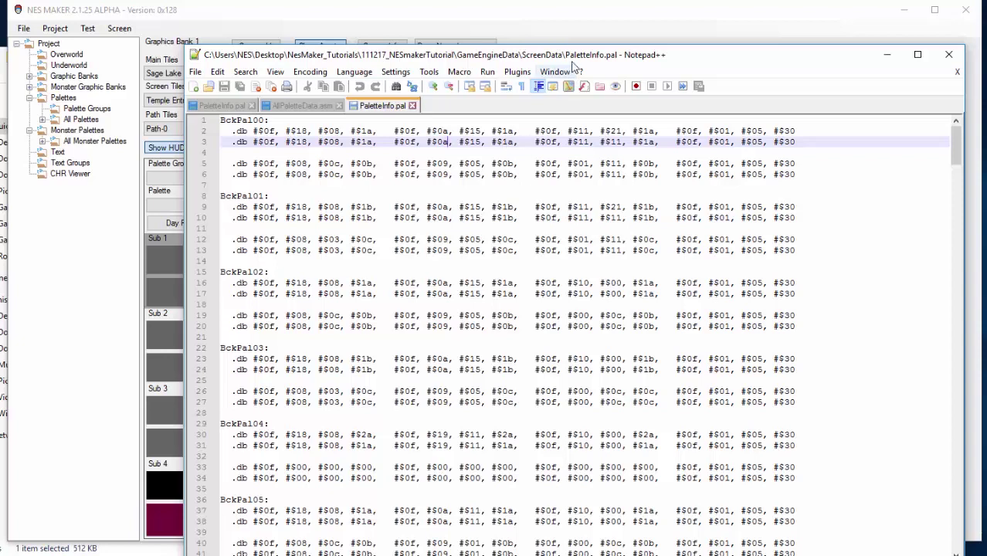
- Minimize Notepad++ and open the nesst folder inside NESstuff
{"action": "left_click", "coordinate": [885, 55]}
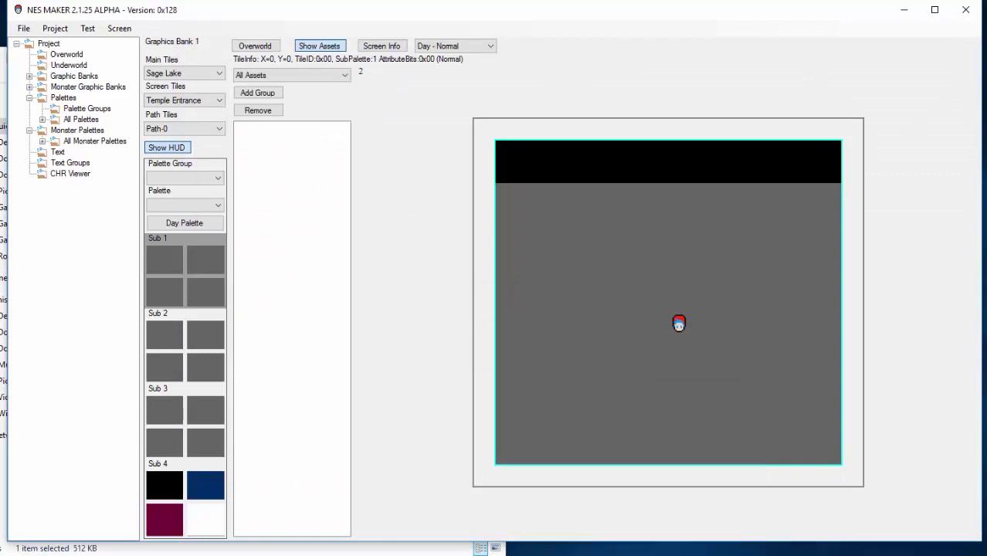
{"action": "key", "text": "alt+Tab"}
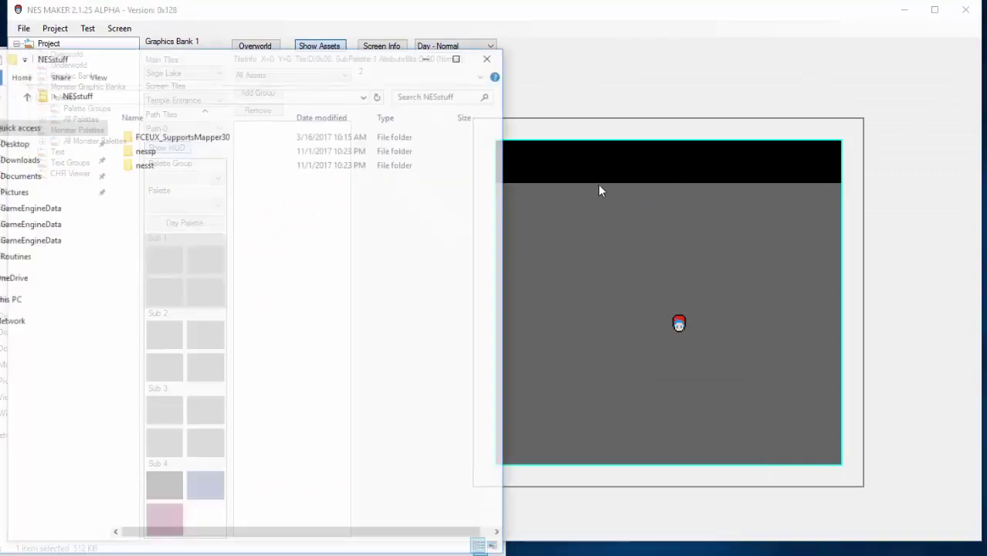
{"action": "double_click", "coordinate": [153, 165]}
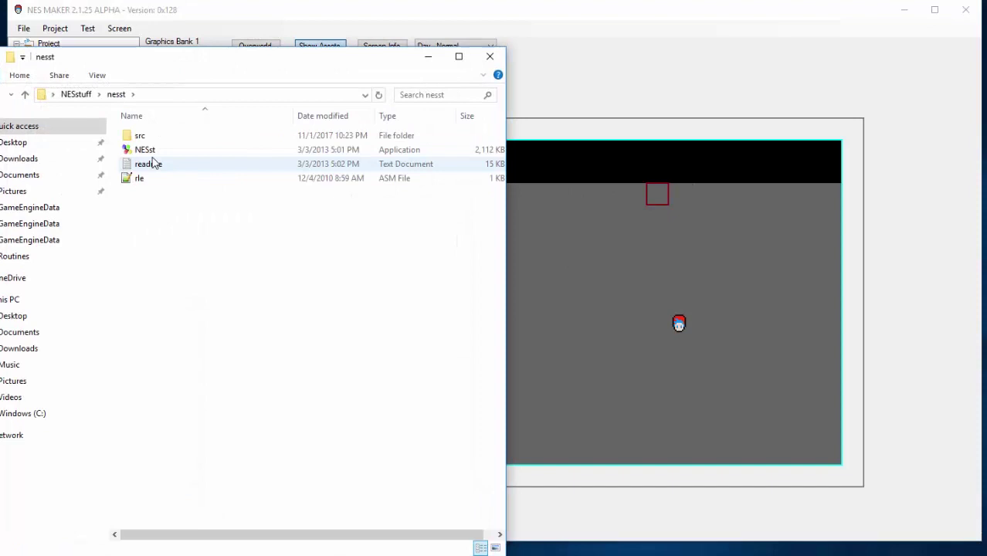
- Launch NES Screen Tool and give palette 0 a deep purple background with dark red and green entries
{"action": "double_click", "coordinate": [152, 153]}
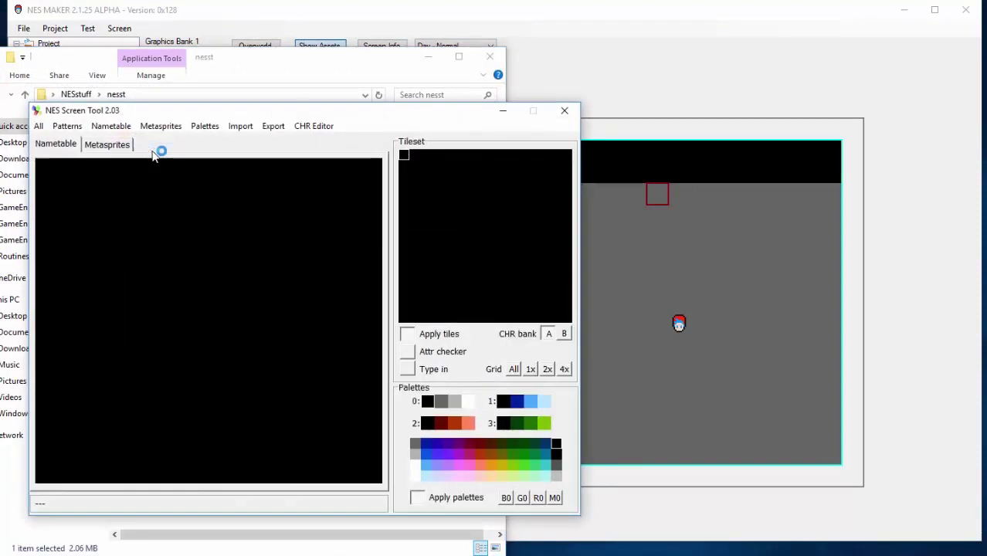
{"action": "left_click_drag", "start_coordinate": [218, 112], "coordinate": [301, 90]}
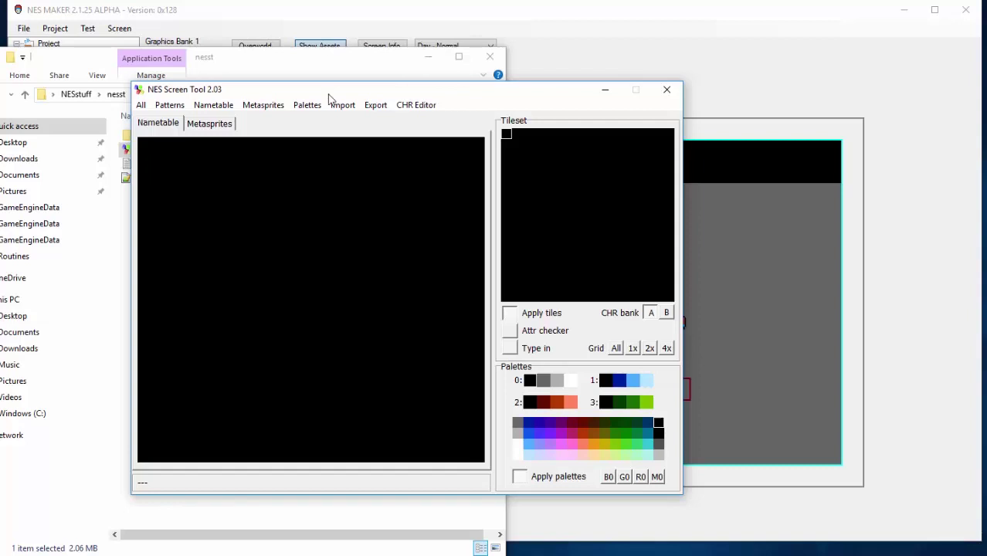
{"action": "left_click", "coordinate": [306, 105]}
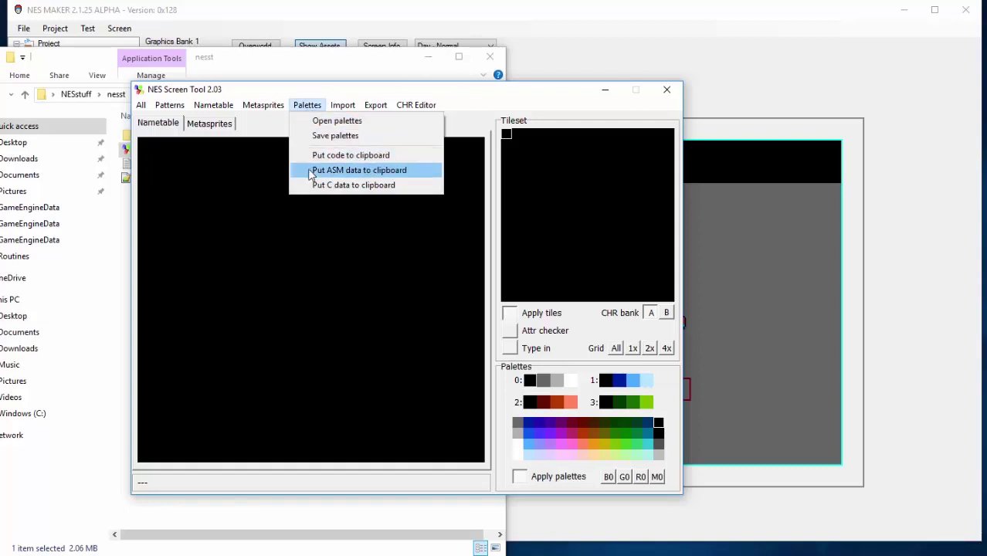
{"action": "left_click", "coordinate": [572, 423]}
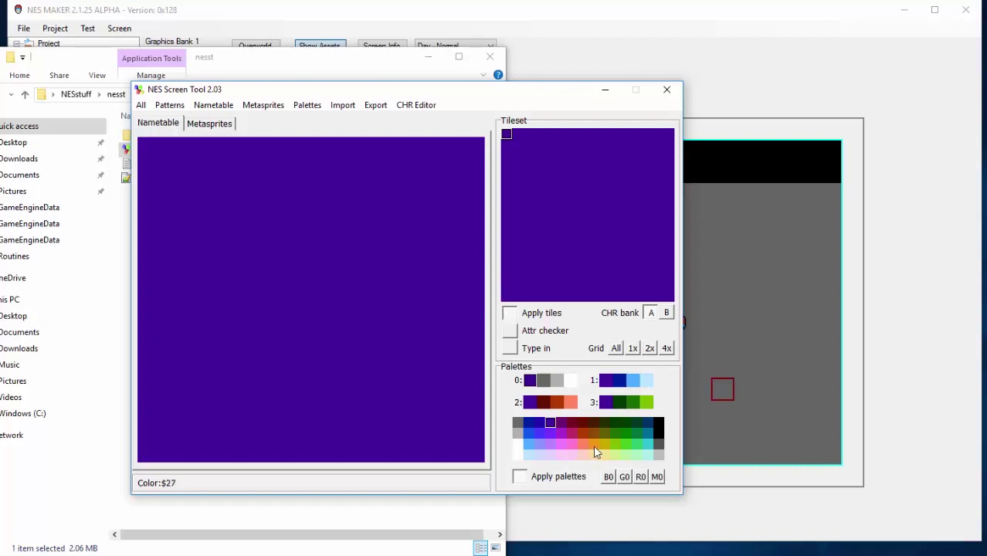
{"action": "left_click", "coordinate": [543, 380]}
{"action": "left_click", "coordinate": [579, 427]}
{"action": "left_click", "coordinate": [557, 380]}
{"action": "left_click", "coordinate": [615, 432]}
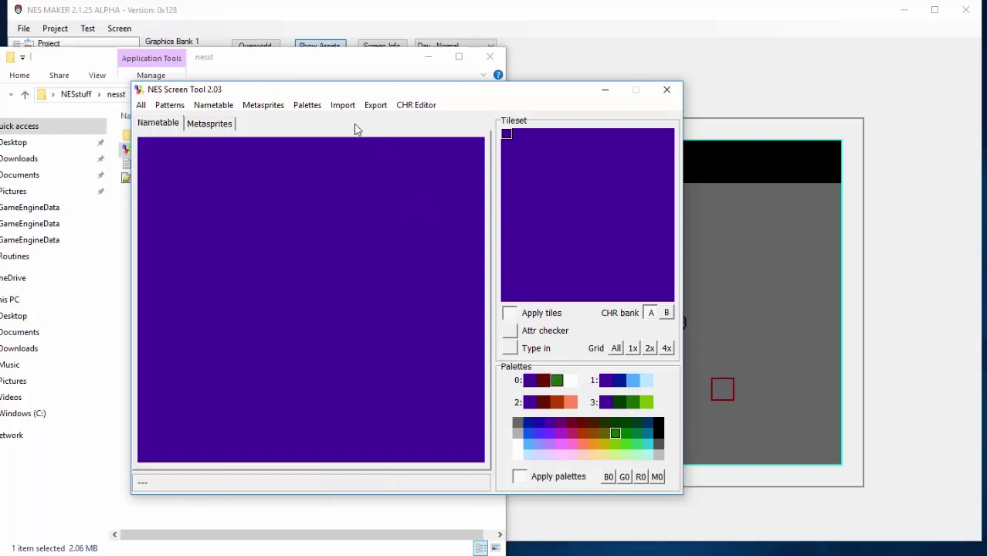
{"action": "left_click", "coordinate": [307, 105]}
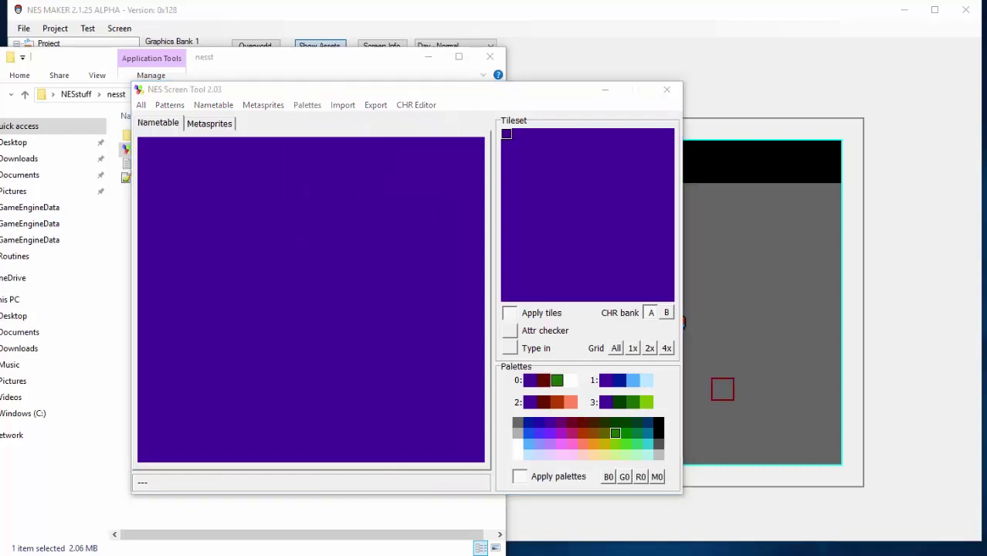
- Close NES Screen Tool and the PaletteInfo.pal file in Notepad++, bringing NES Maker forward
{"action": "key", "text": "alt+Tab"}
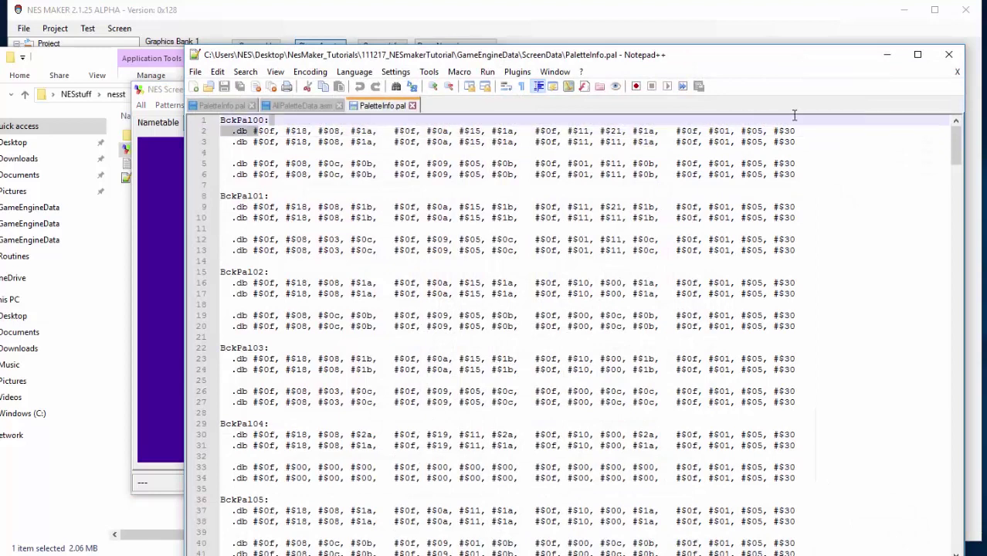
{"action": "left_click", "coordinate": [845, 128]}
{"action": "left_click", "coordinate": [172, 162]}
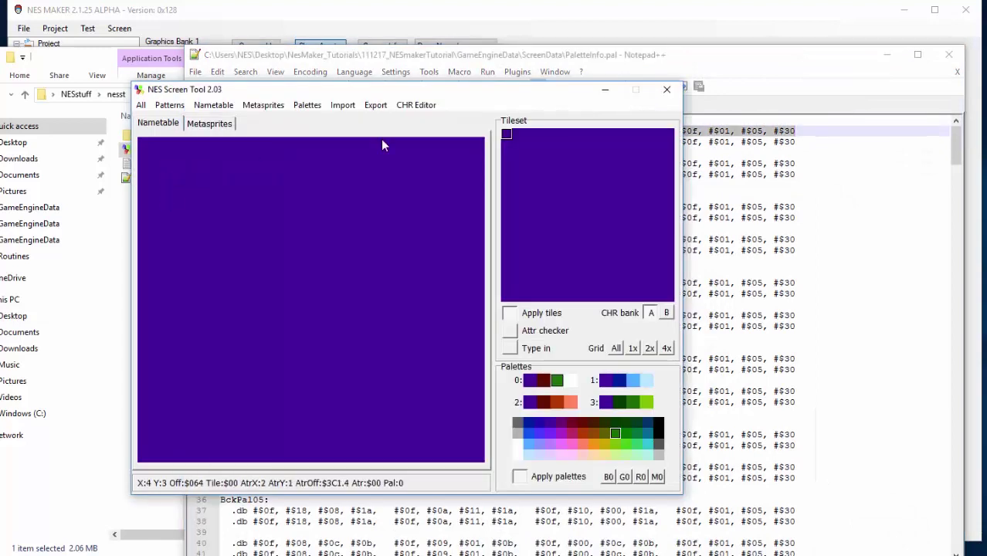
{"action": "left_click", "coordinate": [668, 88]}
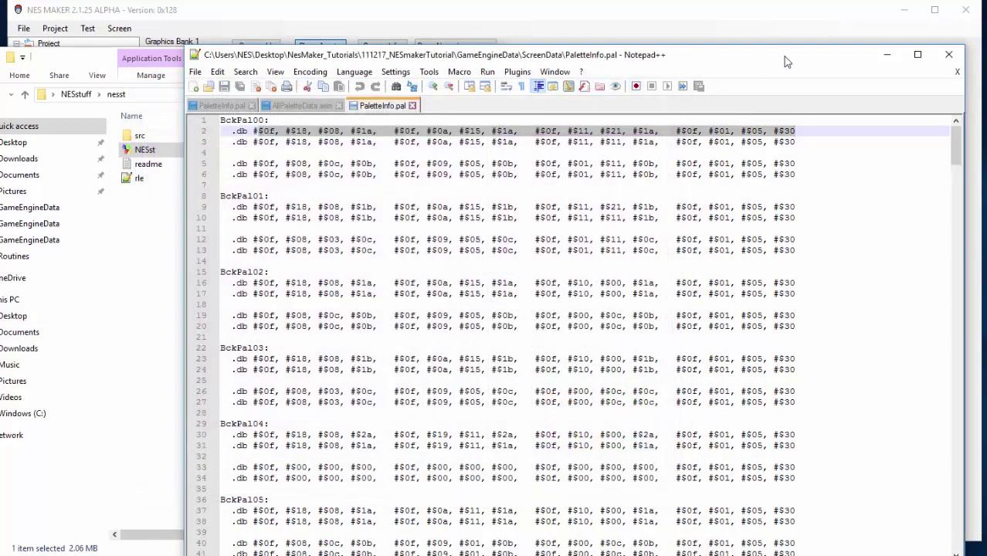
{"action": "left_click", "coordinate": [949, 54]}
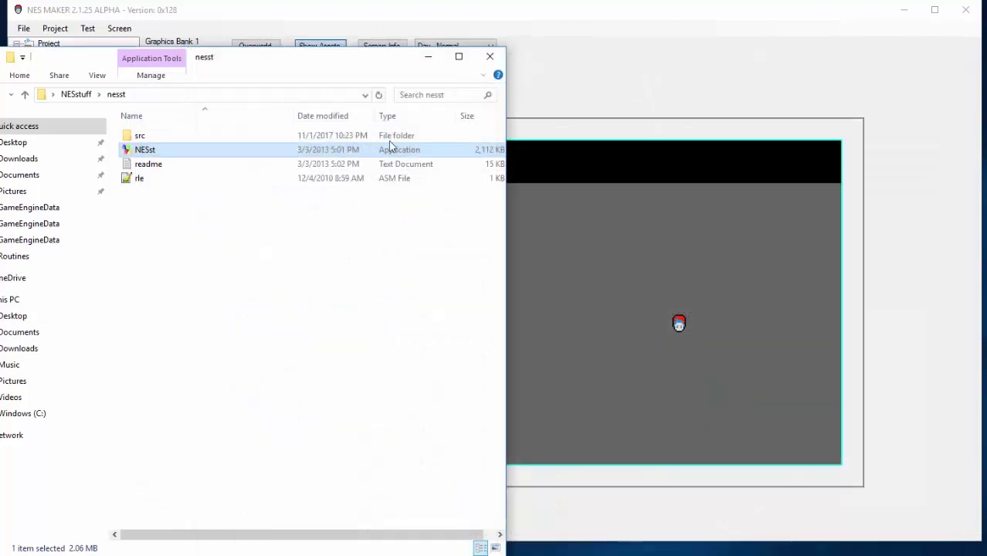
{"action": "left_click", "coordinate": [572, 67]}
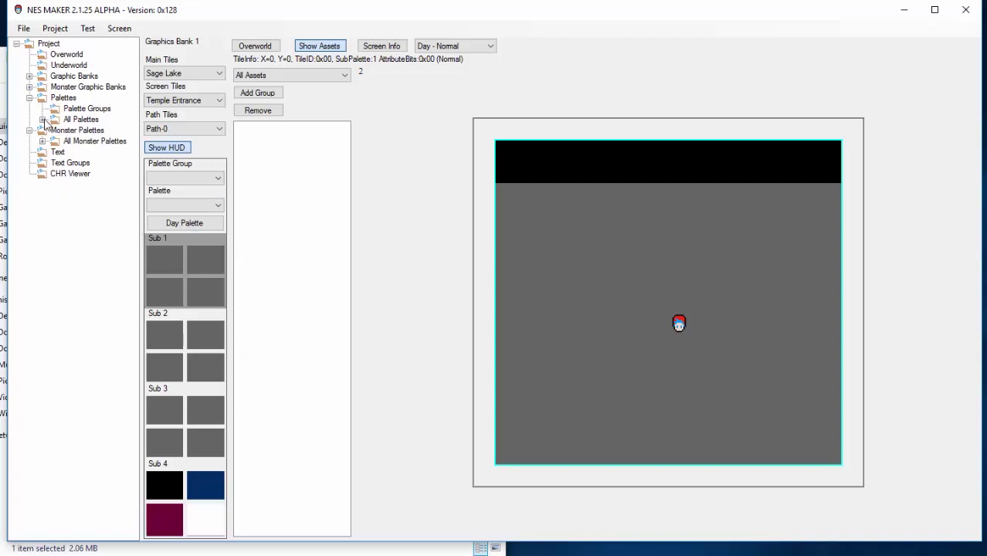
- Expand All Palettes and open Palette 0 in the palette editor
{"action": "left_click", "coordinate": [42, 119]}
{"action": "left_click_drag", "start_coordinate": [128, 128], "coordinate": [155, 50]}
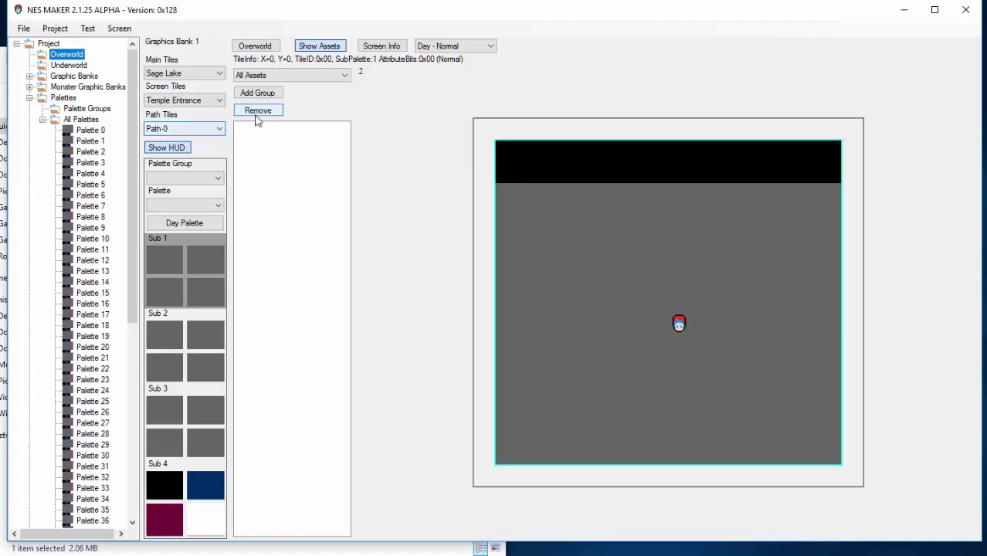
{"action": "left_click", "coordinate": [349, 218]}
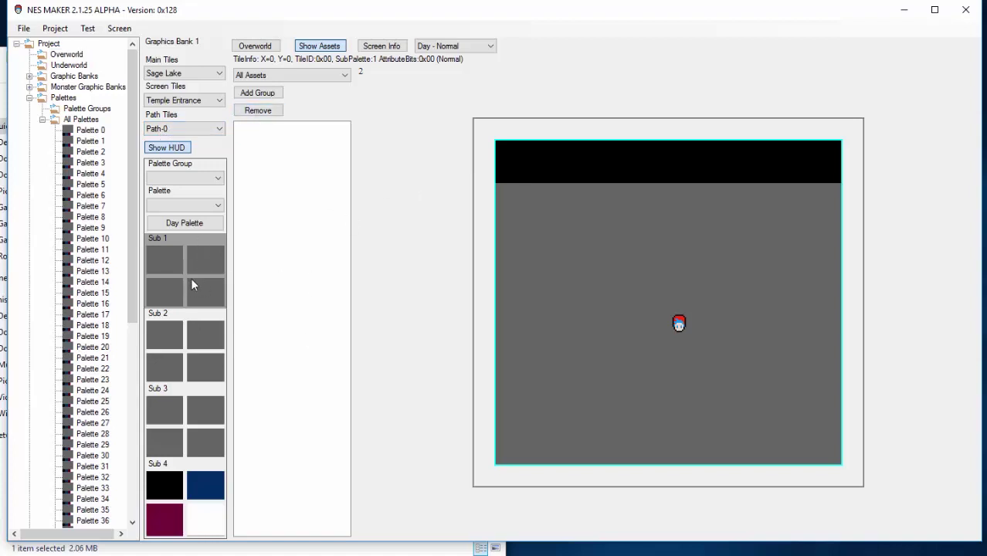
{"action": "left_click", "coordinate": [91, 130]}
- Add a new palette group under Palette Groups and name it Area1
{"action": "right_click", "coordinate": [62, 109]}
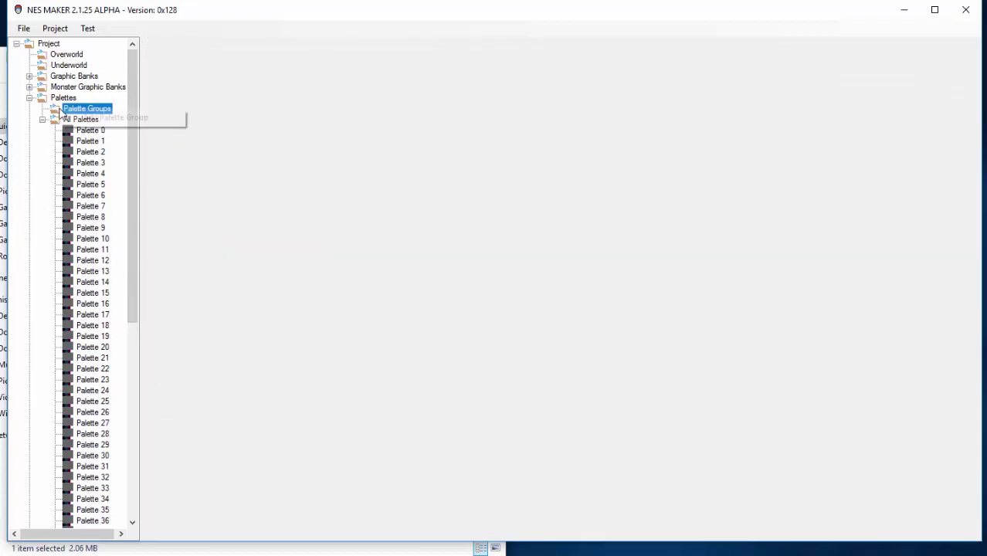
{"action": "left_click", "coordinate": [75, 118]}
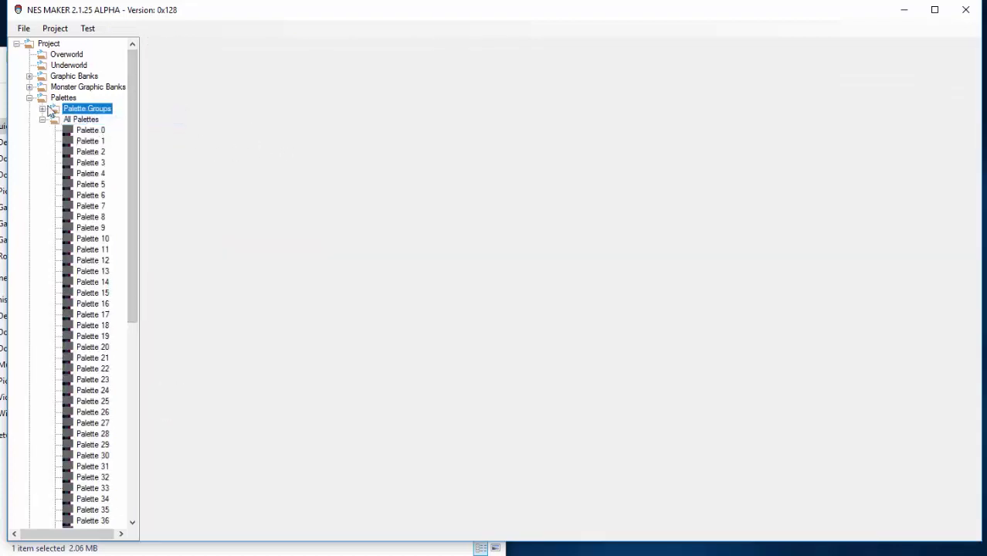
{"action": "left_click", "coordinate": [43, 109]}
{"action": "left_click", "coordinate": [84, 120]}
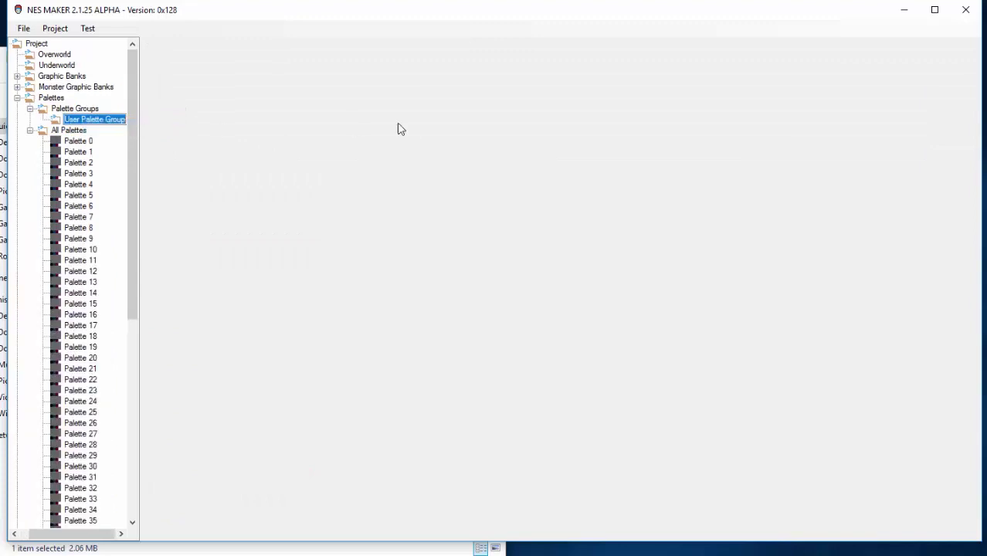
{"action": "type", "text": "Area"}
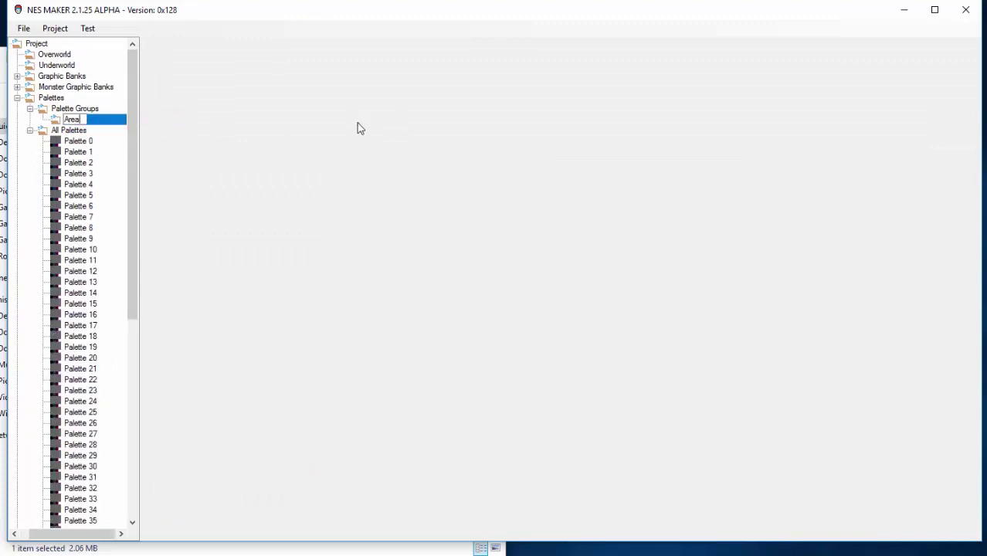
{"action": "type", "text": "1"}
{"action": "key", "text": "Return"}
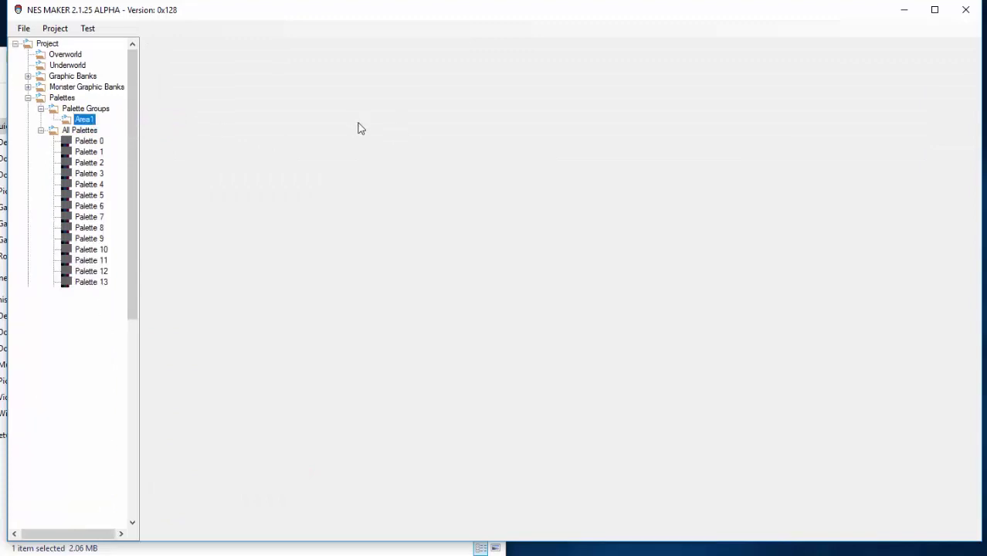
- Rename Palette 0 to Area1_1
{"action": "right_click", "coordinate": [103, 144]}
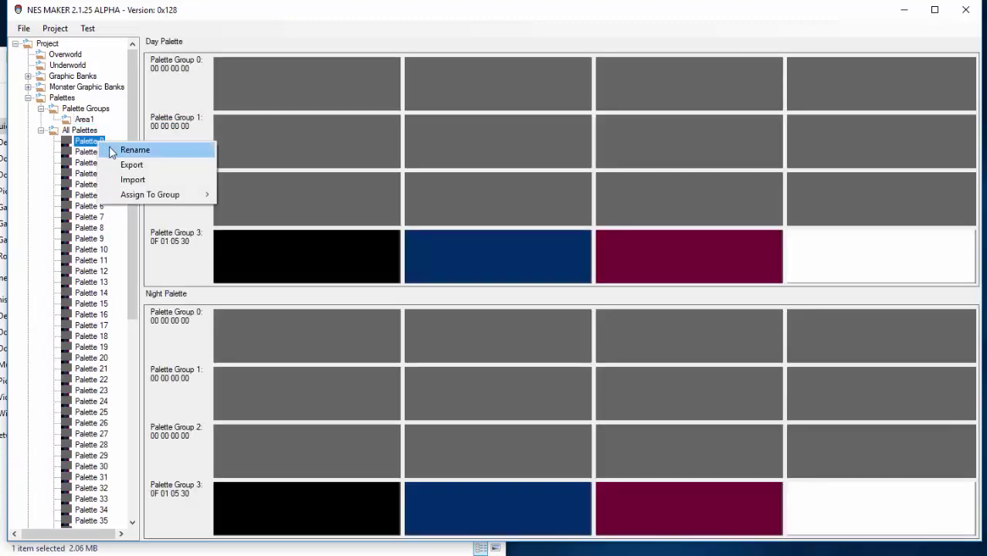
{"action": "left_click", "coordinate": [193, 151]}
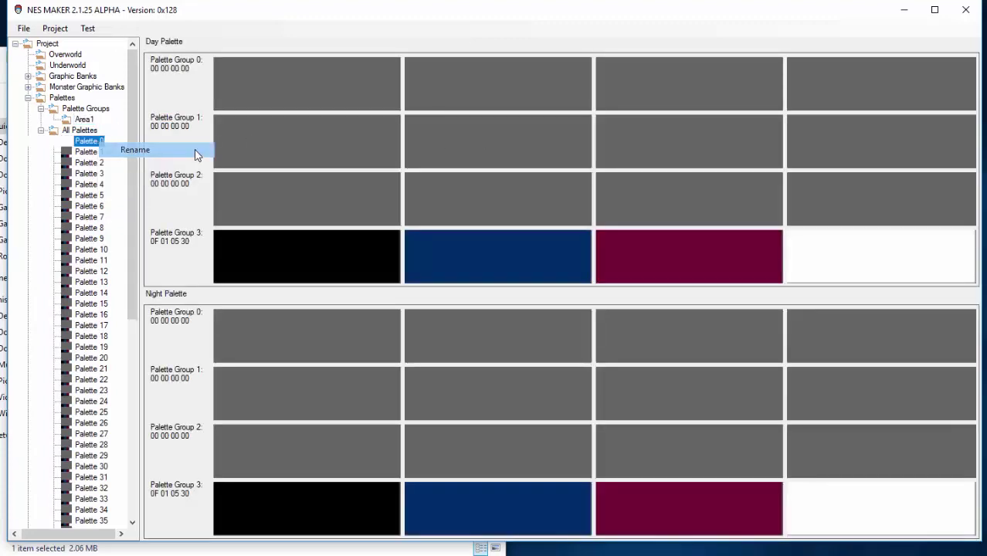
{"action": "type", "text": "Area1_1"}
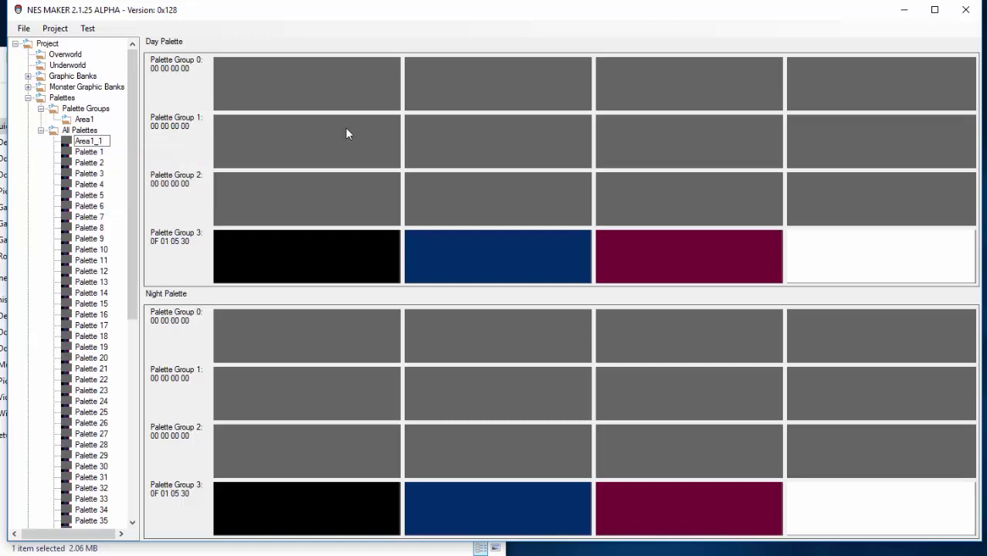
{"action": "key", "text": "Return"}
- Assign the Area1_1 palette to the Area1 group and expand Area1 to show it
{"action": "right_click", "coordinate": [92, 144]}
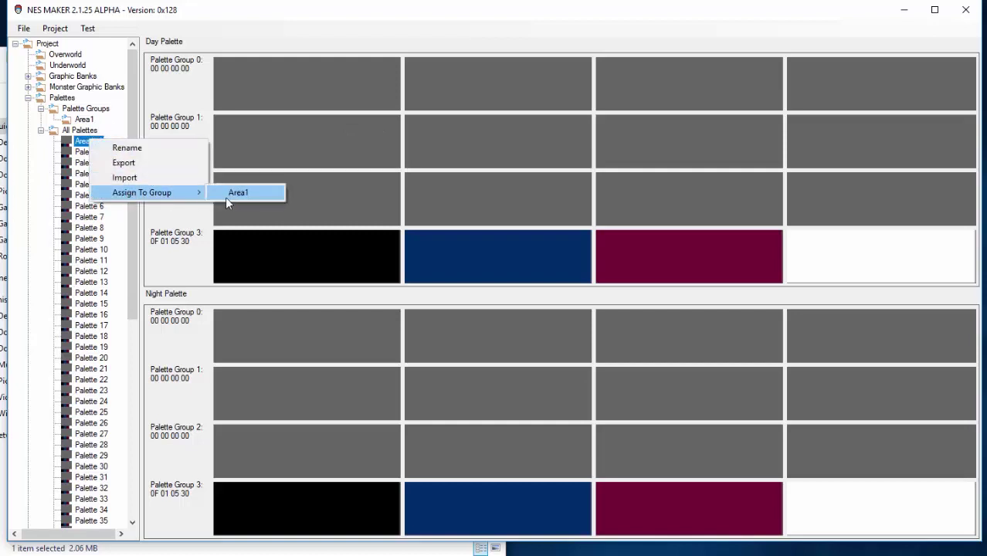
{"action": "left_click", "coordinate": [51, 147]}
{"action": "right_click", "coordinate": [109, 139]}
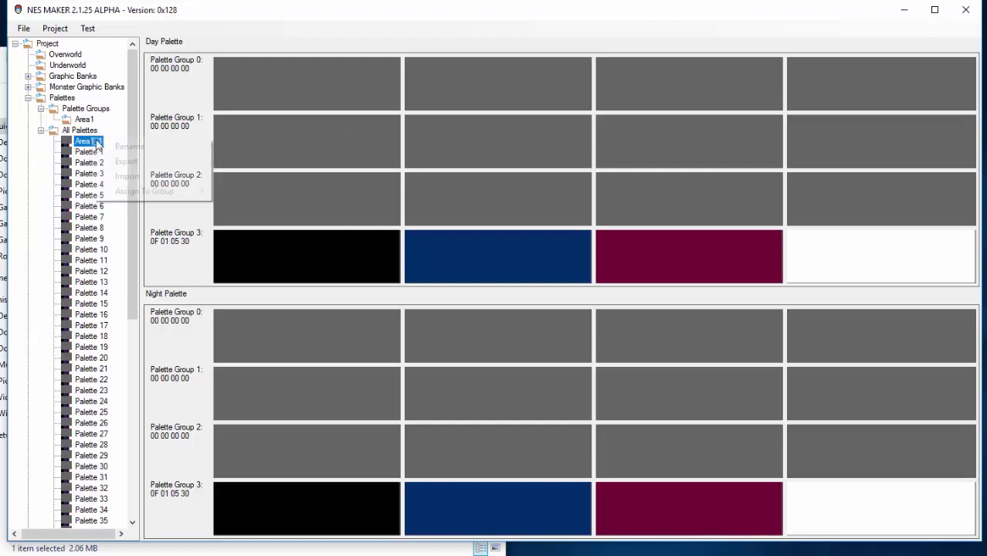
{"action": "left_click", "coordinate": [239, 193]}
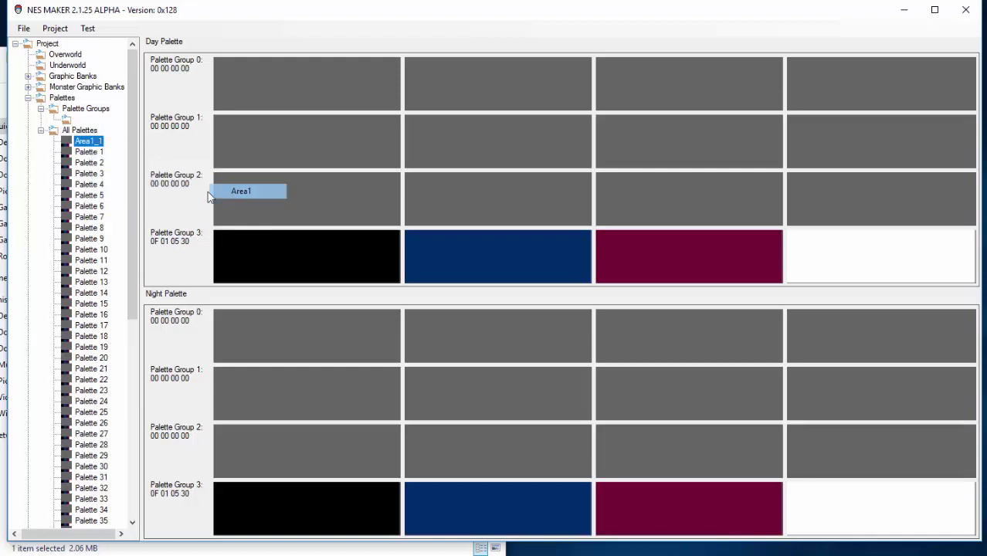
{"action": "left_click", "coordinate": [53, 119]}
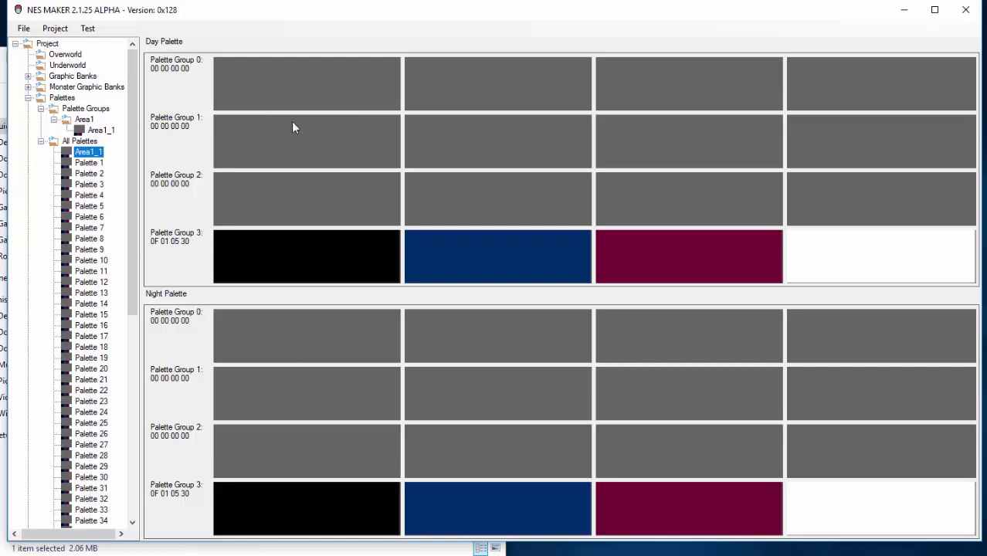
- Make the first day and night colours of the palette groups black 0F
{"action": "left_click", "coordinate": [287, 77]}
{"action": "left_click", "coordinate": [323, 37]}
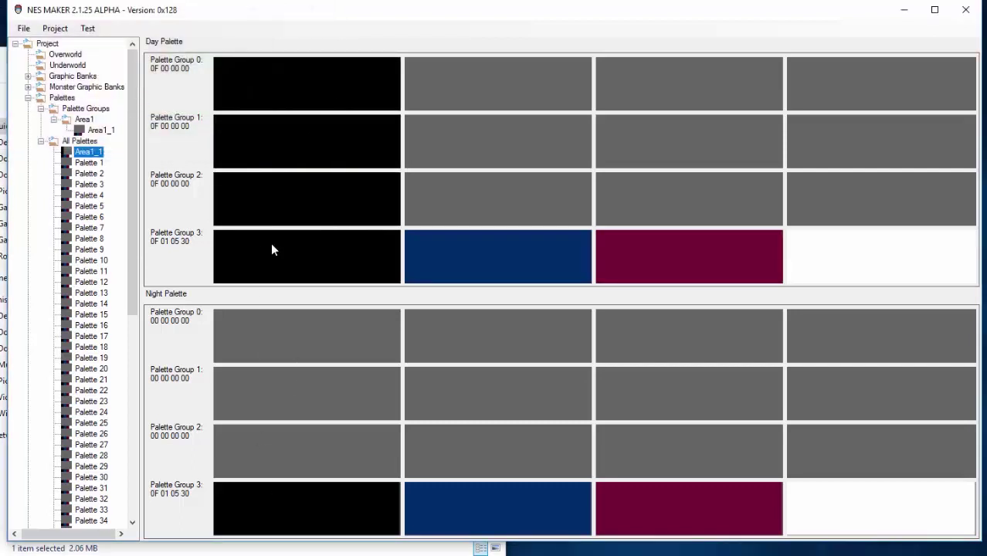
{"action": "left_click", "coordinate": [283, 338]}
{"action": "left_click", "coordinate": [348, 59]}
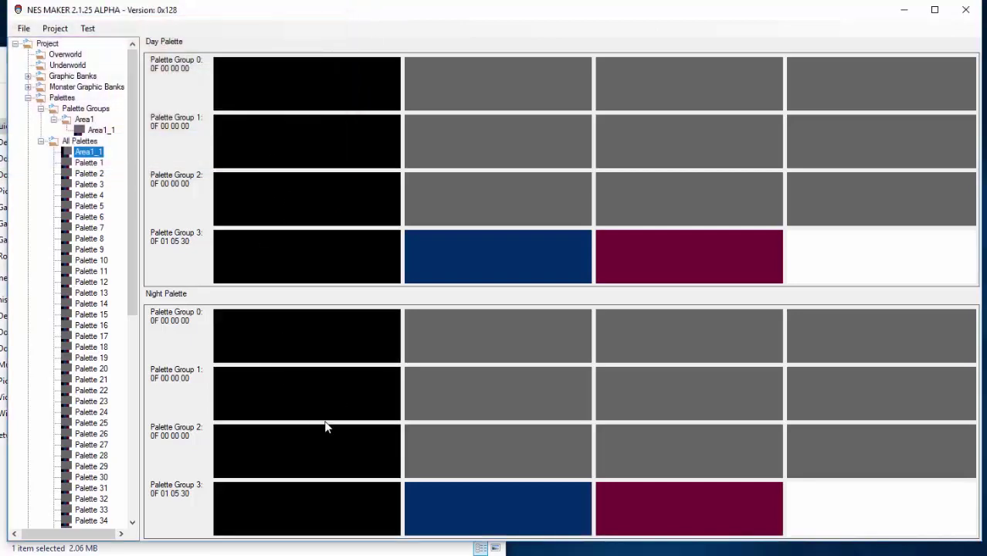
- Bring FCEUX's PPU Viewer forward and open the nesst folder in NESstuff
{"action": "mouse_move", "coordinate": [433, 541]}
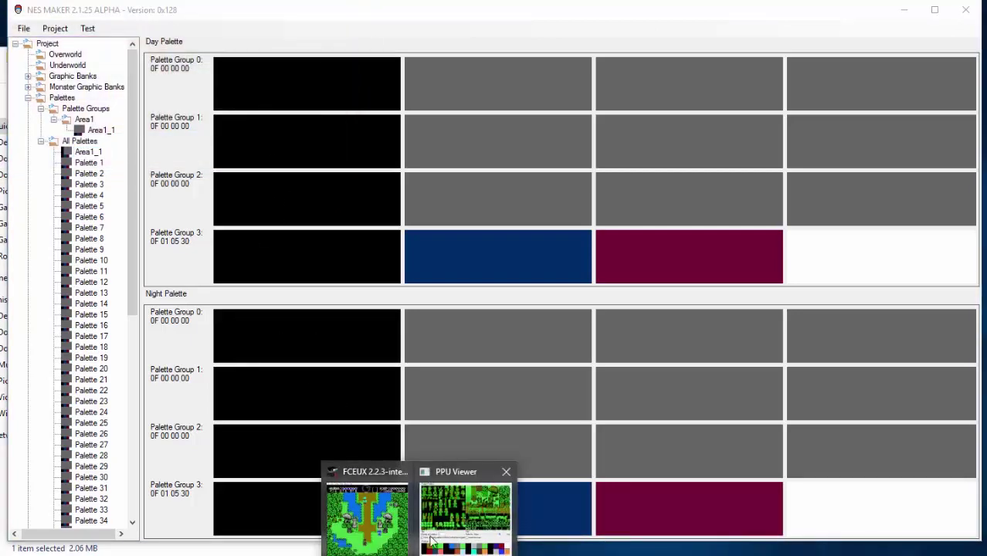
{"action": "left_click", "coordinate": [465, 514]}
{"action": "mouse_move", "coordinate": [683, 351]}
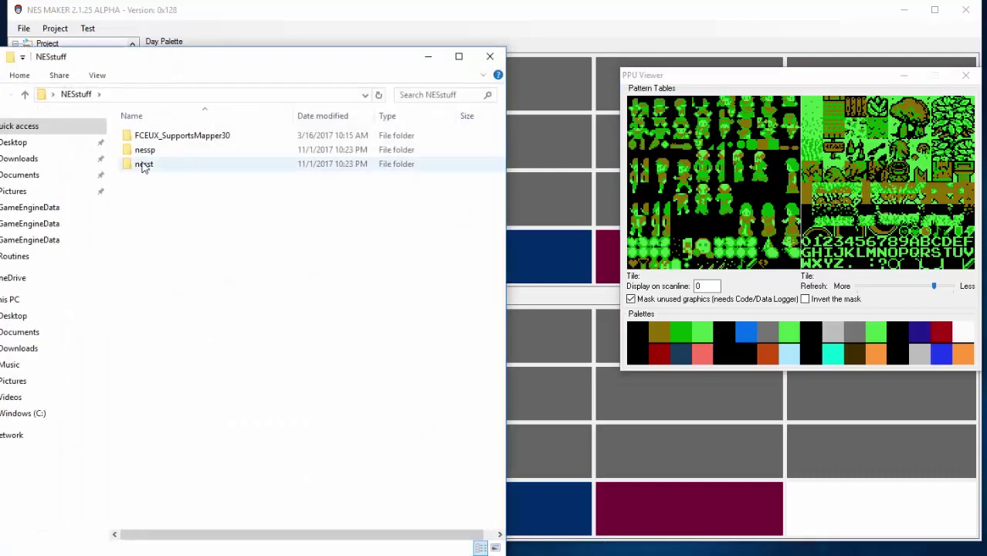
{"action": "double_click", "coordinate": [141, 165]}
- Launch NES Screen Tool and try dark red and green backgrounds with yellow palette 0 colours
{"action": "double_click", "coordinate": [160, 149]}
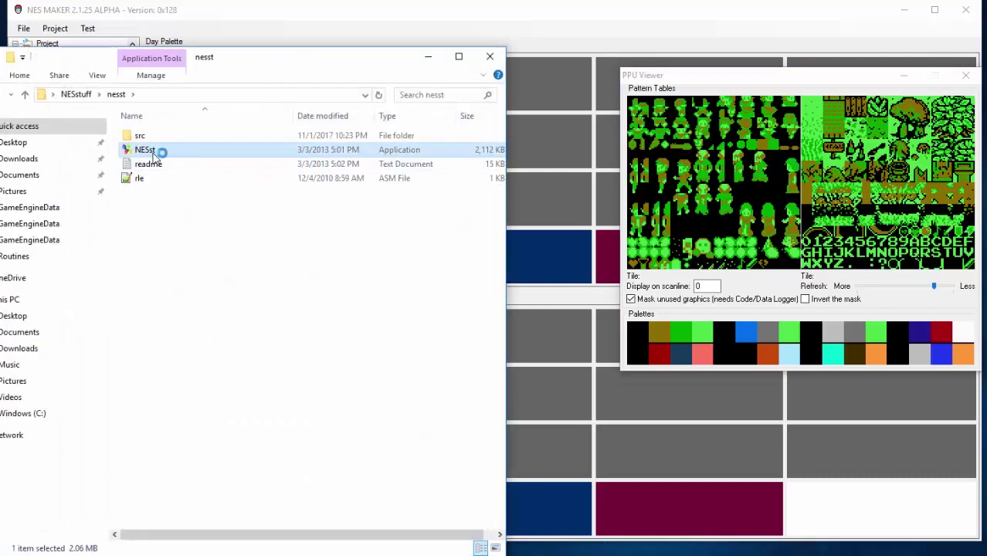
{"action": "left_click", "coordinate": [397, 373]}
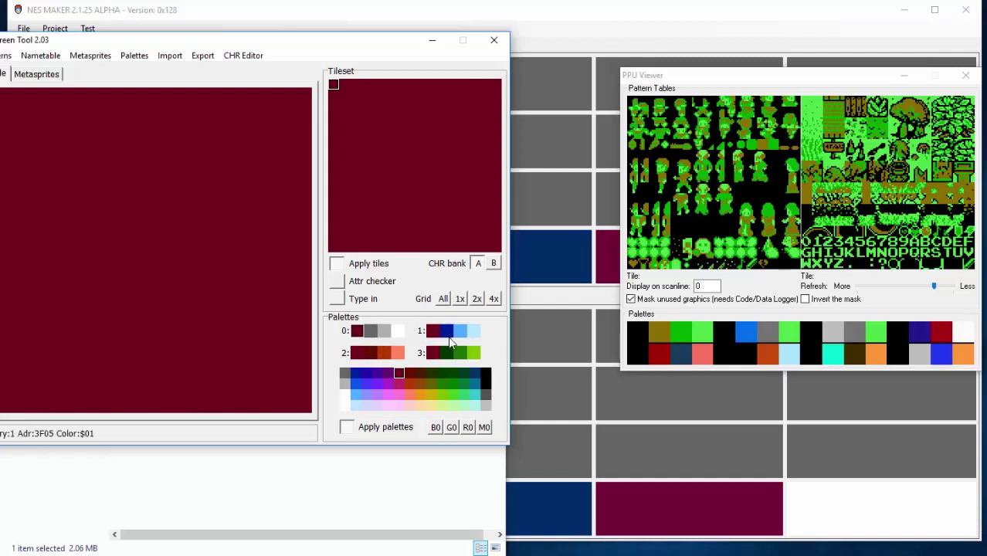
{"action": "left_click", "coordinate": [463, 395]}
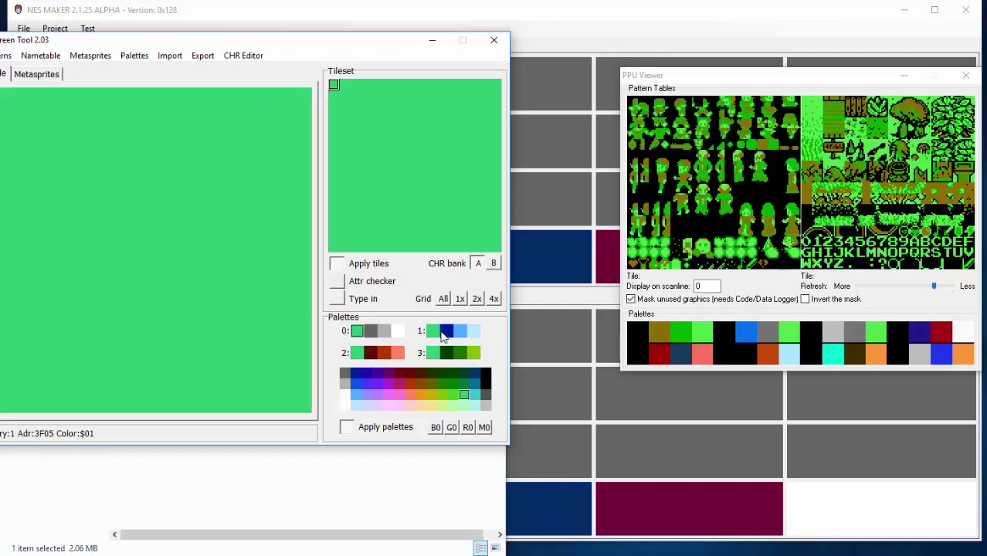
{"action": "left_click", "coordinate": [371, 331]}
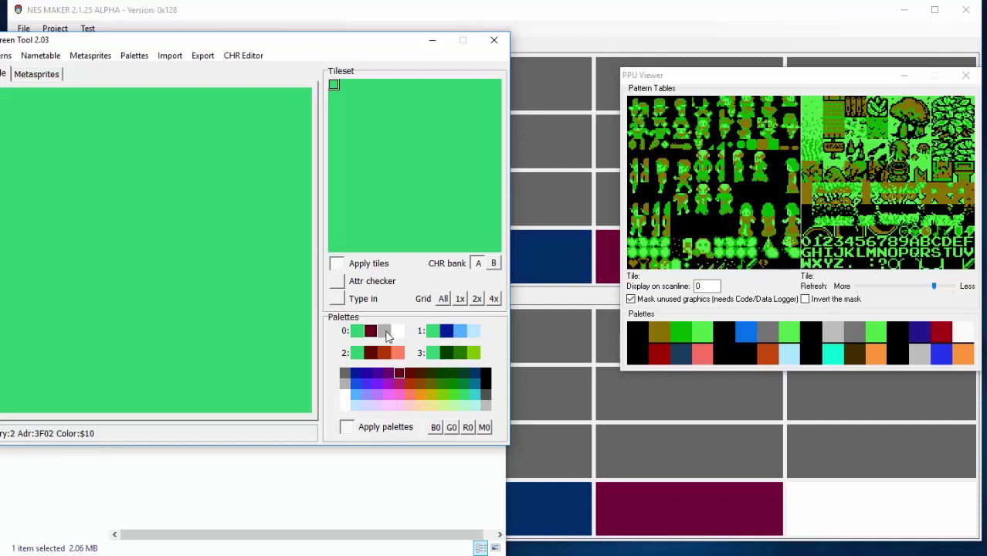
{"action": "left_click", "coordinate": [384, 331]}
{"action": "left_click", "coordinate": [397, 331]}
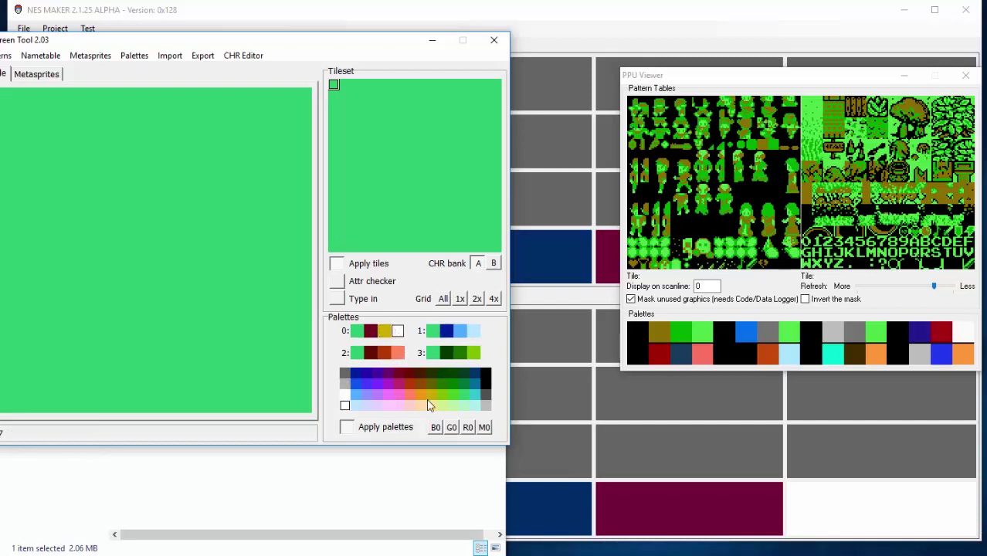
- Set the shared background colour of the palettes to black after trying cyan, then close NES Screen Tool
{"action": "left_click", "coordinate": [360, 333]}
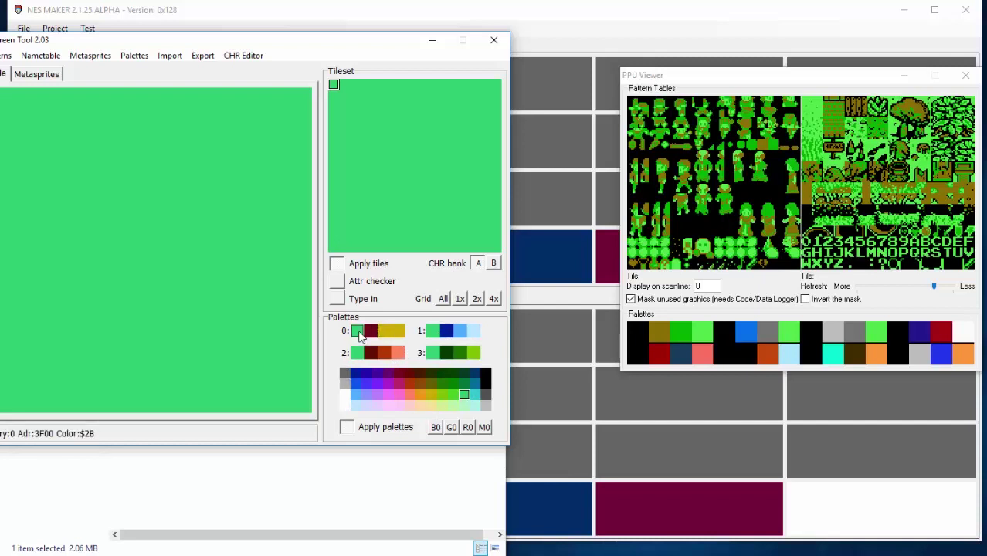
{"action": "left_click", "coordinate": [357, 352]}
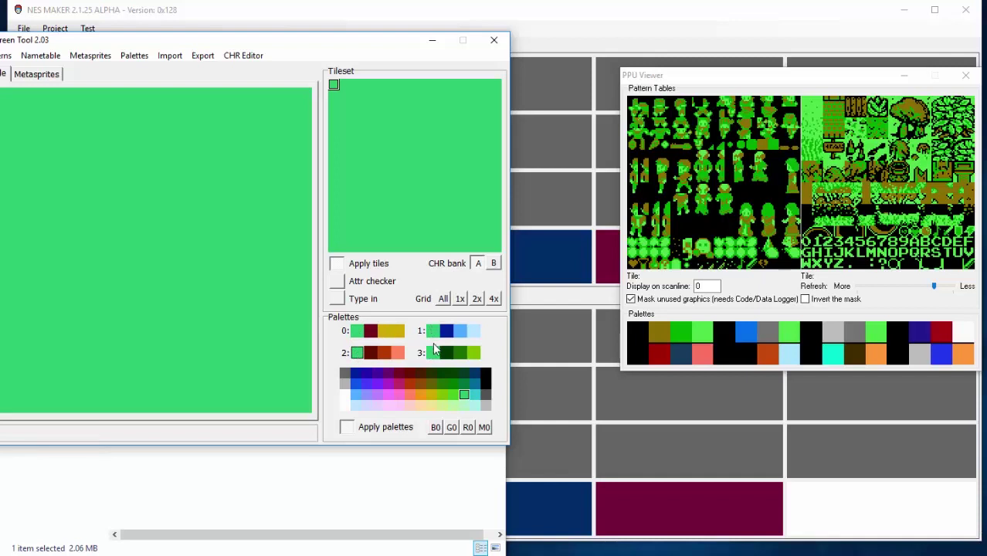
{"action": "left_click", "coordinate": [433, 330]}
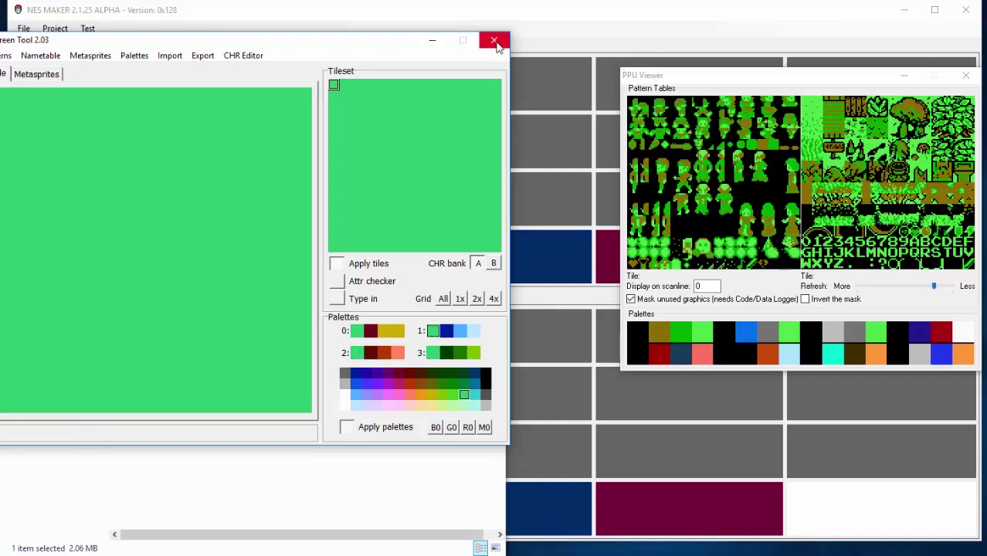
{"action": "left_click", "coordinate": [487, 379]}
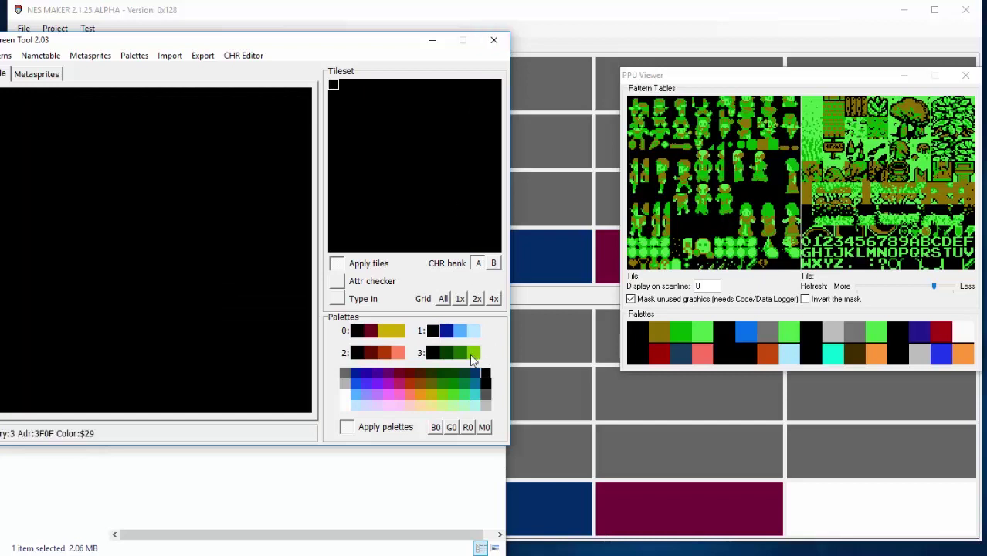
{"action": "left_click", "coordinate": [474, 395]}
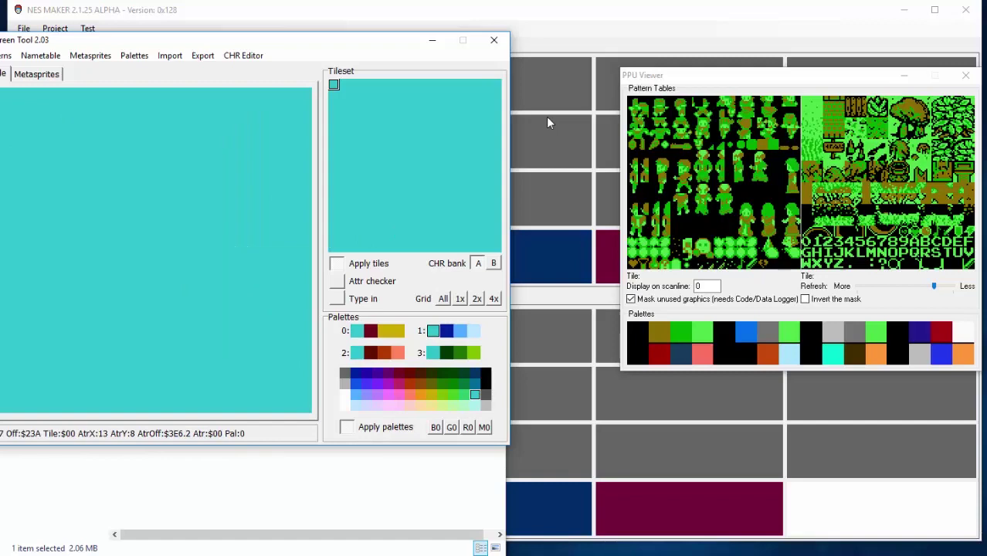
{"action": "left_click", "coordinate": [485, 373]}
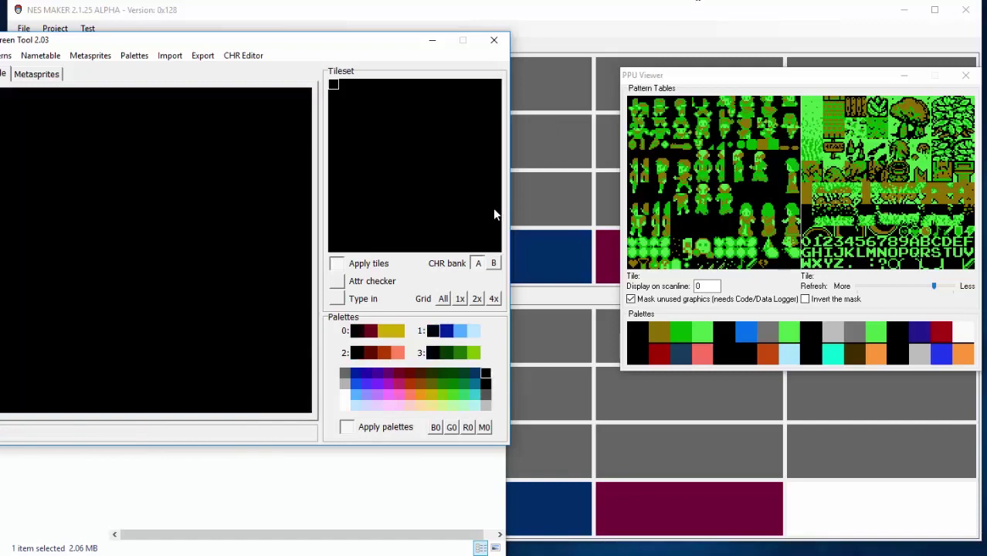
{"action": "left_click", "coordinate": [495, 41]}
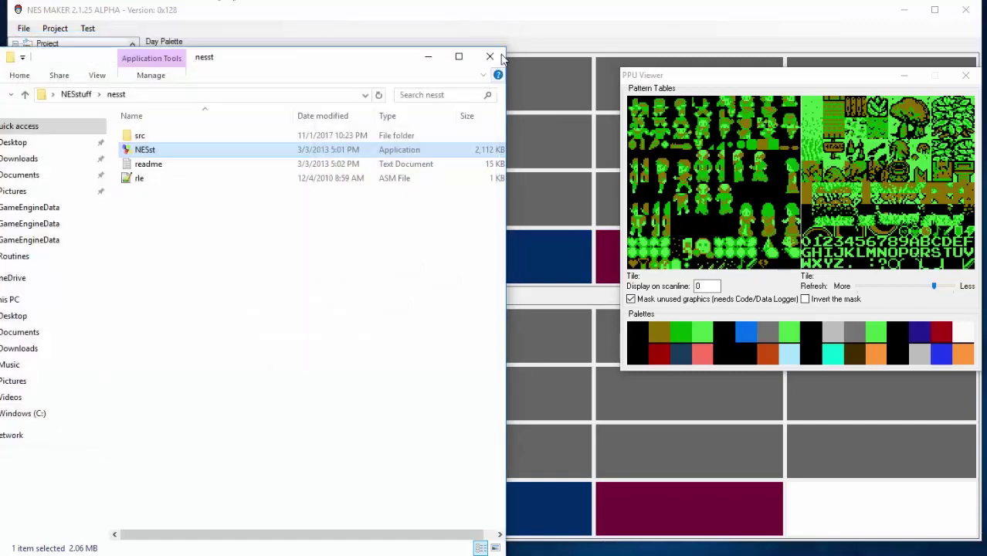
- Show Area1_1 in NES Maker's palette editor, check the game in FCEUX, then close FCEUX
{"action": "left_click", "coordinate": [267, 41]}
{"action": "left_click", "coordinate": [405, 37]}
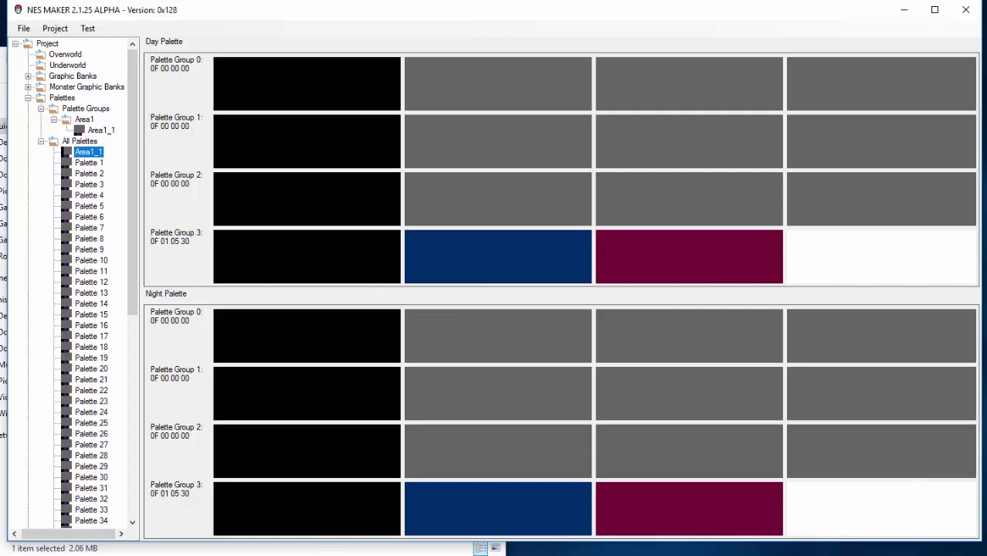
{"action": "left_click", "coordinate": [465, 510]}
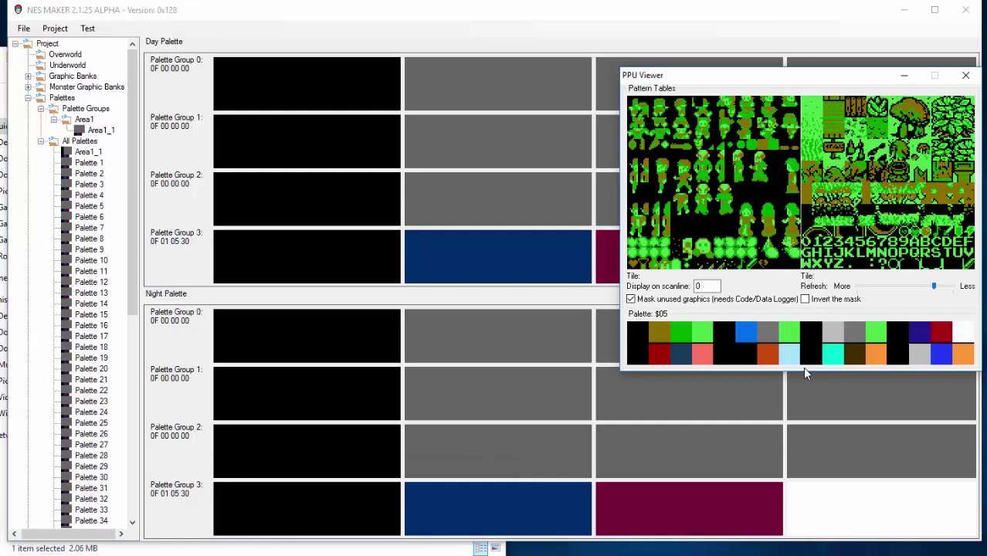
{"action": "mouse_move", "coordinate": [424, 550]}
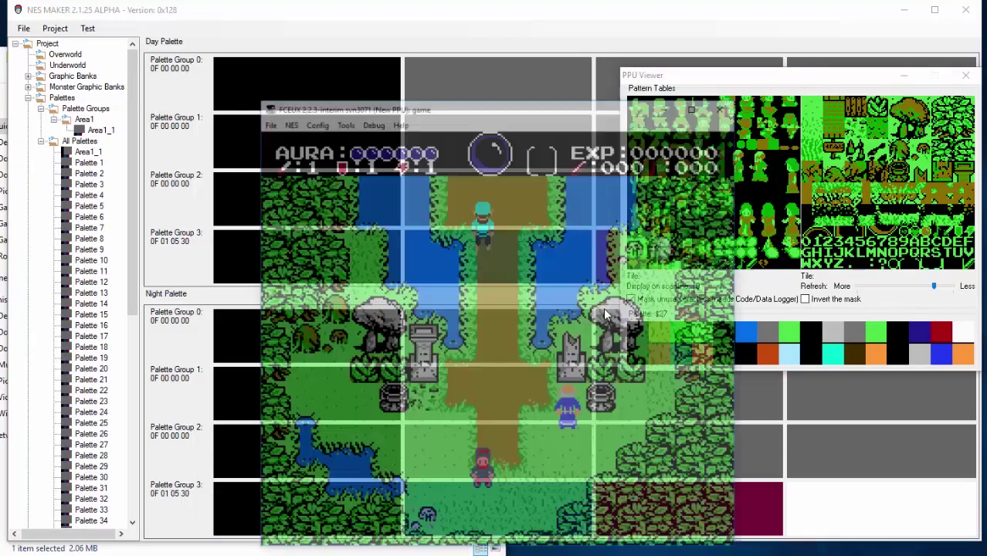
{"action": "left_click", "coordinate": [366, 503]}
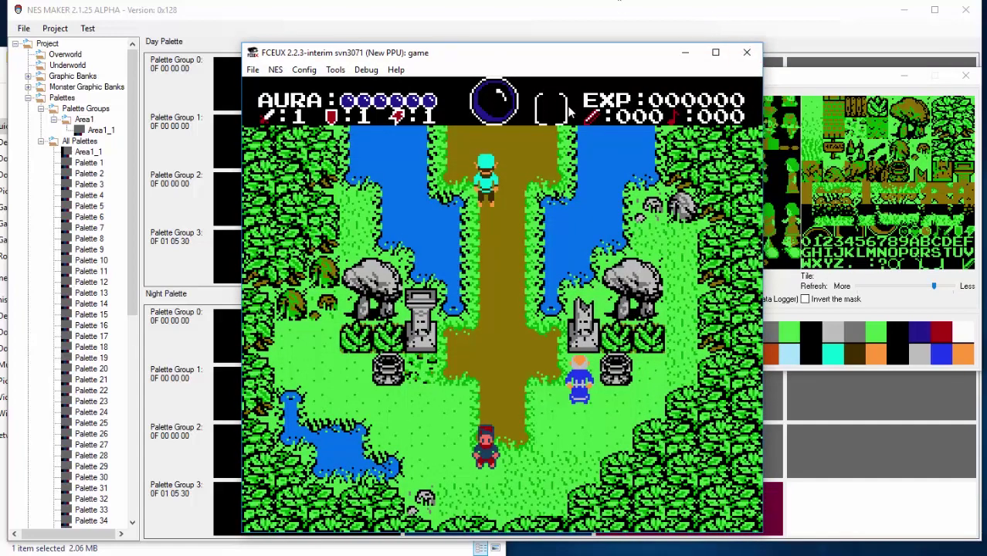
{"action": "left_click", "coordinate": [747, 51]}
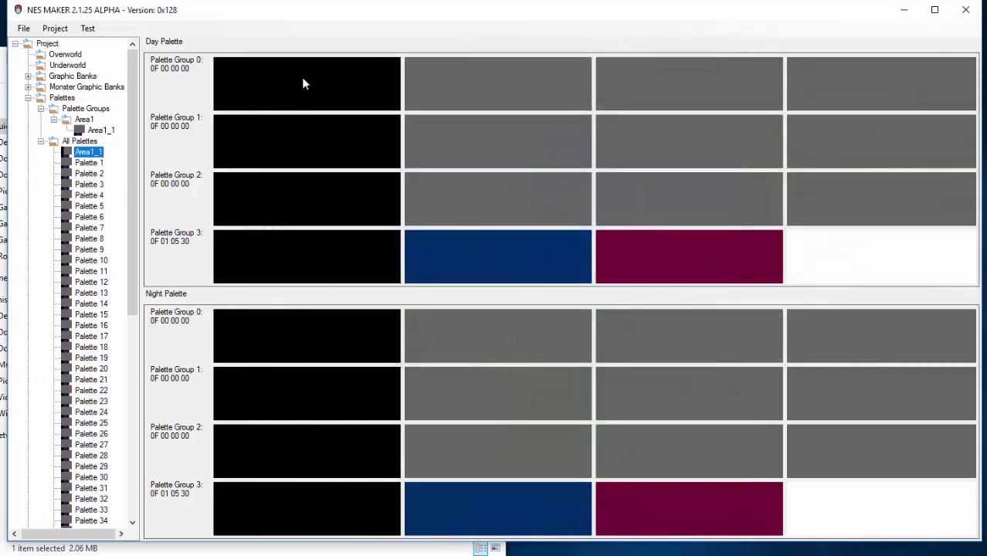
- Set the fourth day colour of Groups 0–2 to light green 2A
{"action": "left_click", "coordinate": [302, 83]}
{"action": "left_click", "coordinate": [391, 76]}
{"action": "left_click", "coordinate": [811, 102]}
{"action": "left_click_drag", "start_coordinate": [221, 105], "coordinate": [357, 264]}
{"action": "left_click", "coordinate": [438, 345]}
{"action": "left_click", "coordinate": [817, 164]}
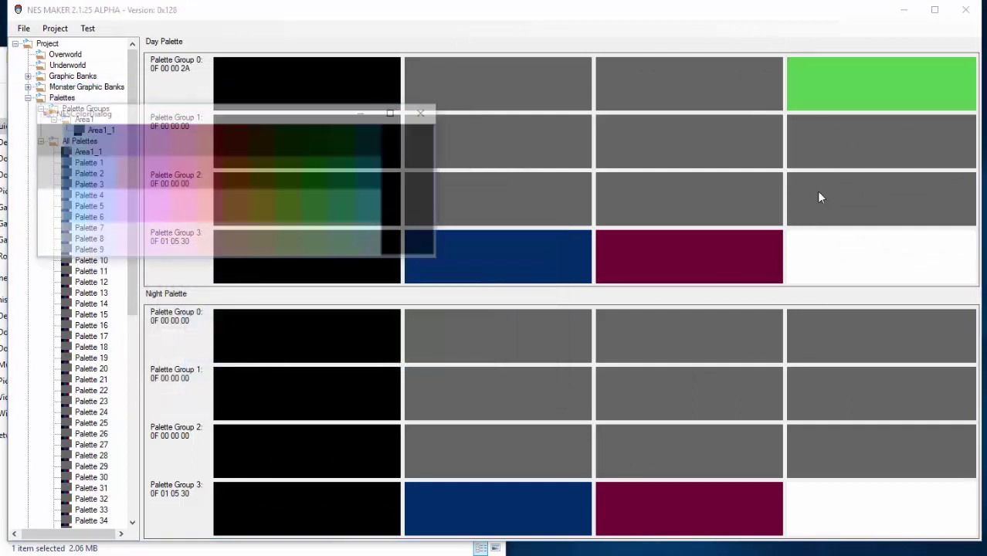
{"action": "left_click", "coordinate": [369, 219]}
{"action": "left_click", "coordinate": [776, 207]}
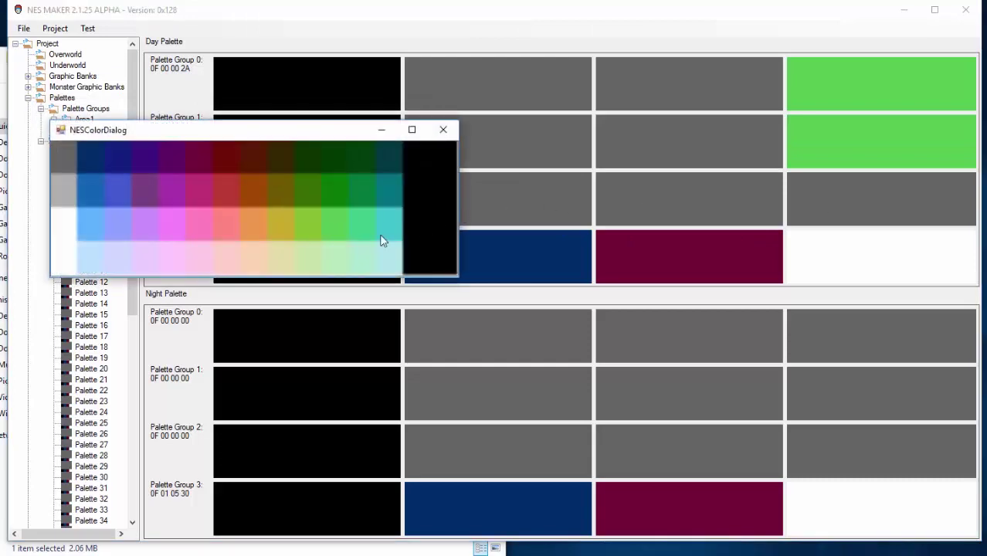
{"action": "left_click", "coordinate": [345, 232]}
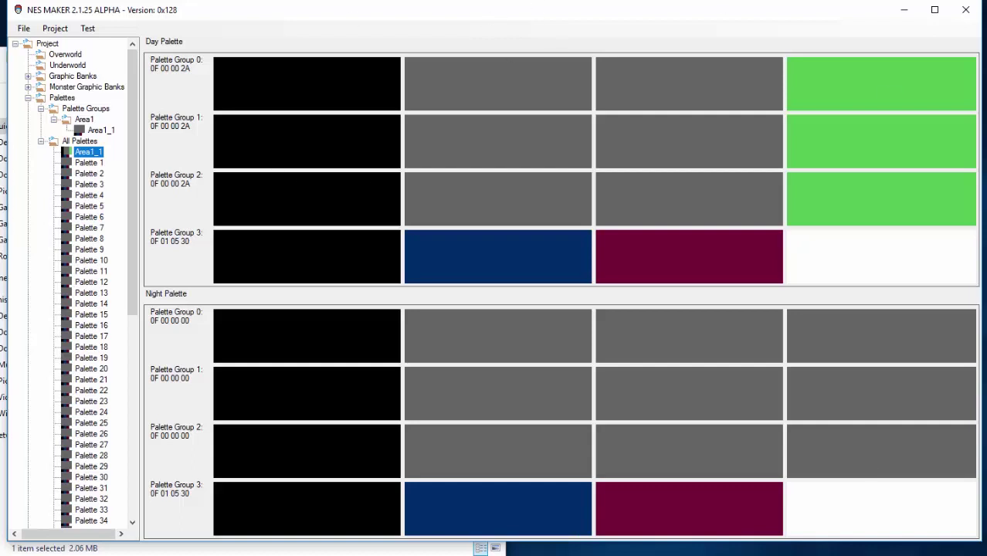
- Set the fourth night colour of Groups 0–2 to darker green 1A
{"action": "left_click", "coordinate": [850, 320]}
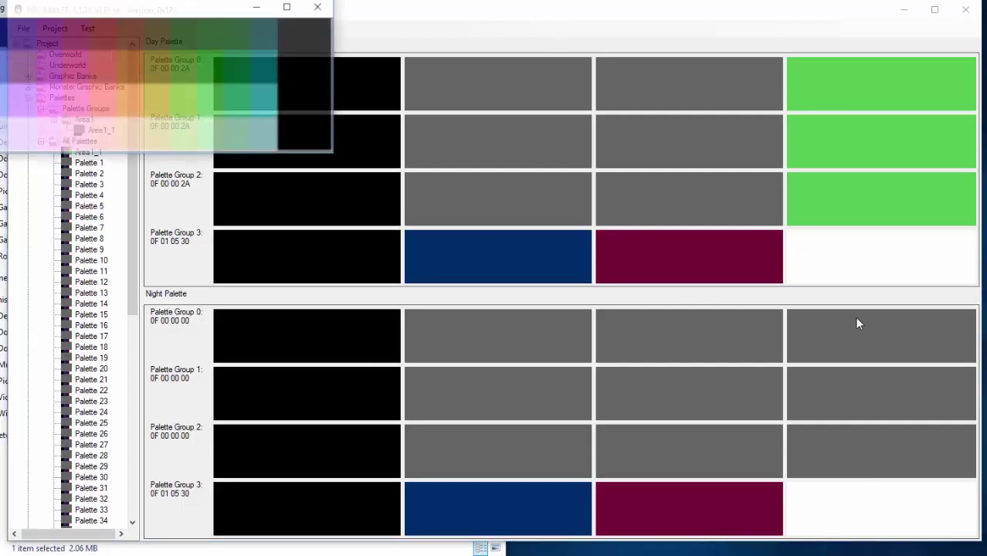
{"action": "left_click", "coordinate": [226, 78]}
{"action": "left_click", "coordinate": [872, 420]}
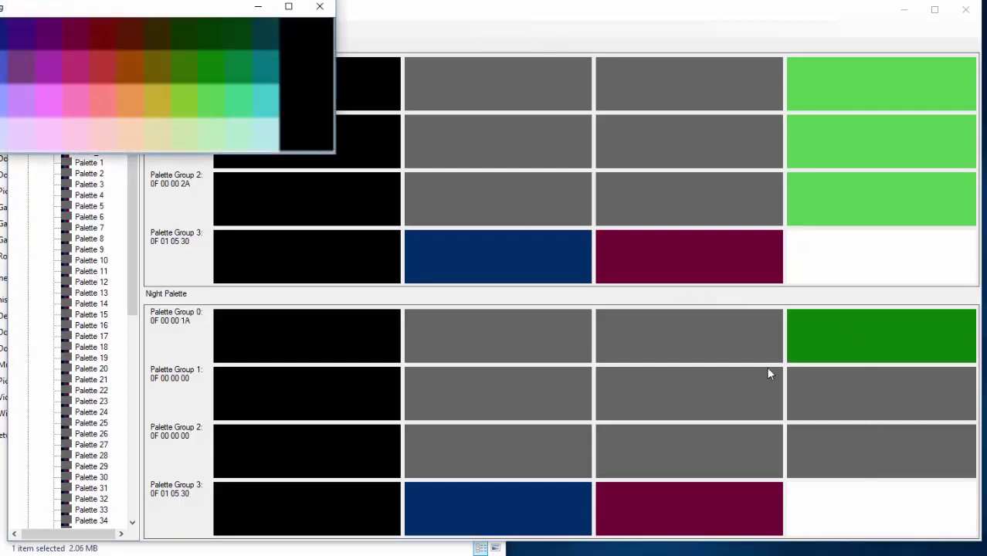
{"action": "left_click", "coordinate": [219, 92]}
{"action": "left_click", "coordinate": [839, 461]}
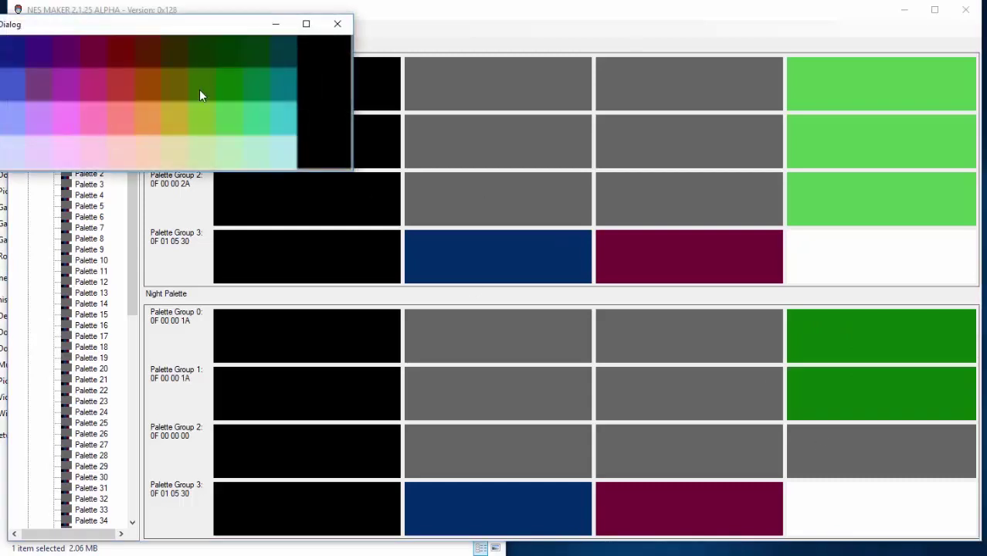
{"action": "left_click", "coordinate": [237, 100]}
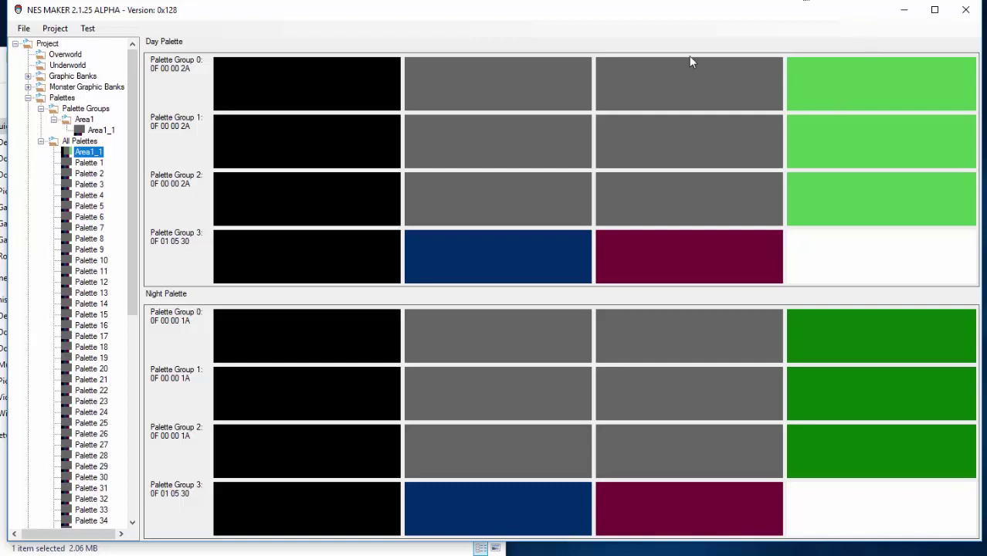
- Make day Group 0's second and third colours olive 18 and dark olive 08
{"action": "left_click", "coordinate": [537, 86]}
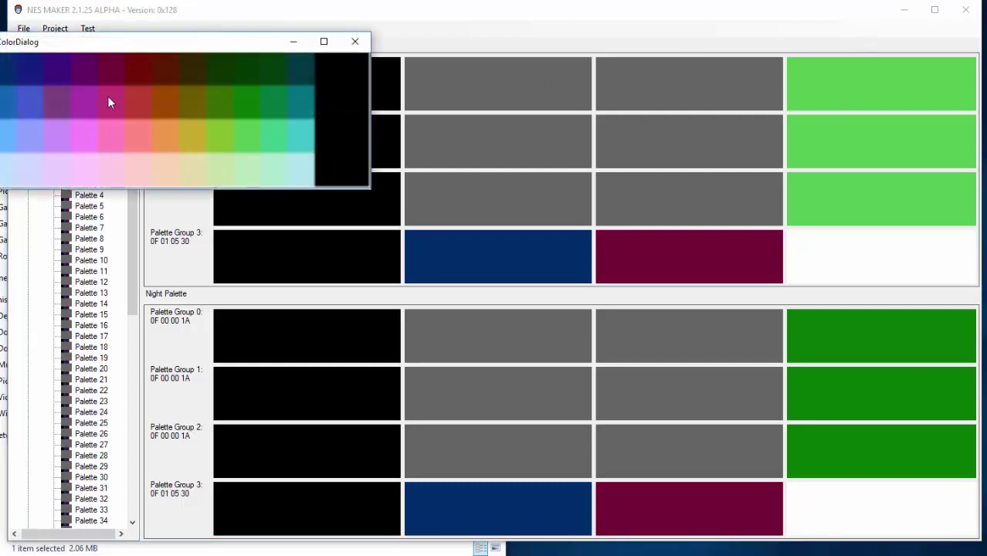
{"action": "left_click", "coordinate": [185, 113]}
{"action": "left_click", "coordinate": [606, 101]}
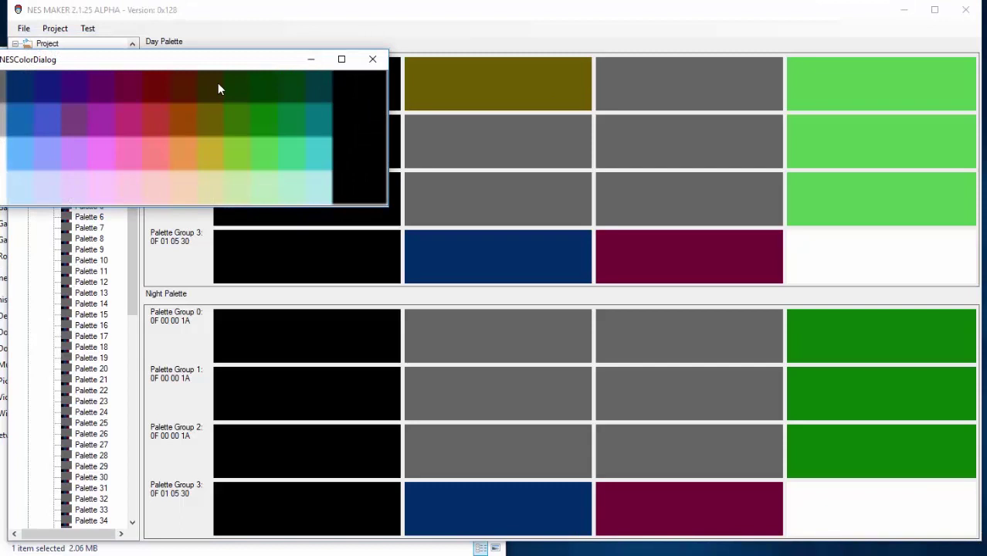
{"action": "left_click", "coordinate": [218, 83]}
- Set day Group 1's second colour to light grey 10 and Group 2's to blues 21 and 11
{"action": "left_click", "coordinate": [508, 145]}
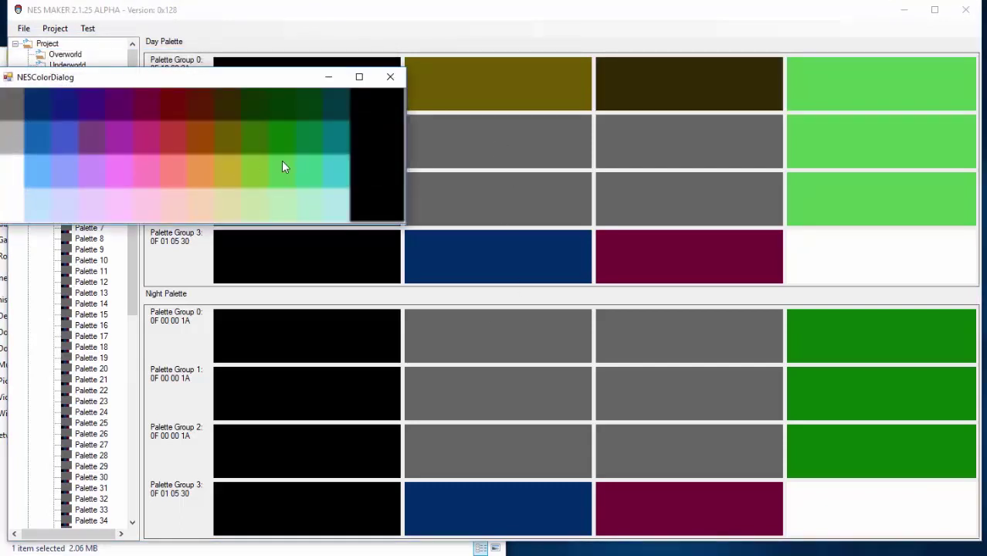
{"action": "left_click", "coordinate": [17, 147]}
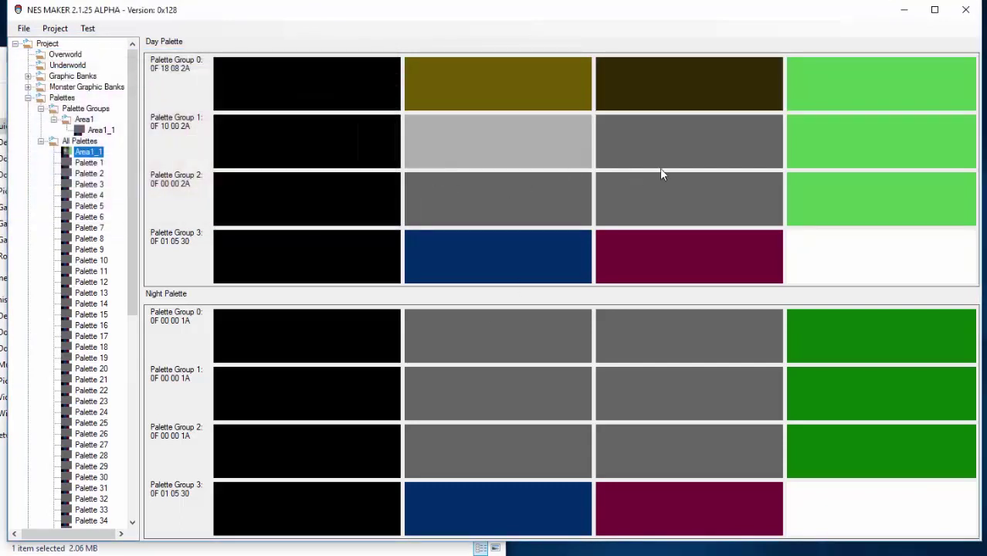
{"action": "left_click", "coordinate": [475, 221]}
{"action": "left_click", "coordinate": [56, 189]}
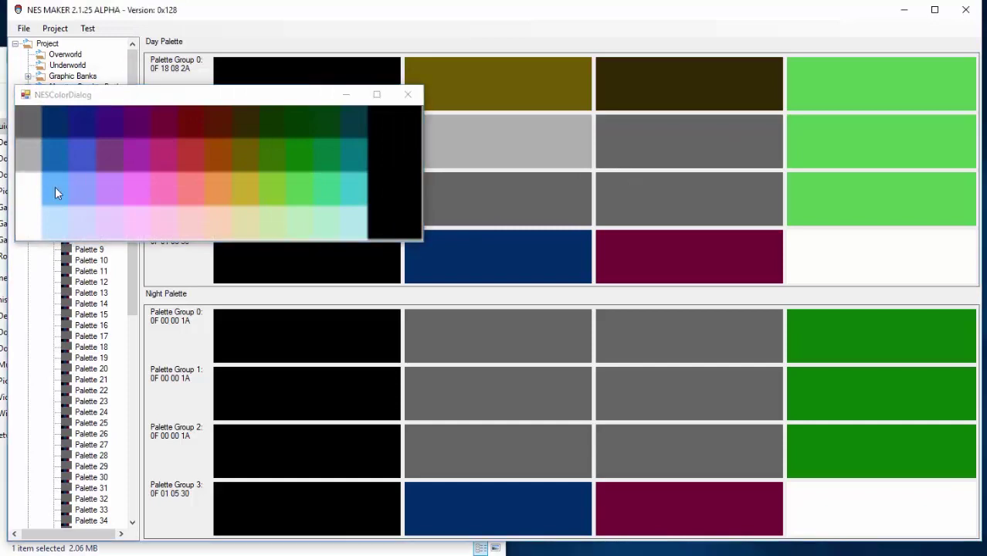
{"action": "left_click", "coordinate": [686, 195]}
{"action": "left_click", "coordinate": [69, 174]}
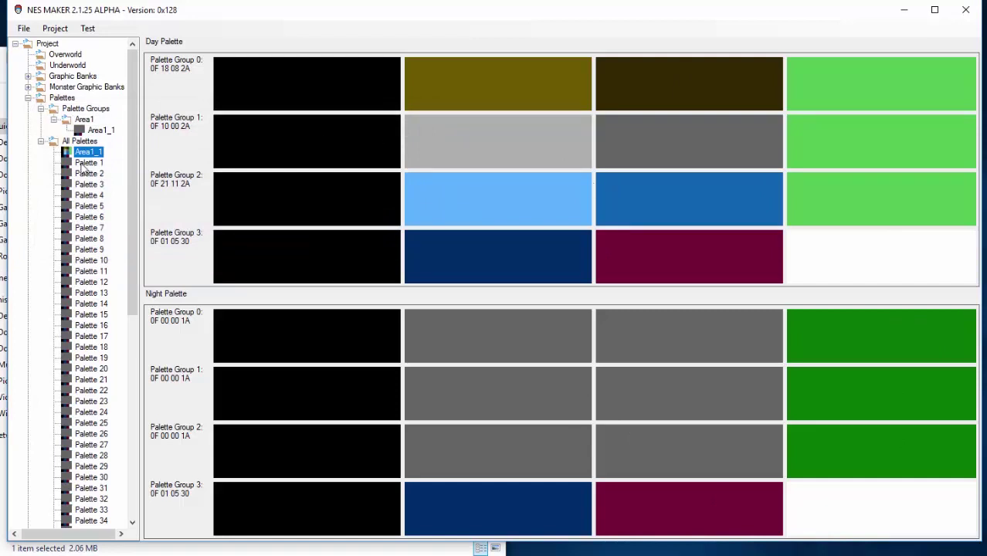
{"action": "left_click", "coordinate": [100, 130]}
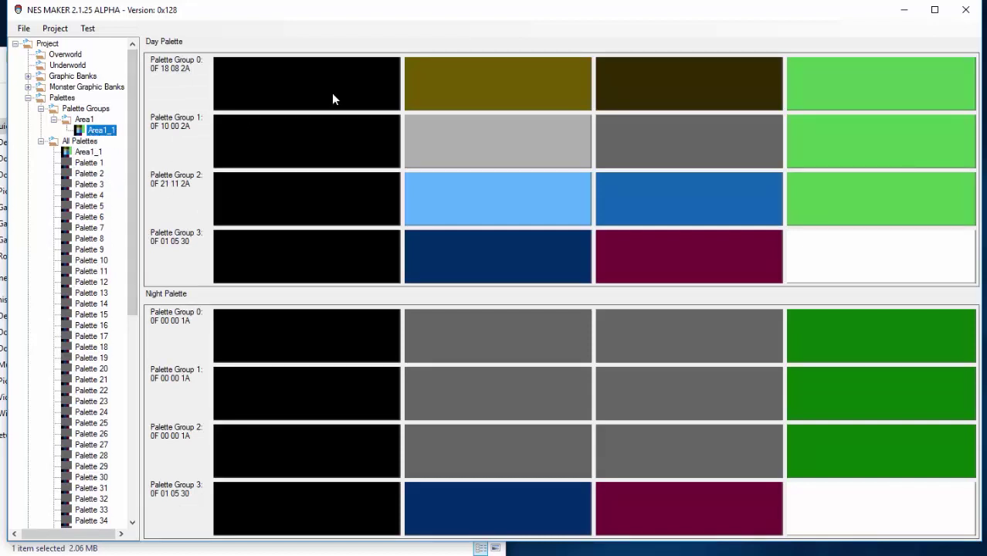
- Open the Overworld screen with the player sprite and assign it palette group Area1 with palette Area1_1
{"action": "left_click", "coordinate": [66, 55]}
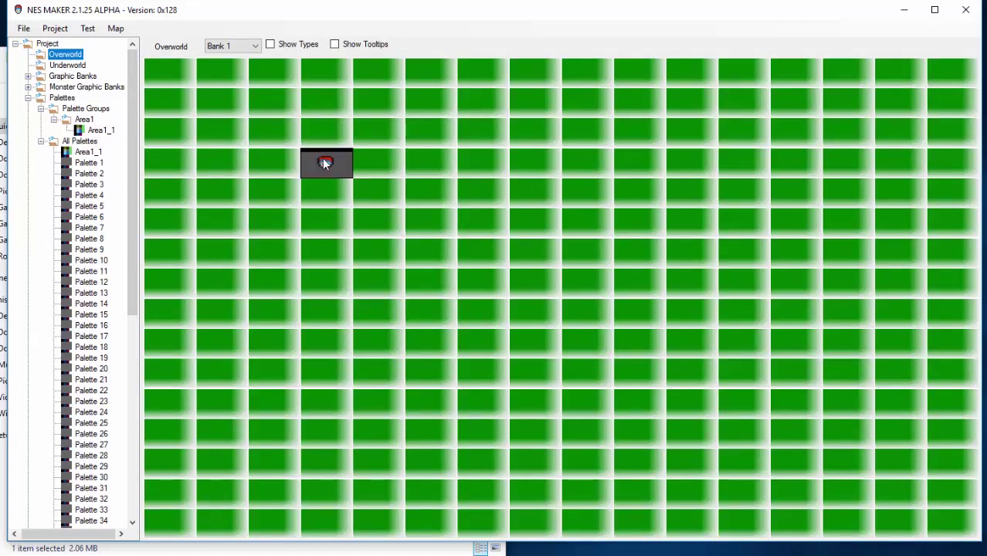
{"action": "double_click", "coordinate": [325, 162]}
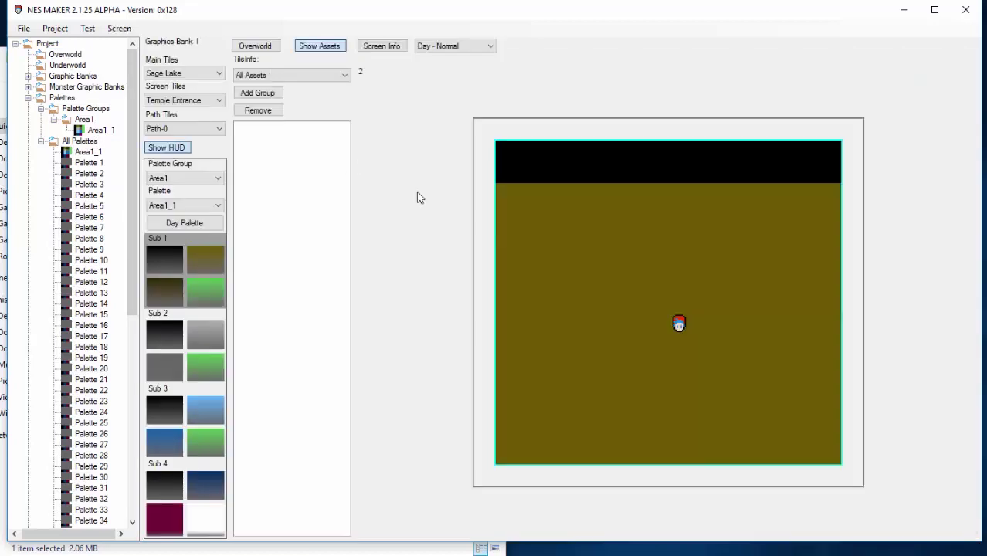
{"action": "left_click", "coordinate": [216, 179]}
{"action": "left_click", "coordinate": [215, 182]}
{"action": "left_click", "coordinate": [218, 205]}
{"action": "left_click", "coordinate": [213, 216]}
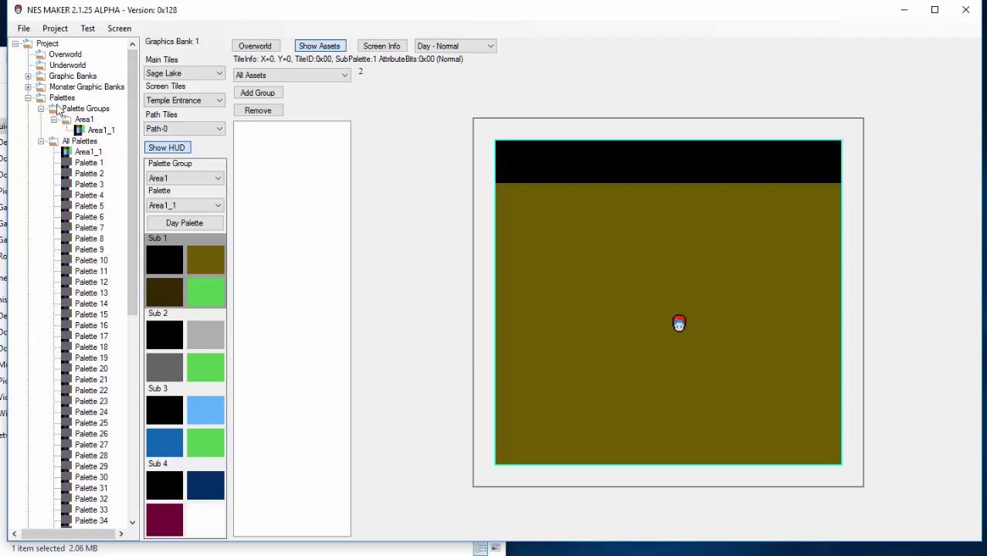
- Expand Graphics Bank 1's assets and select the top-left tile of the tileset
{"action": "left_click", "coordinate": [27, 76]}
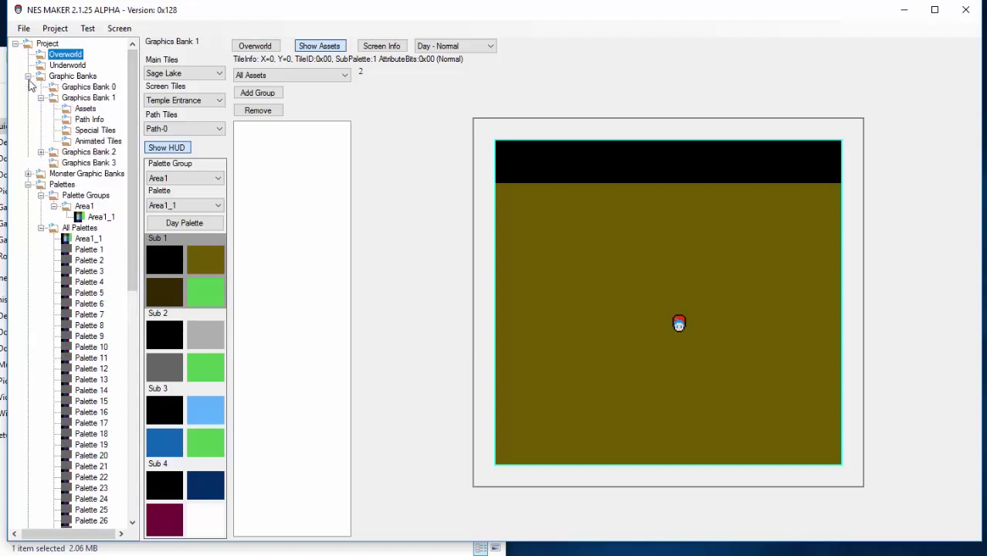
{"action": "left_click", "coordinate": [73, 110]}
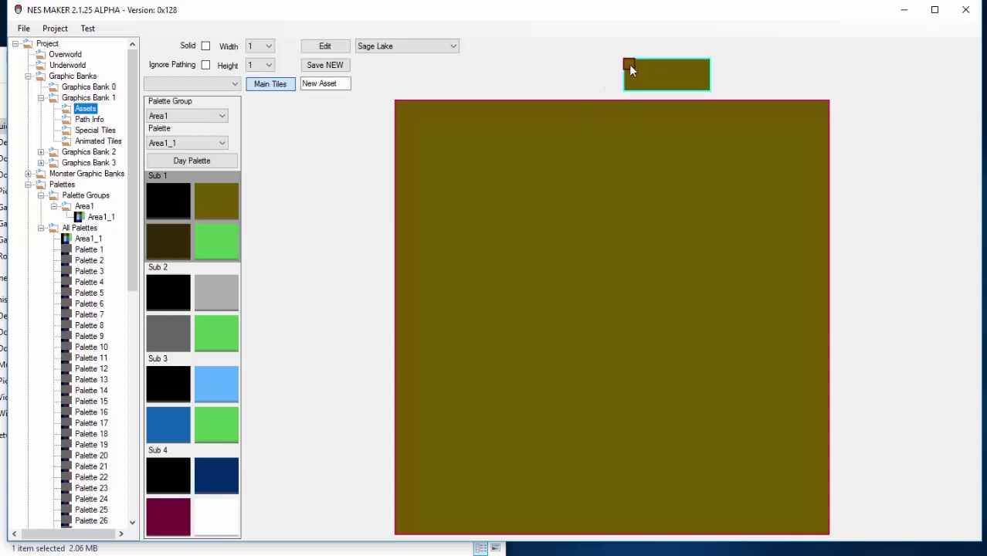
{"action": "left_click", "coordinate": [628, 67]}
- Open the tile in an enlarged Asset Painter and fill it bright green using Area1 / Area1_1
{"action": "left_click", "coordinate": [309, 48]}
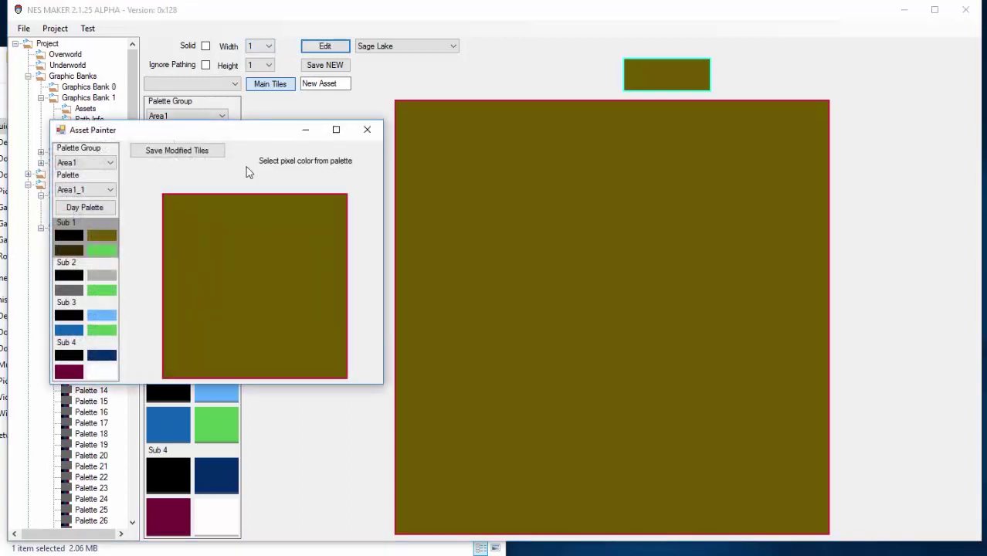
{"action": "left_click_drag", "start_coordinate": [255, 139], "coordinate": [292, 87]}
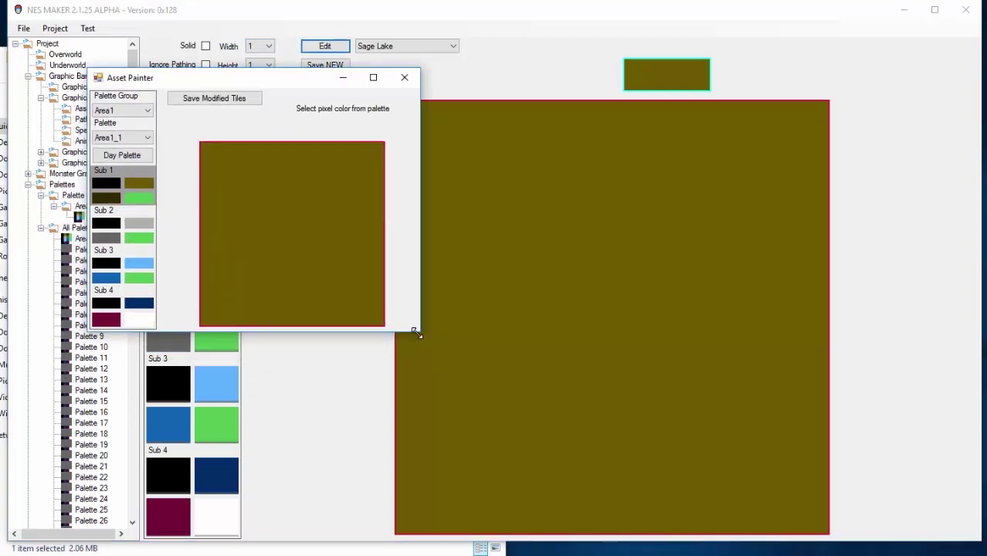
{"action": "mouse_move", "coordinate": [416, 332]}
{"action": "left_mouse_down"}
{"action": "mouse_move", "coordinate": [696, 520]}
{"action": "mouse_move", "coordinate": [736, 516]}
{"action": "left_mouse_up"}
{"action": "left_click", "coordinate": [132, 111]}
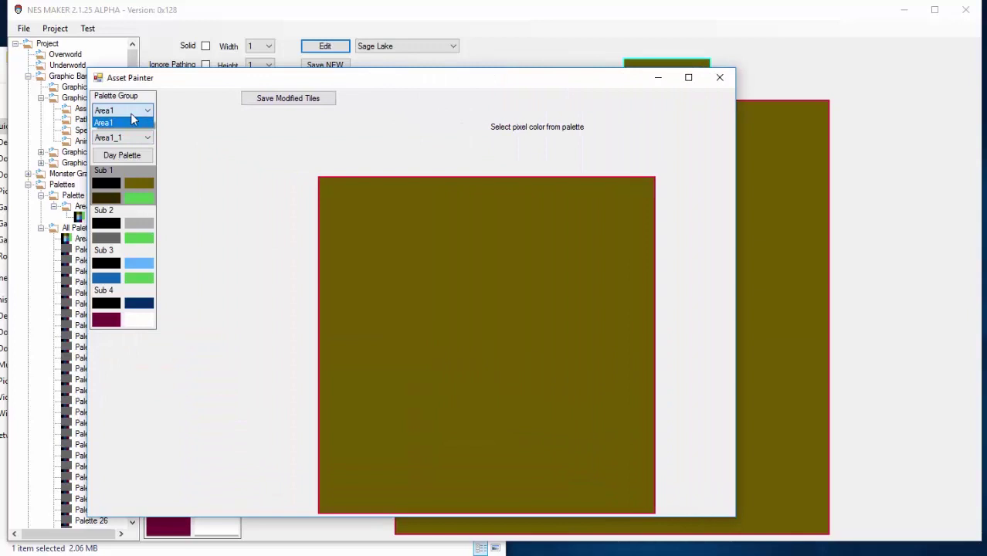
{"action": "left_click", "coordinate": [131, 122]}
{"action": "left_click", "coordinate": [130, 138]}
{"action": "left_click", "coordinate": [131, 149]}
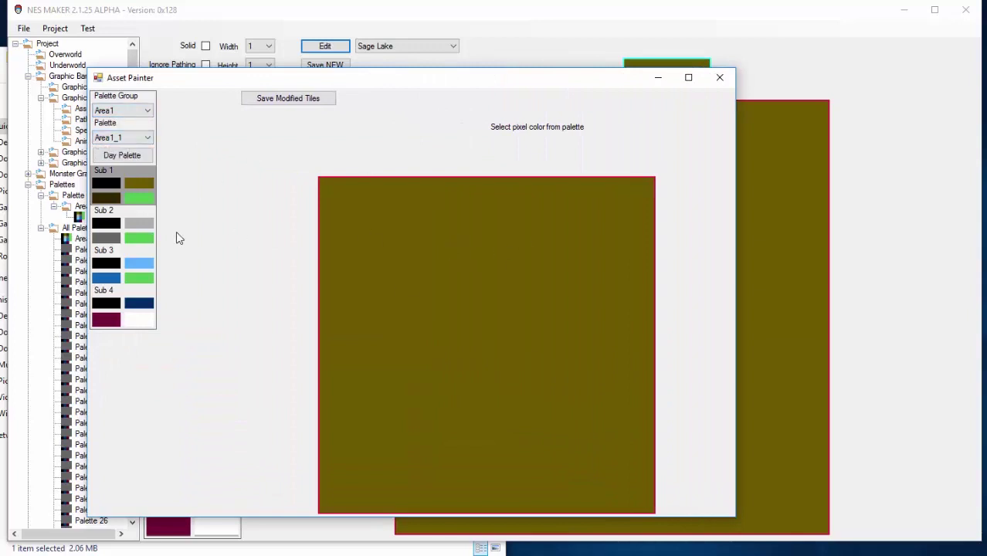
{"action": "left_click", "coordinate": [139, 198]}
{"action": "mouse_move", "coordinate": [449, 242]}
{"action": "left_mouse_down"}
{"action": "mouse_move", "coordinate": [537, 195]}
{"action": "mouse_move", "coordinate": [445, 204]}
{"action": "mouse_move", "coordinate": [418, 179]}
{"action": "mouse_move", "coordinate": [364, 193]}
{"action": "mouse_move", "coordinate": [655, 202]}
{"action": "mouse_move", "coordinate": [593, 194]}
{"action": "mouse_move", "coordinate": [648, 192]}
{"action": "mouse_move", "coordinate": [644, 529]}
{"action": "mouse_move", "coordinate": [615, 502]}
{"action": "mouse_move", "coordinate": [382, 501]}
{"action": "mouse_move", "coordinate": [332, 491]}
{"action": "mouse_move", "coordinate": [376, 303]}
{"action": "mouse_move", "coordinate": [337, 499]}
{"action": "mouse_move", "coordinate": [339, 227]}
{"action": "mouse_move", "coordinate": [309, 360]}
{"action": "mouse_move", "coordinate": [340, 404]}
{"action": "mouse_move", "coordinate": [300, 329]}
{"action": "mouse_move", "coordinate": [463, 297]}
{"action": "mouse_move", "coordinate": [505, 254]}
{"action": "mouse_move", "coordinate": [407, 209]}
{"action": "mouse_move", "coordinate": [419, 231]}
{"action": "mouse_move", "coordinate": [367, 260]}
{"action": "mouse_move", "coordinate": [450, 258]}
{"action": "mouse_move", "coordinate": [533, 207]}
{"action": "mouse_move", "coordinate": [610, 225]}
{"action": "mouse_move", "coordinate": [659, 214]}
{"action": "mouse_move", "coordinate": [609, 197]}
{"action": "mouse_move", "coordinate": [619, 375]}
{"action": "mouse_move", "coordinate": [643, 306]}
{"action": "mouse_move", "coordinate": [632, 416]}
{"action": "mouse_move", "coordinate": [645, 351]}
{"action": "mouse_move", "coordinate": [559, 455]}
{"action": "mouse_move", "coordinate": [625, 472]}
{"action": "mouse_move", "coordinate": [330, 471]}
{"action": "mouse_move", "coordinate": [495, 479]}
{"action": "mouse_move", "coordinate": [455, 457]}
{"action": "mouse_move", "coordinate": [422, 472]}
{"action": "mouse_move", "coordinate": [456, 441]}
{"action": "mouse_move", "coordinate": [375, 421]}
{"action": "mouse_move", "coordinate": [364, 294]}
{"action": "mouse_move", "coordinate": [386, 272]}
{"action": "mouse_move", "coordinate": [391, 357]}
{"action": "mouse_move", "coordinate": [450, 315]}
{"action": "mouse_move", "coordinate": [416, 339]}
{"action": "mouse_move", "coordinate": [428, 231]}
{"action": "mouse_move", "coordinate": [494, 292]}
{"action": "mouse_move", "coordinate": [432, 273]}
{"action": "mouse_move", "coordinate": [530, 340]}
{"action": "mouse_move", "coordinate": [577, 336]}
{"action": "mouse_move", "coordinate": [581, 358]}
{"action": "mouse_move", "coordinate": [507, 353]}
{"action": "mouse_move", "coordinate": [604, 402]}
{"action": "mouse_move", "coordinate": [562, 419]}
{"action": "mouse_move", "coordinate": [579, 422]}
{"action": "mouse_move", "coordinate": [538, 400]}
{"action": "mouse_move", "coordinate": [433, 429]}
{"action": "mouse_move", "coordinate": [522, 382]}
{"action": "mouse_move", "coordinate": [612, 380]}
{"action": "mouse_move", "coordinate": [616, 232]}
{"action": "mouse_move", "coordinate": [552, 329]}
{"action": "mouse_move", "coordinate": [607, 234]}
{"action": "mouse_move", "coordinate": [571, 260]}
{"action": "mouse_move", "coordinate": [514, 249]}
{"action": "mouse_move", "coordinate": [533, 313]}
{"action": "mouse_move", "coordinate": [486, 297]}
{"action": "left_mouse_up"}
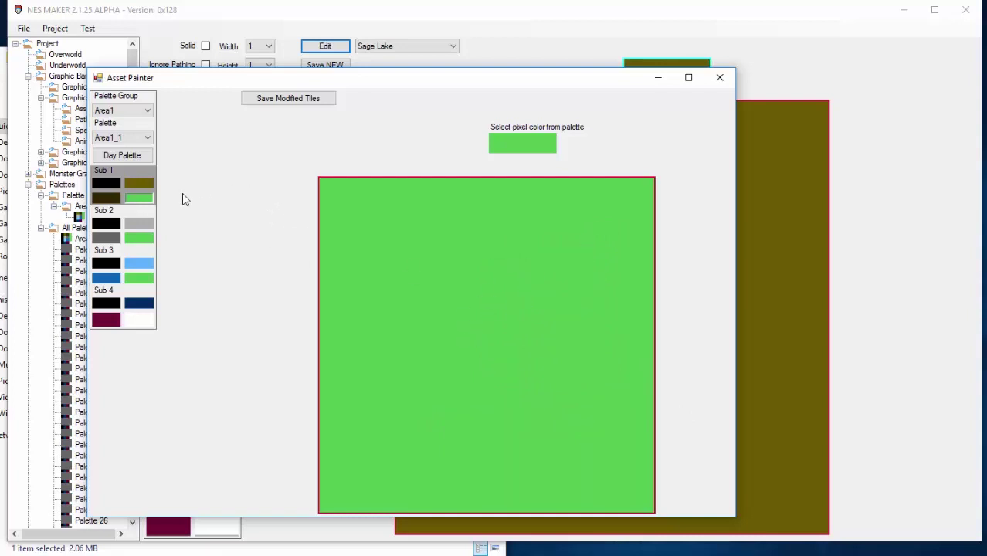
- Scatter black rock specks across the green tile, including a tall mark on the right
{"action": "left_click", "coordinate": [106, 184]}
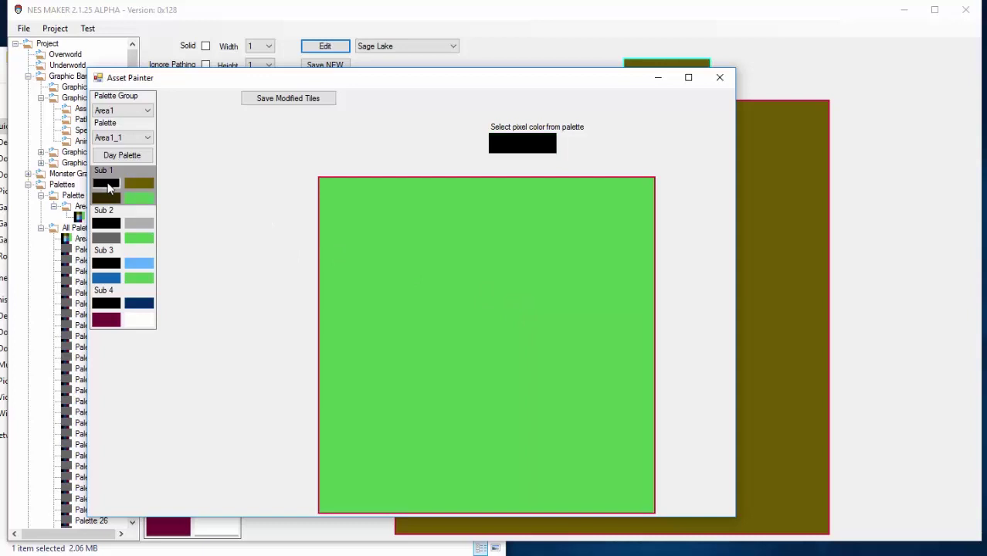
{"action": "left_click", "coordinate": [391, 250]}
{"action": "left_click_drag", "start_coordinate": [596, 318], "coordinate": [601, 338]}
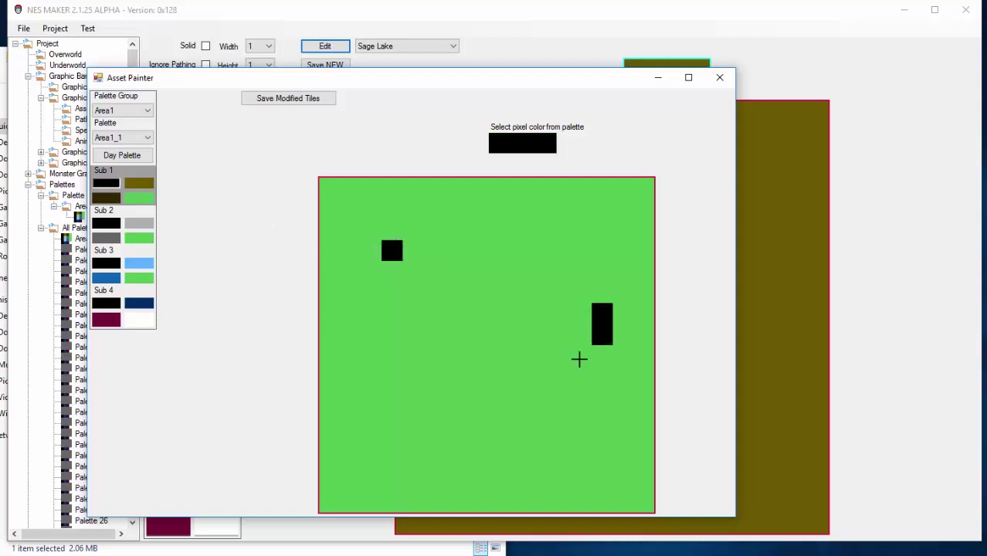
{"action": "left_click", "coordinate": [473, 420]}
{"action": "left_click", "coordinate": [473, 440]}
{"action": "left_click", "coordinate": [350, 481]}
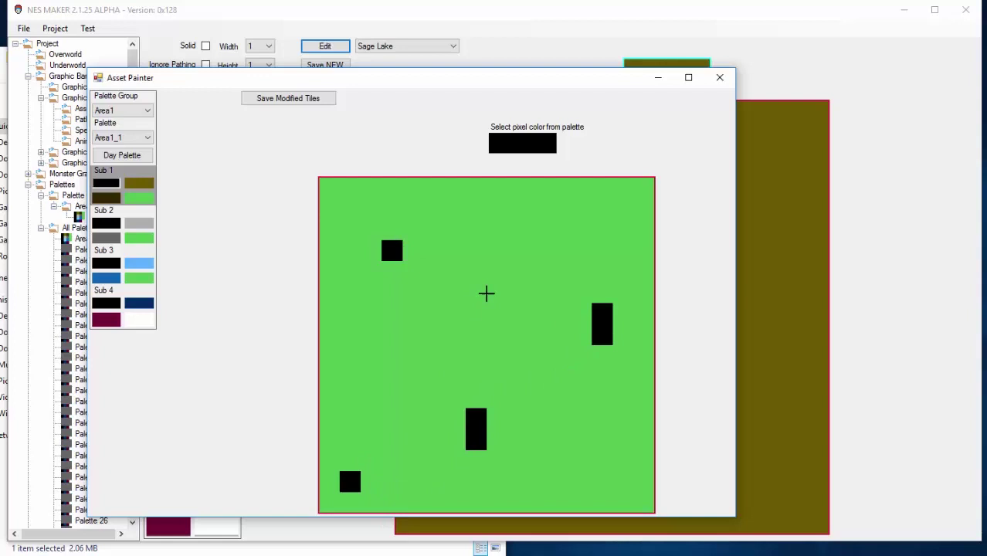
{"action": "left_click", "coordinate": [434, 292]}
{"action": "left_click", "coordinate": [622, 209]}
{"action": "left_click", "coordinate": [624, 482]}
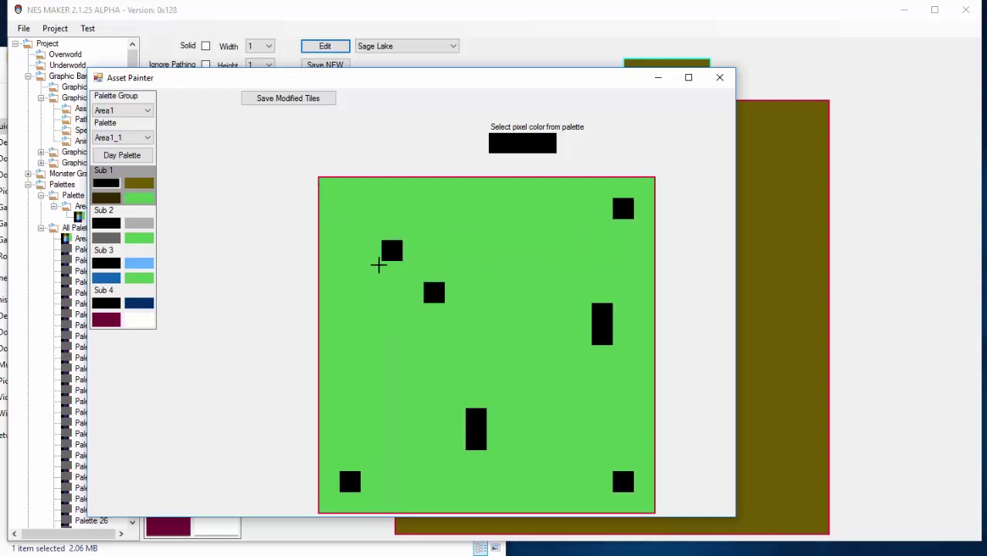
- Add two dark-brown and three olive specks, then save the modified tiles
{"action": "left_click", "coordinate": [119, 204]}
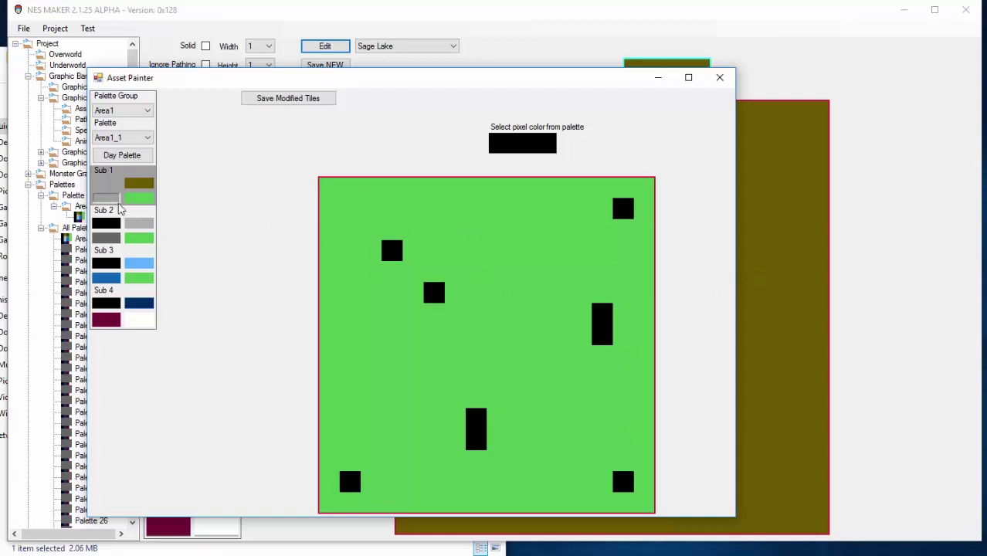
{"action": "left_click", "coordinate": [518, 377]}
{"action": "left_click", "coordinate": [350, 312]}
{"action": "left_click", "coordinate": [139, 183]}
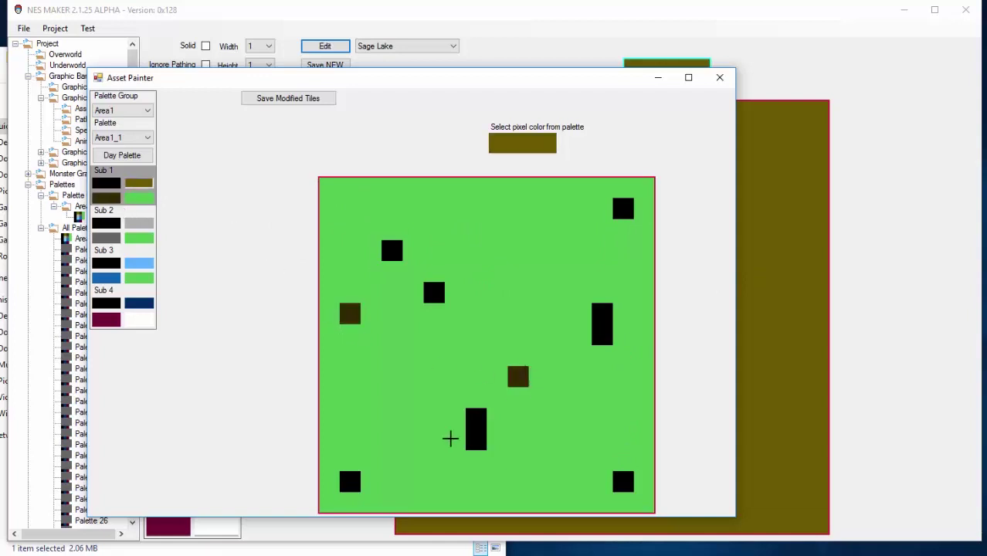
{"action": "left_click", "coordinate": [412, 440]}
{"action": "left_click", "coordinate": [495, 210]}
{"action": "left_click", "coordinate": [561, 461]}
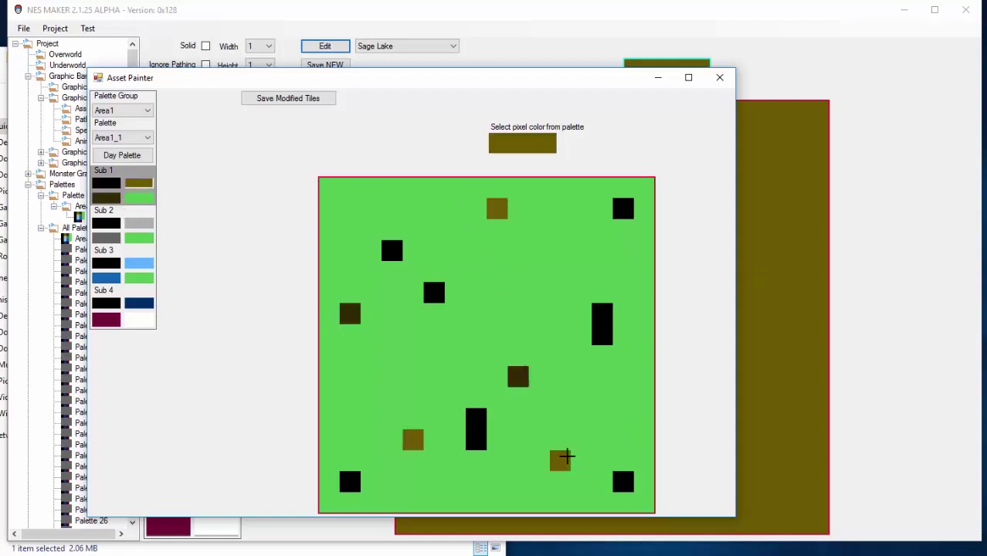
{"action": "left_click", "coordinate": [282, 99]}
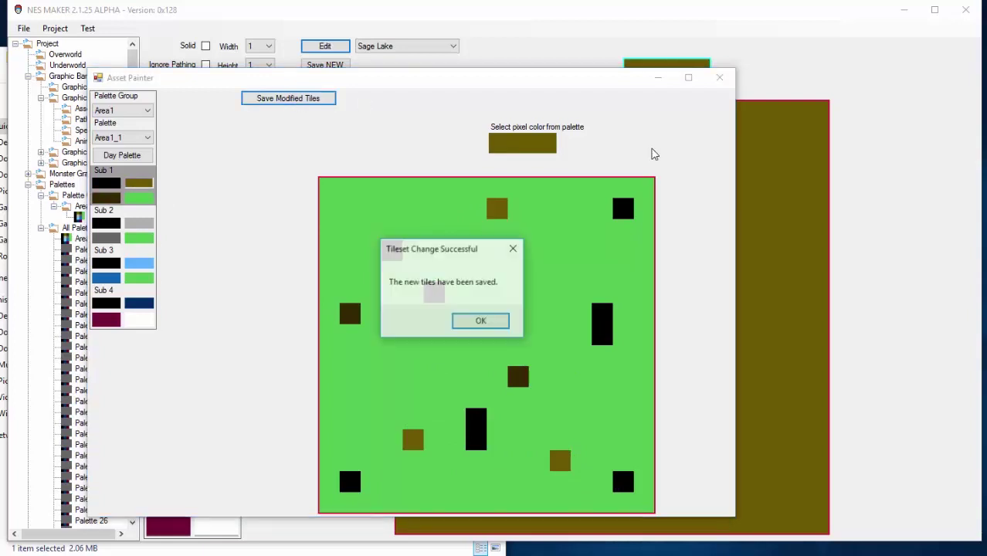
- Dismiss the save confirmation, close Asset Painter and reselect the painted top-left tile
{"action": "left_click", "coordinate": [498, 320]}
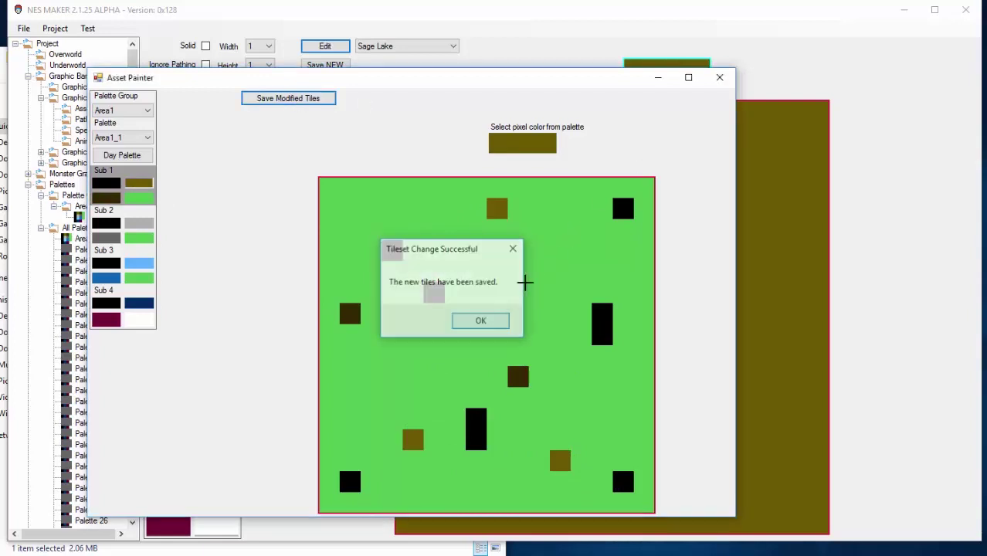
{"action": "left_click", "coordinate": [719, 78]}
{"action": "left_click", "coordinate": [639, 85]}
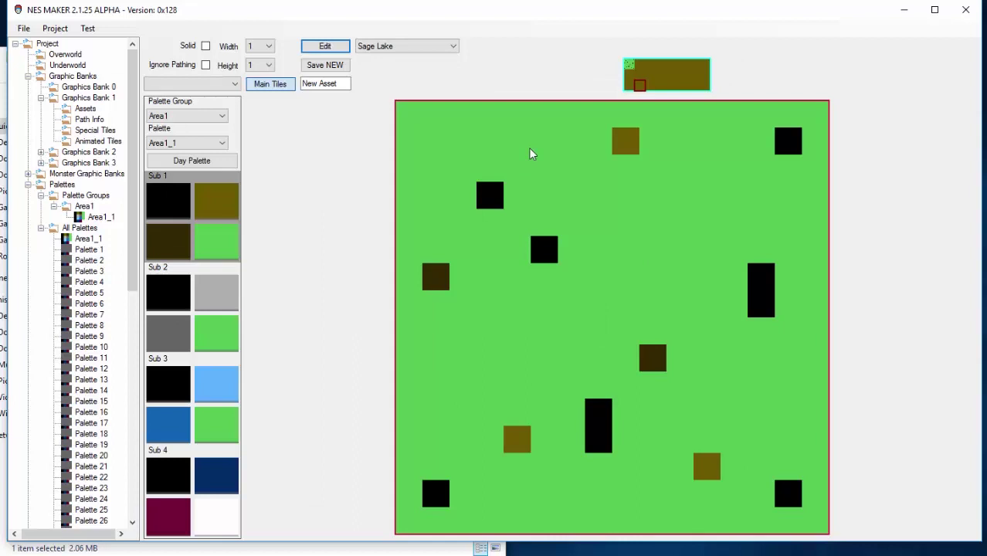
{"action": "left_click", "coordinate": [630, 65]}
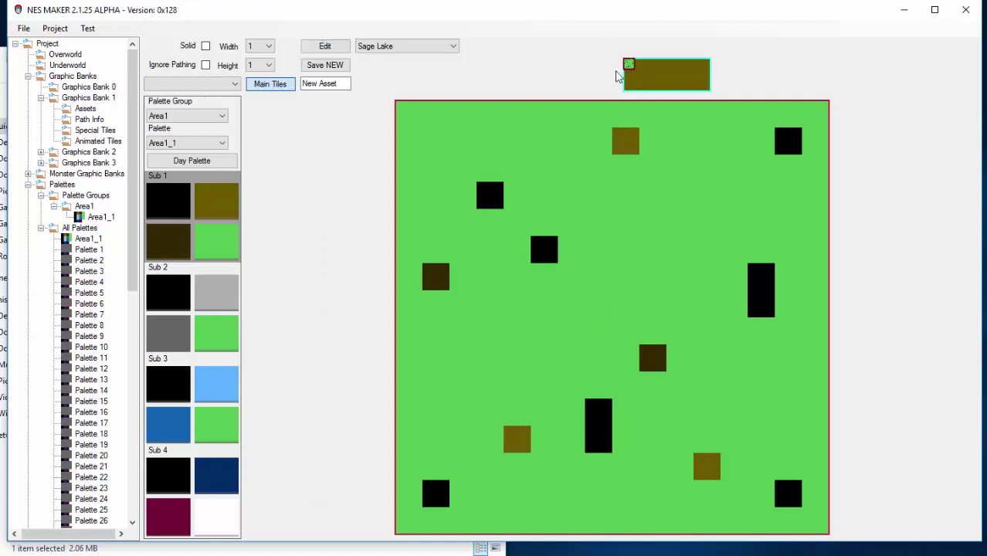
- Save the tile as a new Normal-type asset named grass and open it from Assets
{"action": "left_click", "coordinate": [228, 86]}
{"action": "left_click", "coordinate": [226, 96]}
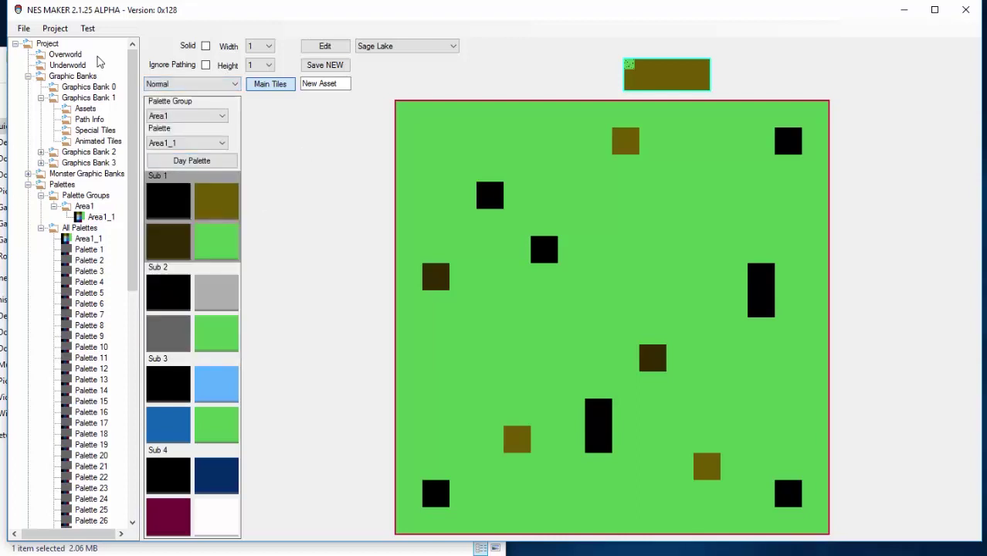
{"action": "left_click", "coordinate": [234, 87]}
{"action": "left_click", "coordinate": [219, 96]}
{"action": "left_click", "coordinate": [329, 84]}
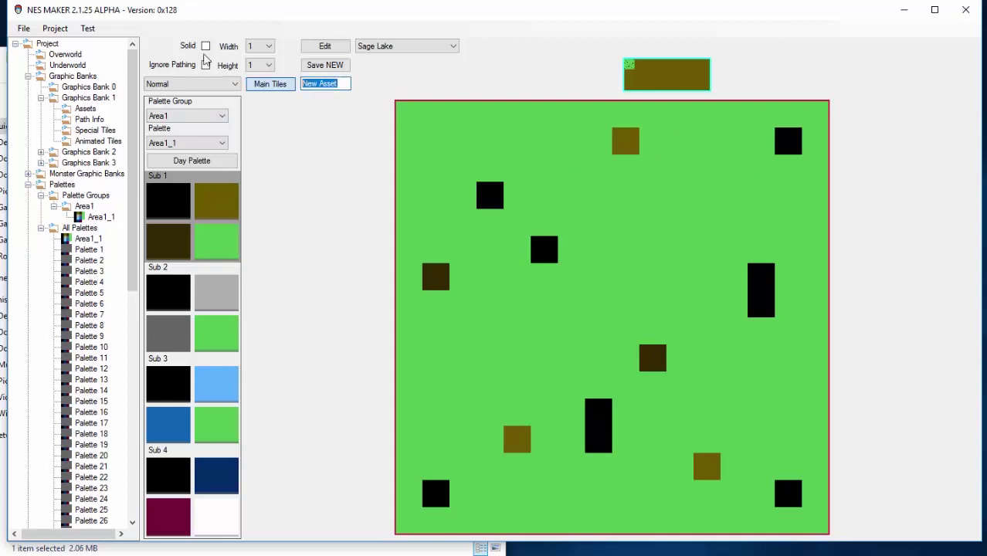
{"action": "type", "text": "grass"}
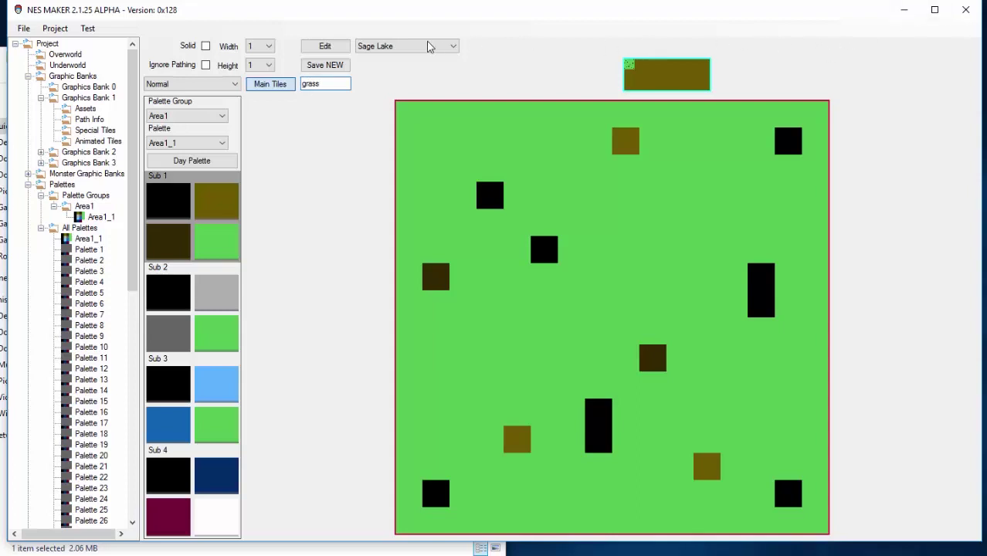
{"action": "left_click", "coordinate": [332, 67]}
{"action": "left_click", "coordinate": [54, 109]}
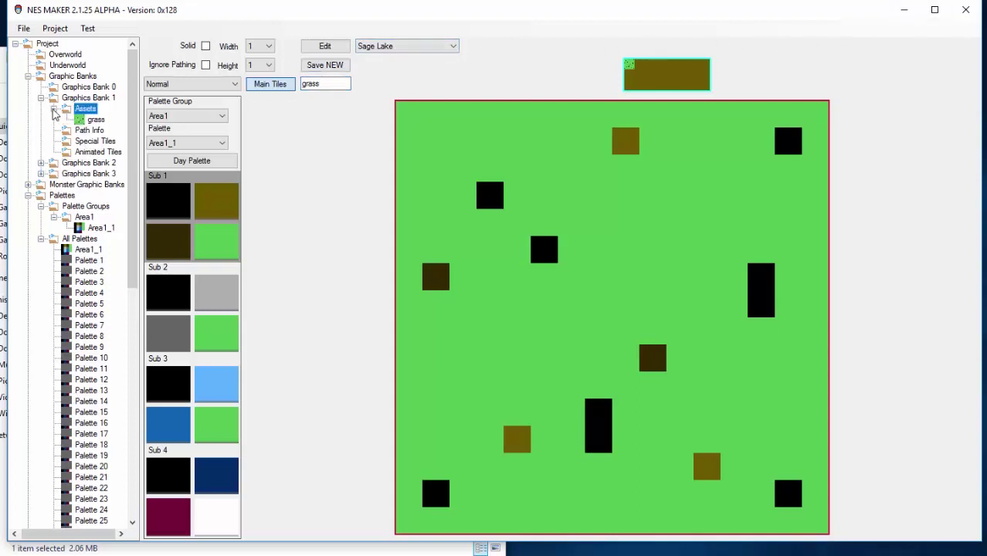
{"action": "left_click", "coordinate": [96, 120]}
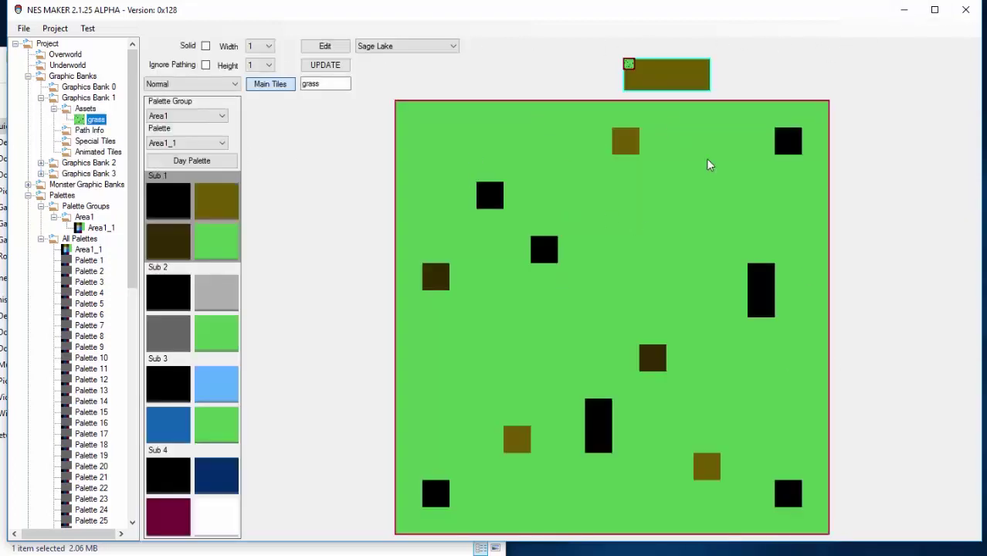
- Open a fresh Graphics Bank 1 tile in an enlarged Asset Painter and fill it bright green
{"action": "left_click", "coordinate": [83, 109]}
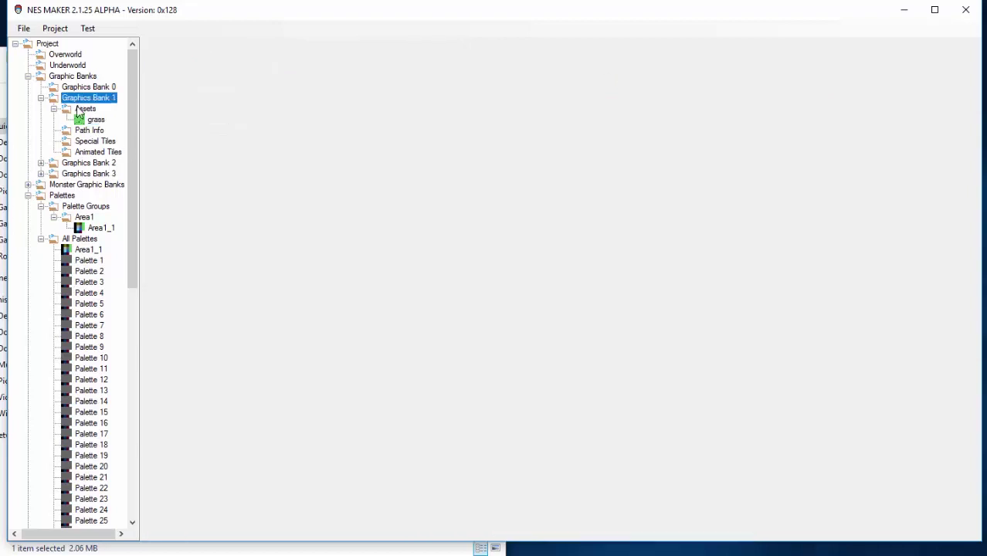
{"action": "left_click", "coordinate": [641, 70]}
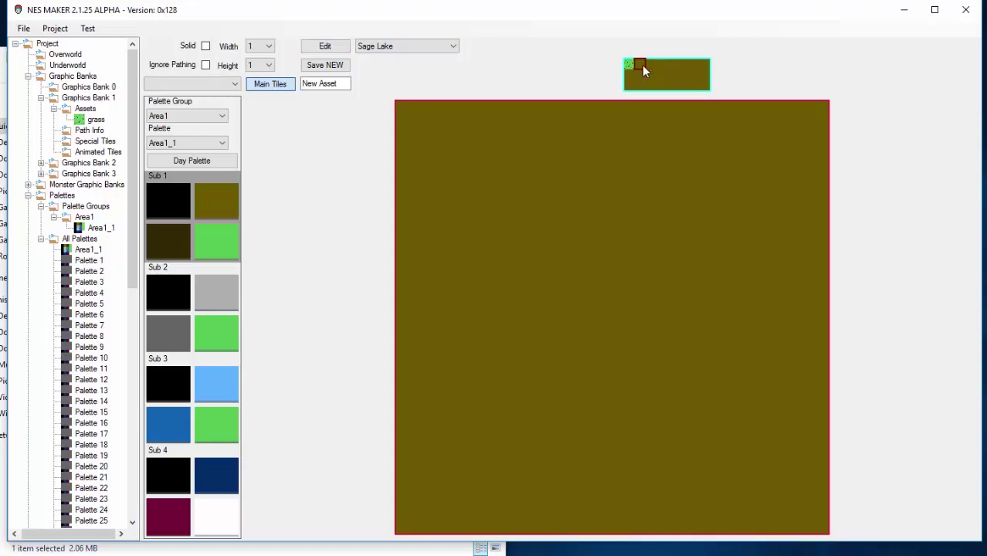
{"action": "left_click", "coordinate": [324, 46]}
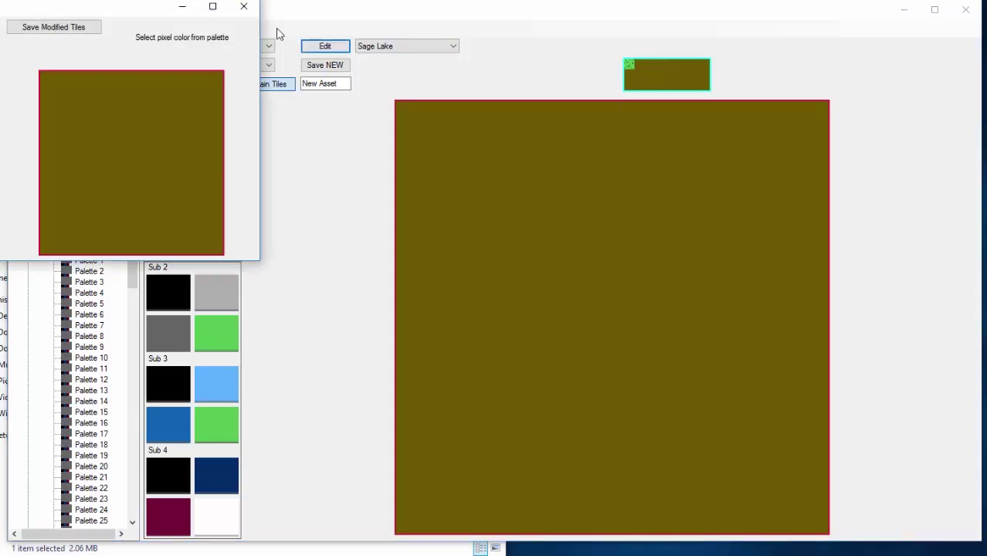
{"action": "left_click_drag", "start_coordinate": [123, 13], "coordinate": [234, 70]}
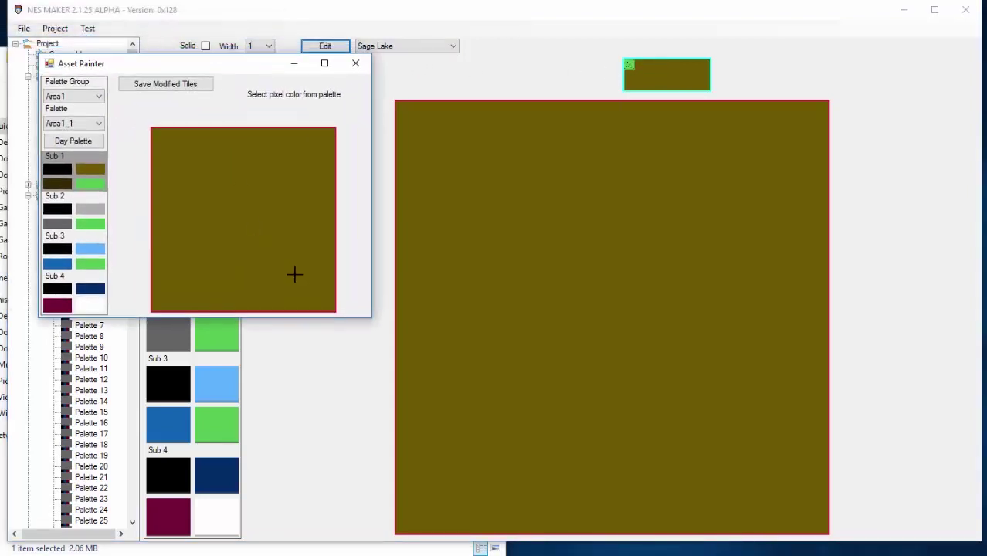
{"action": "left_click_drag", "start_coordinate": [365, 318], "coordinate": [677, 501]}
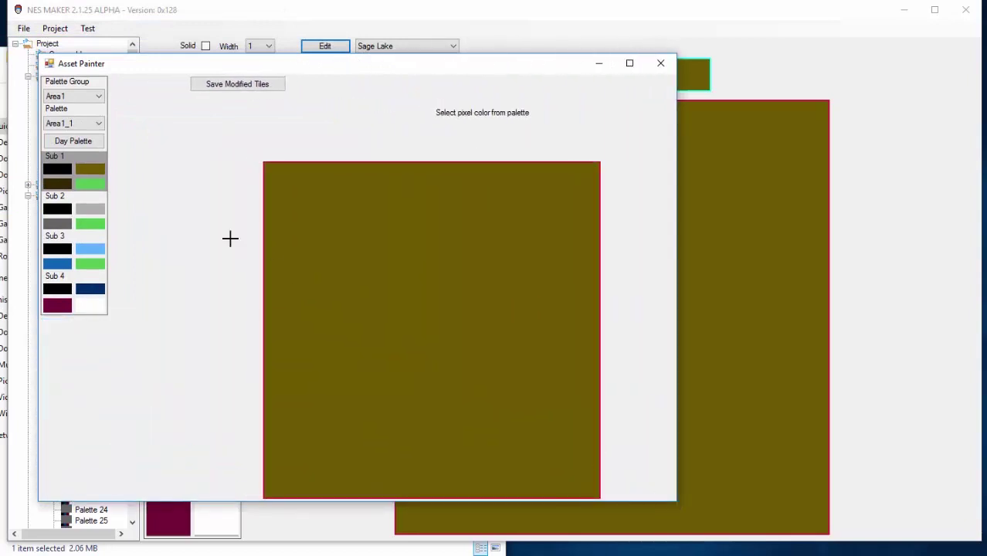
{"action": "left_click", "coordinate": [89, 186]}
{"action": "mouse_move", "coordinate": [358, 259]}
{"action": "left_mouse_down"}
{"action": "mouse_move", "coordinate": [457, 203]}
{"action": "mouse_move", "coordinate": [457, 224]}
{"action": "mouse_move", "coordinate": [276, 190]}
{"action": "mouse_move", "coordinate": [259, 171]}
{"action": "mouse_move", "coordinate": [378, 164]}
{"action": "mouse_move", "coordinate": [446, 195]}
{"action": "mouse_move", "coordinate": [516, 173]}
{"action": "mouse_move", "coordinate": [461, 183]}
{"action": "mouse_move", "coordinate": [386, 332]}
{"action": "mouse_move", "coordinate": [377, 319]}
{"action": "mouse_move", "coordinate": [570, 241]}
{"action": "mouse_move", "coordinate": [354, 289]}
{"action": "mouse_move", "coordinate": [295, 245]}
{"action": "mouse_move", "coordinate": [486, 219]}
{"action": "mouse_move", "coordinate": [302, 200]}
{"action": "mouse_move", "coordinate": [247, 433]}
{"action": "mouse_move", "coordinate": [274, 405]}
{"action": "mouse_move", "coordinate": [348, 490]}
{"action": "mouse_move", "coordinate": [563, 486]}
{"action": "mouse_move", "coordinate": [631, 470]}
{"action": "mouse_move", "coordinate": [512, 485]}
{"action": "mouse_move", "coordinate": [560, 448]}
{"action": "mouse_move", "coordinate": [488, 483]}
{"action": "mouse_move", "coordinate": [391, 483]}
{"action": "mouse_move", "coordinate": [318, 399]}
{"action": "mouse_move", "coordinate": [307, 284]}
{"action": "mouse_move", "coordinate": [319, 352]}
{"action": "mouse_move", "coordinate": [319, 245]}
{"action": "mouse_move", "coordinate": [298, 292]}
{"action": "mouse_move", "coordinate": [341, 301]}
{"action": "mouse_move", "coordinate": [264, 417]}
{"action": "mouse_move", "coordinate": [292, 376]}
{"action": "mouse_move", "coordinate": [425, 409]}
{"action": "mouse_move", "coordinate": [495, 388]}
{"action": "mouse_move", "coordinate": [540, 428]}
{"action": "mouse_move", "coordinate": [455, 396]}
{"action": "mouse_move", "coordinate": [312, 433]}
{"action": "mouse_move", "coordinate": [489, 450]}
{"action": "mouse_move", "coordinate": [422, 467]}
{"action": "mouse_move", "coordinate": [419, 441]}
{"action": "mouse_move", "coordinate": [394, 455]}
{"action": "mouse_move", "coordinate": [432, 478]}
{"action": "mouse_move", "coordinate": [554, 423]}
{"action": "mouse_move", "coordinate": [593, 226]}
{"action": "mouse_move", "coordinate": [580, 427]}
{"action": "mouse_move", "coordinate": [559, 197]}
{"action": "mouse_move", "coordinate": [510, 213]}
{"action": "mouse_move", "coordinate": [538, 207]}
{"action": "mouse_move", "coordinate": [539, 365]}
{"action": "mouse_move", "coordinate": [559, 361]}
{"action": "mouse_move", "coordinate": [577, 336]}
{"action": "mouse_move", "coordinate": [536, 257]}
{"action": "mouse_move", "coordinate": [520, 354]}
{"action": "mouse_move", "coordinate": [462, 433]}
{"action": "mouse_move", "coordinate": [495, 431]}
{"action": "mouse_move", "coordinate": [390, 472]}
{"action": "mouse_move", "coordinate": [502, 301]}
{"action": "mouse_move", "coordinate": [483, 301]}
{"action": "mouse_move", "coordinate": [411, 361]}
{"action": "mouse_move", "coordinate": [421, 314]}
{"action": "mouse_move", "coordinate": [398, 245]}
{"action": "mouse_move", "coordinate": [340, 364]}
{"action": "left_mouse_up"}
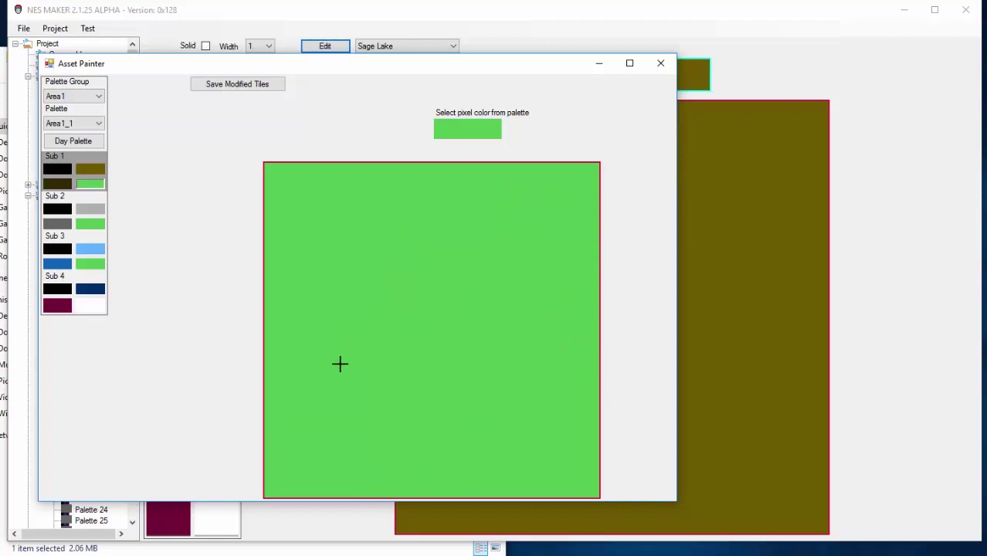
- Draw the rock's black top, left, right and bottom outline plus cracks from both sides
{"action": "left_click", "coordinate": [58, 168]}
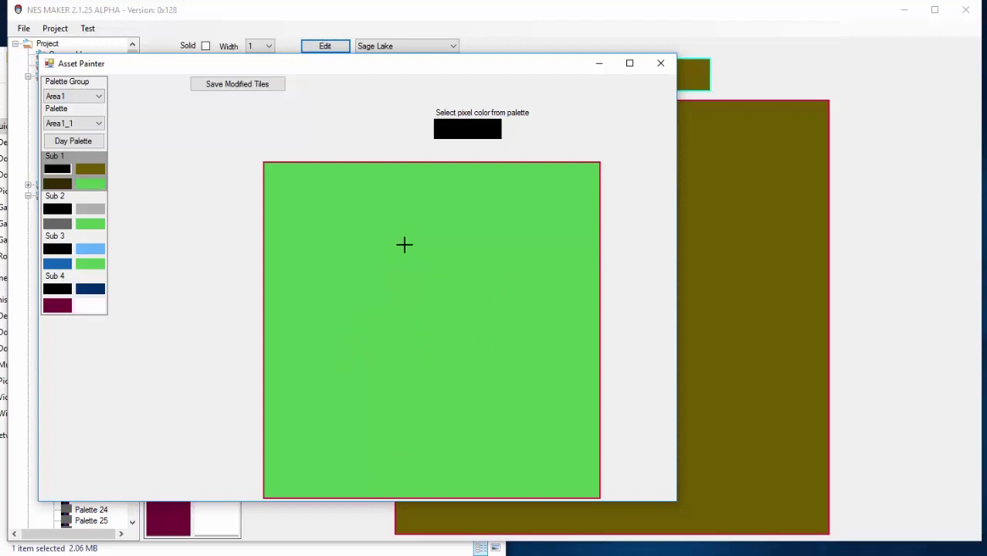
{"action": "mouse_move", "coordinate": [372, 180]}
{"action": "left_mouse_down"}
{"action": "mouse_move", "coordinate": [464, 179]}
{"action": "mouse_move", "coordinate": [497, 211]}
{"action": "mouse_move", "coordinate": [547, 226]}
{"action": "mouse_move", "coordinate": [544, 236]}
{"action": "mouse_move", "coordinate": [581, 255]}
{"action": "mouse_move", "coordinate": [572, 257]}
{"action": "mouse_move", "coordinate": [582, 267]}
{"action": "mouse_move", "coordinate": [581, 441]}
{"action": "mouse_move", "coordinate": [541, 484]}
{"action": "mouse_move", "coordinate": [423, 494]}
{"action": "mouse_move", "coordinate": [324, 479]}
{"action": "mouse_move", "coordinate": [281, 421]}
{"action": "left_mouse_up"}
{"action": "mouse_move", "coordinate": [278, 387]}
{"action": "left_mouse_down"}
{"action": "mouse_move", "coordinate": [276, 287]}
{"action": "mouse_move", "coordinate": [295, 240]}
{"action": "mouse_move", "coordinate": [360, 181]}
{"action": "left_mouse_up"}
{"action": "mouse_move", "coordinate": [545, 334]}
{"action": "left_mouse_down"}
{"action": "mouse_move", "coordinate": [517, 372]}
{"action": "mouse_move", "coordinate": [491, 367]}
{"action": "left_mouse_up"}
{"action": "mouse_move", "coordinate": [315, 270]}
{"action": "left_mouse_down"}
{"action": "mouse_move", "coordinate": [337, 257]}
{"action": "mouse_move", "coordinate": [358, 286]}
{"action": "mouse_move", "coordinate": [360, 312]}
{"action": "left_mouse_up"}
{"action": "mouse_move", "coordinate": [347, 464]}
{"action": "left_mouse_down"}
{"action": "mouse_move", "coordinate": [390, 471]}
{"action": "mouse_move", "coordinate": [431, 446]}
{"action": "mouse_move", "coordinate": [442, 425]}
{"action": "left_mouse_up"}
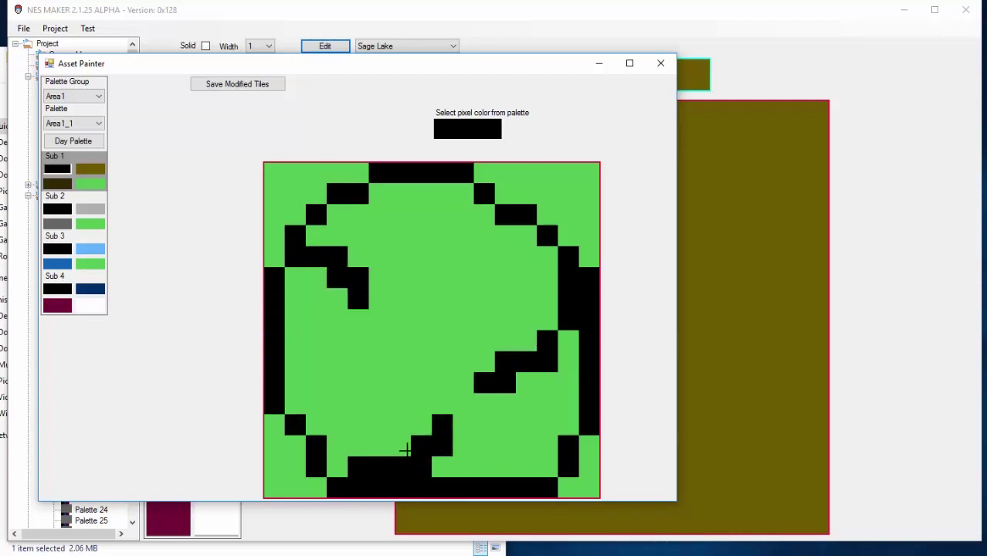
{"action": "left_click_drag", "start_coordinate": [441, 467], "coordinate": [463, 467]}
{"action": "mouse_move", "coordinate": [525, 467]}
{"action": "left_mouse_down"}
{"action": "mouse_move", "coordinate": [549, 466]}
{"action": "mouse_move", "coordinate": [483, 467]}
{"action": "left_mouse_up"}
{"action": "left_click", "coordinate": [547, 445]}
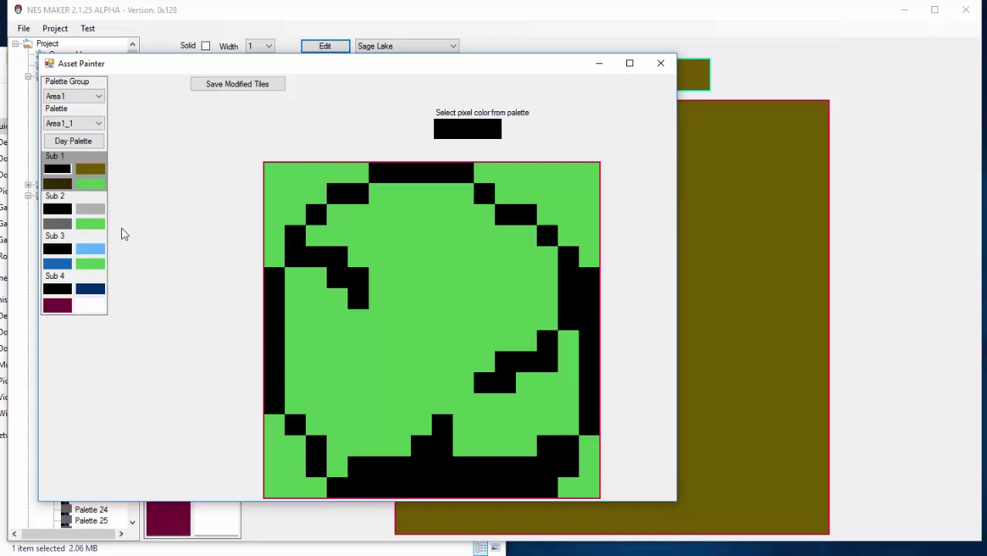
- Switch to the grey sub-palette, shade the rock's lower and crack areas dark grey, body light grey
{"action": "left_click", "coordinate": [70, 224]}
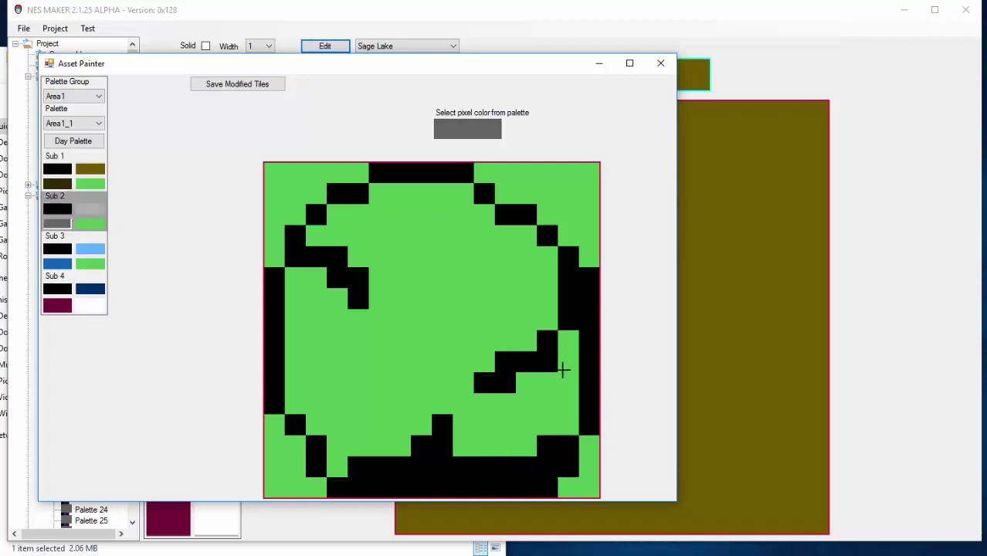
{"action": "mouse_move", "coordinate": [563, 371]}
{"action": "left_mouse_down"}
{"action": "mouse_move", "coordinate": [501, 407]}
{"action": "mouse_move", "coordinate": [474, 406]}
{"action": "mouse_move", "coordinate": [484, 428]}
{"action": "mouse_move", "coordinate": [567, 406]}
{"action": "mouse_move", "coordinate": [521, 446]}
{"action": "left_mouse_up"}
{"action": "mouse_move", "coordinate": [390, 446]}
{"action": "left_mouse_down"}
{"action": "mouse_move", "coordinate": [343, 440]}
{"action": "mouse_move", "coordinate": [332, 460]}
{"action": "mouse_move", "coordinate": [333, 417]}
{"action": "mouse_move", "coordinate": [316, 416]}
{"action": "mouse_move", "coordinate": [316, 426]}
{"action": "mouse_move", "coordinate": [295, 382]}
{"action": "left_mouse_up"}
{"action": "mouse_move", "coordinate": [360, 318]}
{"action": "left_mouse_down"}
{"action": "mouse_move", "coordinate": [307, 288]}
{"action": "mouse_move", "coordinate": [302, 272]}
{"action": "mouse_move", "coordinate": [296, 340]}
{"action": "mouse_move", "coordinate": [312, 345]}
{"action": "mouse_move", "coordinate": [292, 361]}
{"action": "mouse_move", "coordinate": [337, 390]}
{"action": "mouse_move", "coordinate": [405, 400]}
{"action": "mouse_move", "coordinate": [333, 379]}
{"action": "mouse_move", "coordinate": [325, 363]}
{"action": "mouse_move", "coordinate": [380, 363]}
{"action": "mouse_move", "coordinate": [382, 423]}
{"action": "mouse_move", "coordinate": [365, 399]}
{"action": "mouse_move", "coordinate": [366, 358]}
{"action": "mouse_move", "coordinate": [405, 452]}
{"action": "mouse_move", "coordinate": [431, 387]}
{"action": "mouse_move", "coordinate": [472, 432]}
{"action": "mouse_move", "coordinate": [487, 434]}
{"action": "mouse_move", "coordinate": [468, 439]}
{"action": "mouse_move", "coordinate": [473, 363]}
{"action": "mouse_move", "coordinate": [532, 302]}
{"action": "mouse_move", "coordinate": [539, 266]}
{"action": "mouse_move", "coordinate": [547, 286]}
{"action": "mouse_move", "coordinate": [517, 345]}
{"action": "mouse_move", "coordinate": [461, 313]}
{"action": "mouse_move", "coordinate": [421, 333]}
{"action": "mouse_move", "coordinate": [400, 361]}
{"action": "mouse_move", "coordinate": [396, 285]}
{"action": "mouse_move", "coordinate": [385, 320]}
{"action": "mouse_move", "coordinate": [379, 264]}
{"action": "mouse_move", "coordinate": [351, 237]}
{"action": "mouse_move", "coordinate": [322, 232]}
{"action": "mouse_move", "coordinate": [354, 218]}
{"action": "mouse_move", "coordinate": [381, 231]}
{"action": "mouse_move", "coordinate": [387, 198]}
{"action": "mouse_move", "coordinate": [461, 203]}
{"action": "mouse_move", "coordinate": [410, 241]}
{"action": "mouse_move", "coordinate": [409, 230]}
{"action": "mouse_move", "coordinate": [453, 273]}
{"action": "mouse_move", "coordinate": [462, 244]}
{"action": "mouse_move", "coordinate": [407, 232]}
{"action": "mouse_move", "coordinate": [414, 226]}
{"action": "mouse_move", "coordinate": [436, 308]}
{"action": "mouse_move", "coordinate": [418, 311]}
{"action": "mouse_move", "coordinate": [473, 245]}
{"action": "mouse_move", "coordinate": [482, 217]}
{"action": "mouse_move", "coordinate": [492, 240]}
{"action": "mouse_move", "coordinate": [521, 238]}
{"action": "mouse_move", "coordinate": [485, 316]}
{"action": "mouse_move", "coordinate": [463, 282]}
{"action": "mouse_move", "coordinate": [512, 281]}
{"action": "mouse_move", "coordinate": [491, 296]}
{"action": "mouse_move", "coordinate": [280, 260]}
{"action": "left_mouse_up"}
{"action": "left_click", "coordinate": [90, 209]}
- Add dark grey speckles across the rock's top and lower body, then save the tiles
{"action": "left_click", "coordinate": [57, 224]}
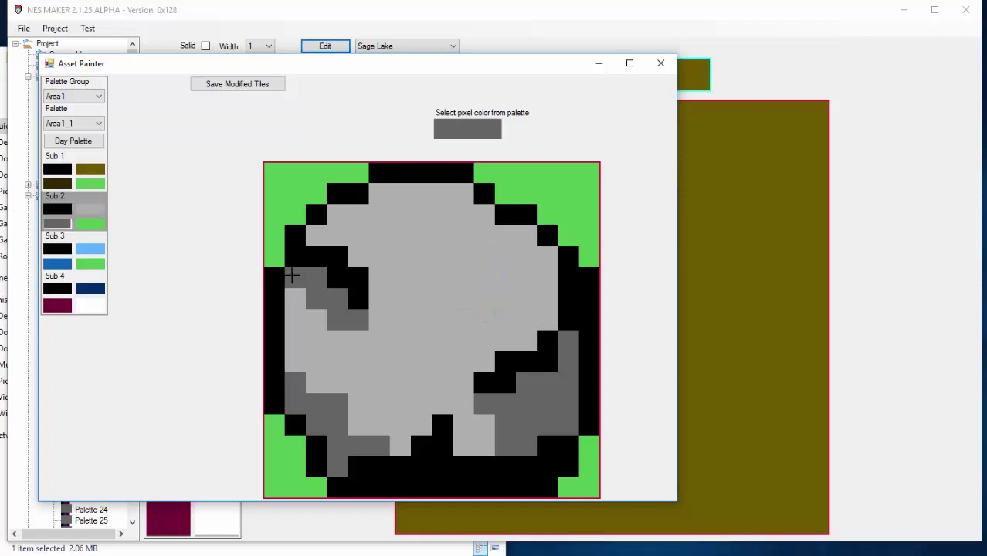
{"action": "left_click_drag", "start_coordinate": [462, 254], "coordinate": [462, 277]}
{"action": "left_click", "coordinate": [506, 298]}
{"action": "left_click", "coordinate": [422, 217]}
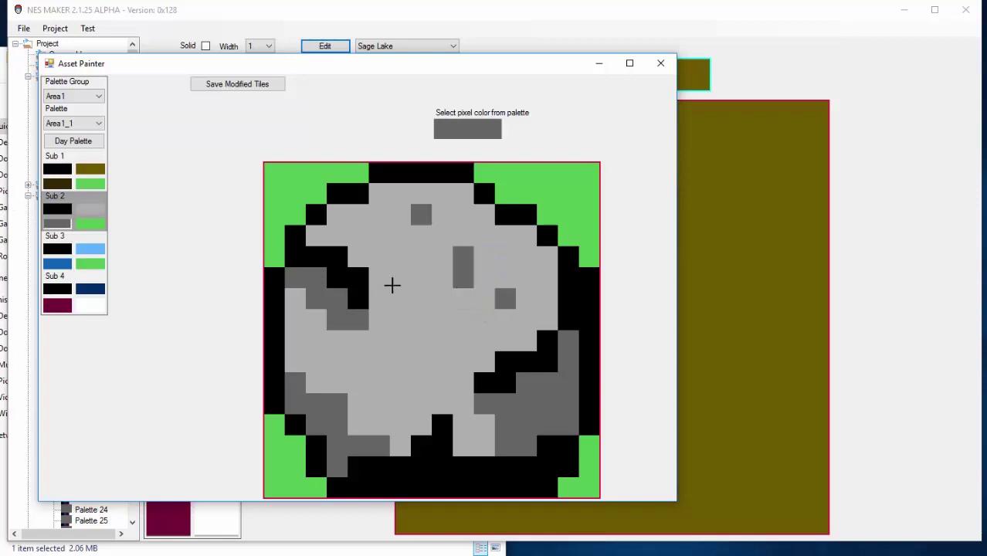
{"action": "left_click_drag", "start_coordinate": [401, 340], "coordinate": [401, 363]}
{"action": "left_click", "coordinate": [380, 383]}
{"action": "left_click", "coordinate": [421, 383]}
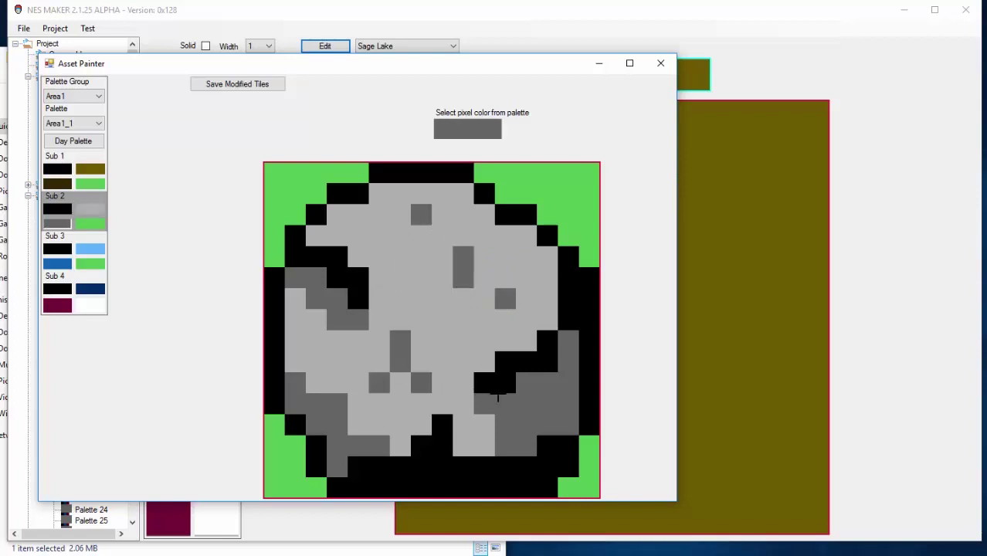
{"action": "mouse_move", "coordinate": [373, 232]}
{"action": "left_mouse_down"}
{"action": "mouse_move", "coordinate": [357, 234]}
{"action": "mouse_move", "coordinate": [386, 258]}
{"action": "left_mouse_up"}
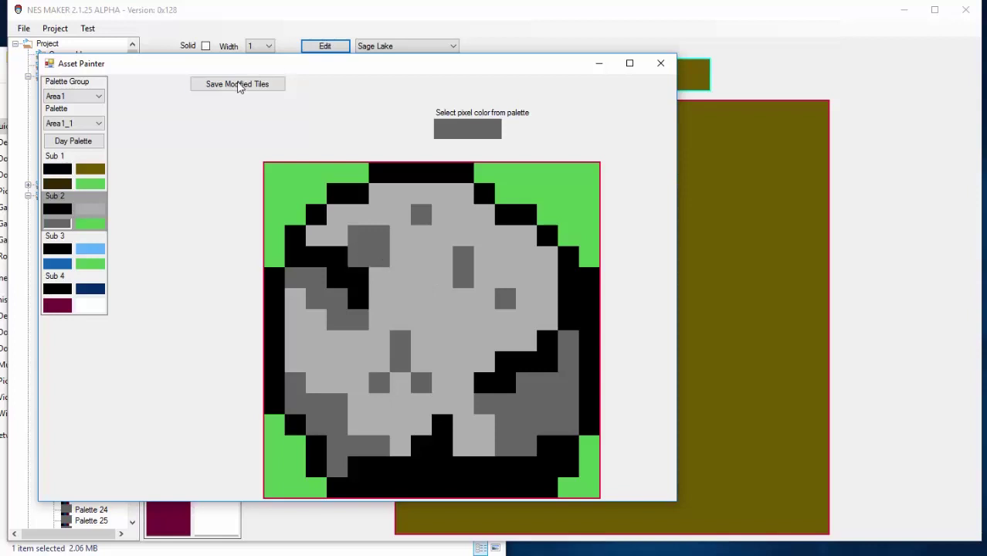
{"action": "left_click", "coordinate": [251, 91]}
- Close Asset Painter, mark the rock tile Solid and save it as new asset brown_rock
{"action": "left_click", "coordinate": [500, 321]}
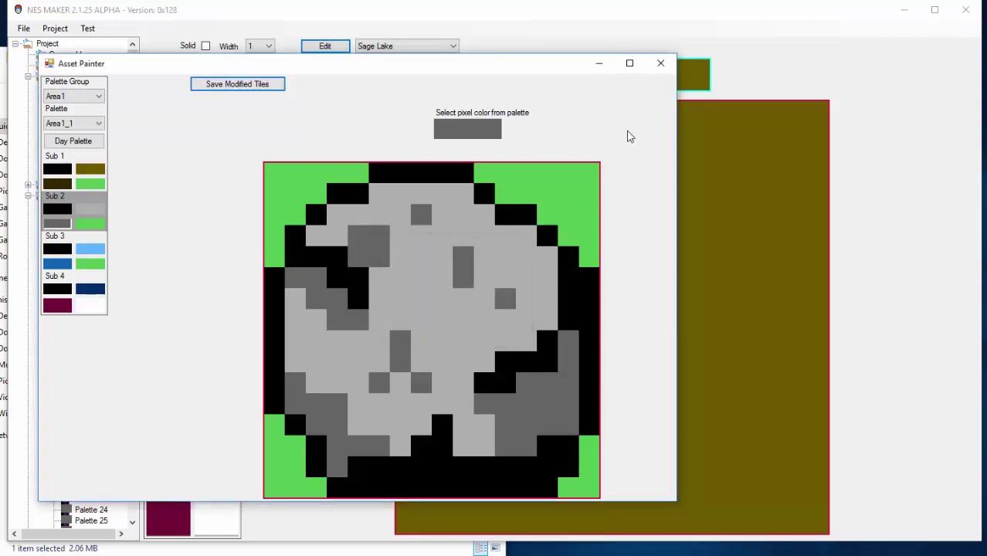
{"action": "left_click", "coordinate": [660, 63]}
{"action": "left_click", "coordinate": [636, 66]}
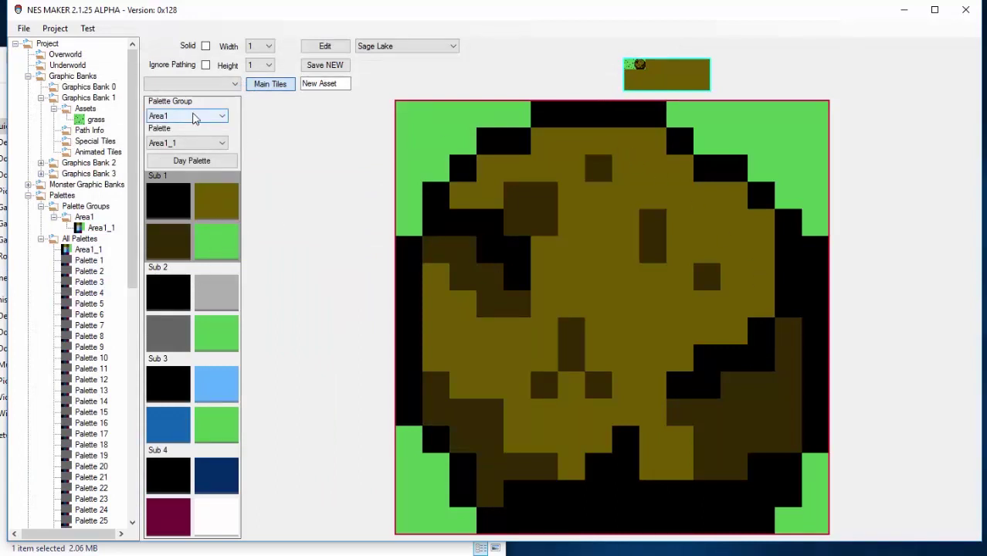
{"action": "left_click", "coordinate": [205, 47]}
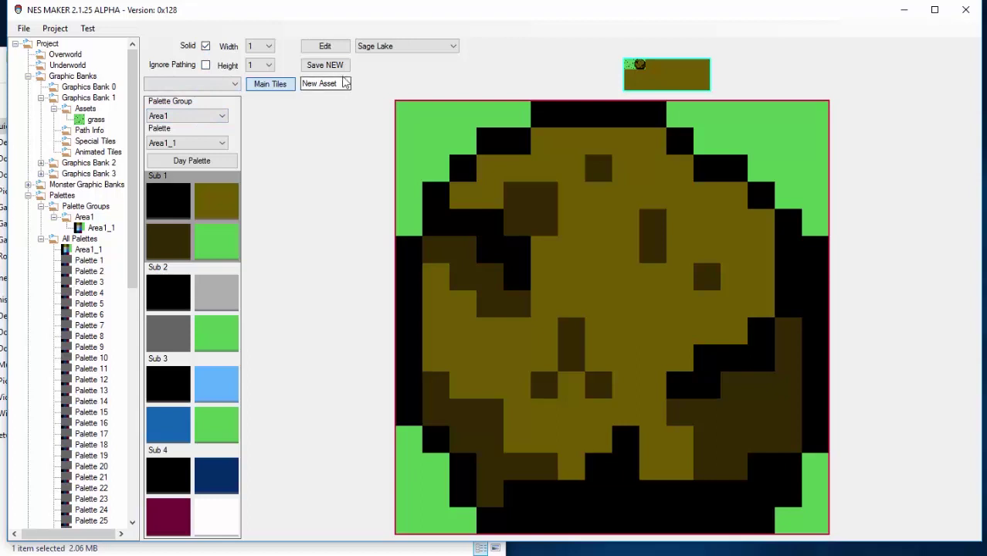
{"action": "left_click_drag", "start_coordinate": [346, 83], "coordinate": [301, 83]}
{"action": "type", "text": "brown"}
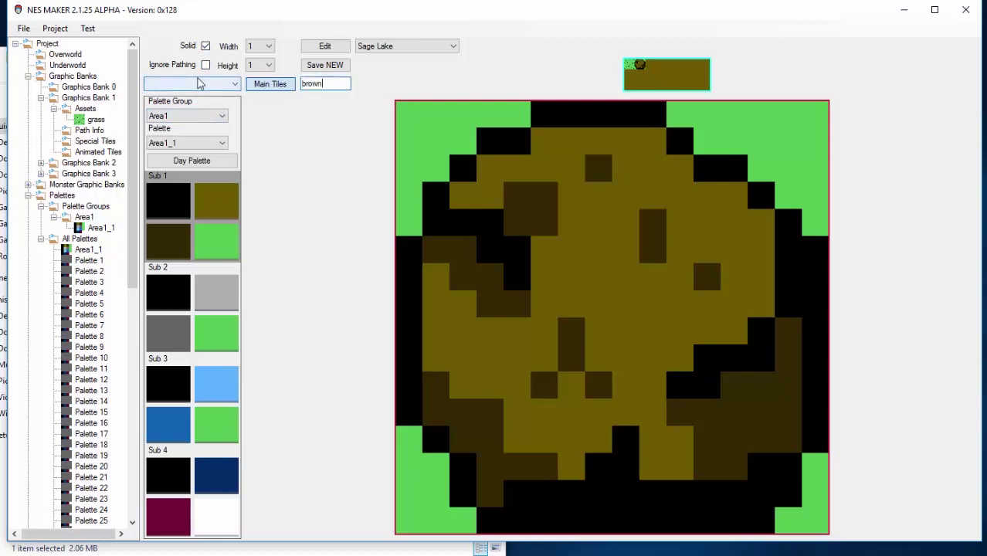
{"action": "type", "text": "_rock"}
{"action": "left_click", "coordinate": [325, 65]}
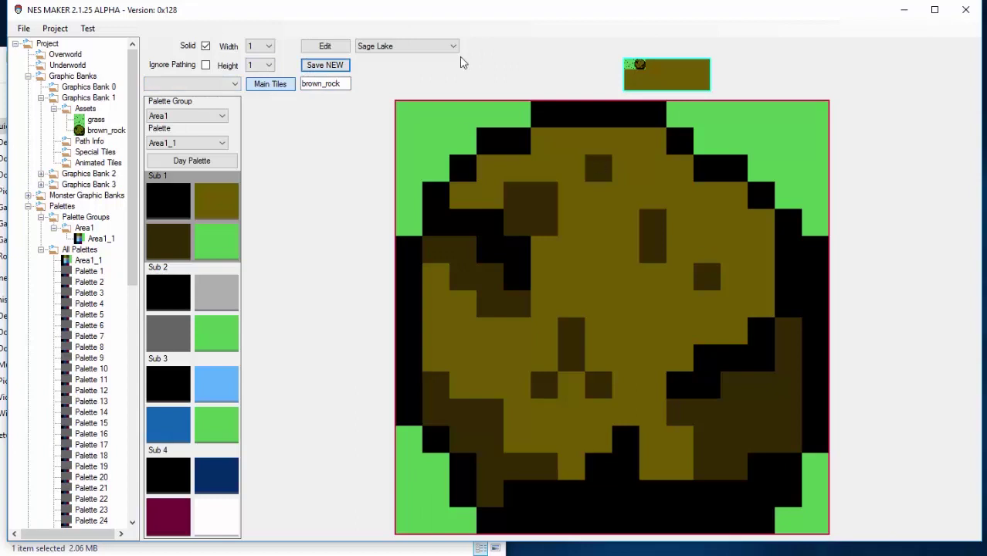
- Recolour the rock with the grey Sub 2 palette and save it as new asset gray_rock
{"action": "left_click", "coordinate": [177, 301]}
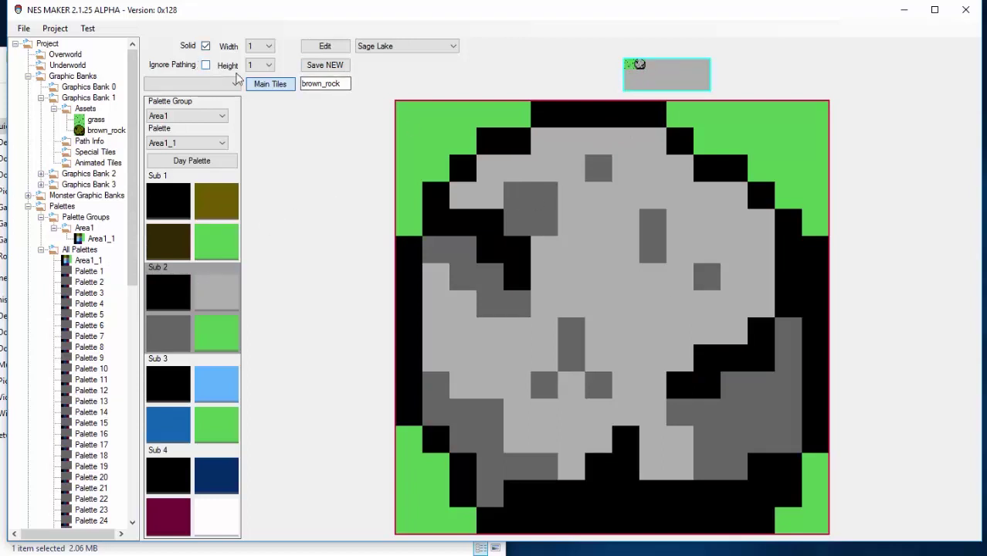
{"action": "left_click_drag", "start_coordinate": [321, 84], "coordinate": [282, 87]}
{"action": "type", "text": "gray"}
{"action": "left_click", "coordinate": [325, 65]}
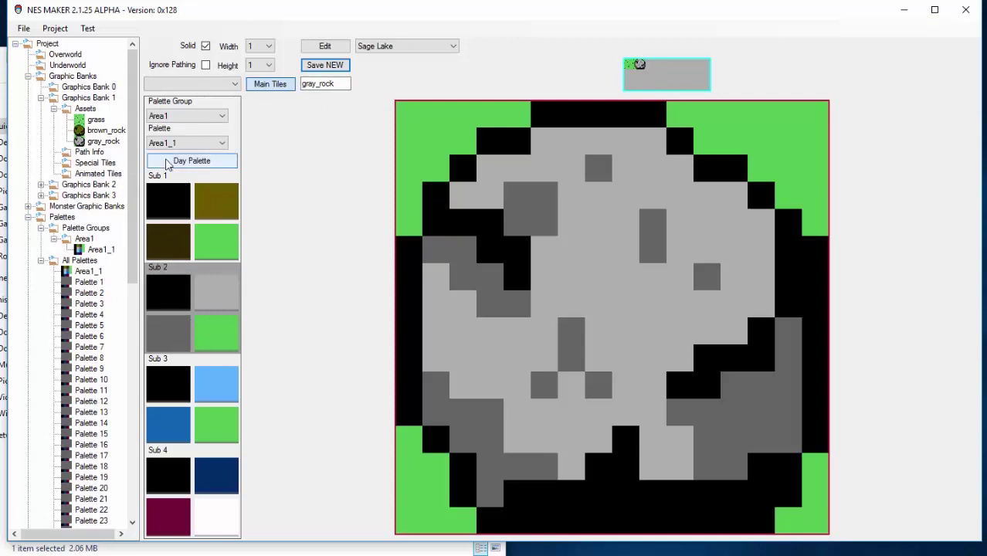
- Open the player's starting screen from the Overworld map for editing
{"action": "left_click", "coordinate": [67, 54]}
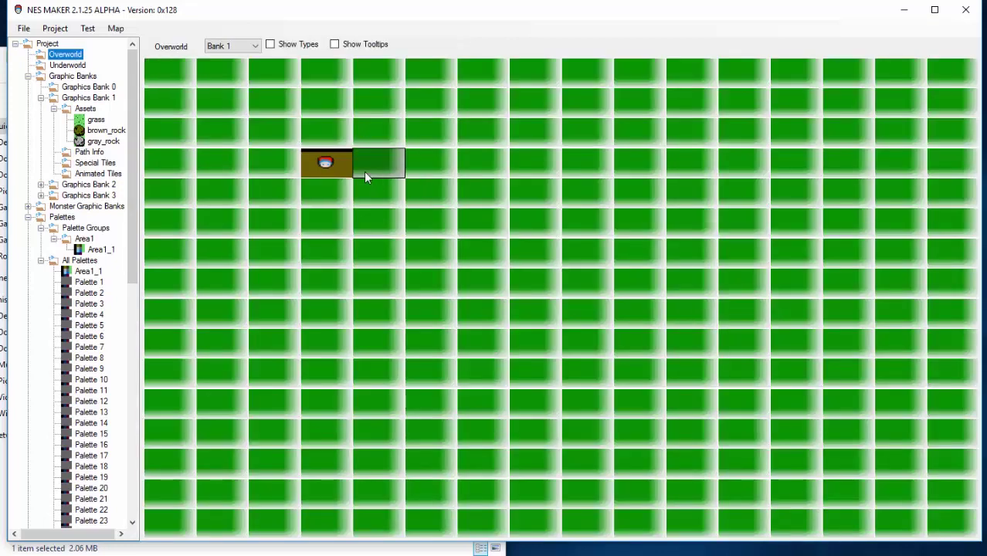
{"action": "double_click", "coordinate": [340, 163]}
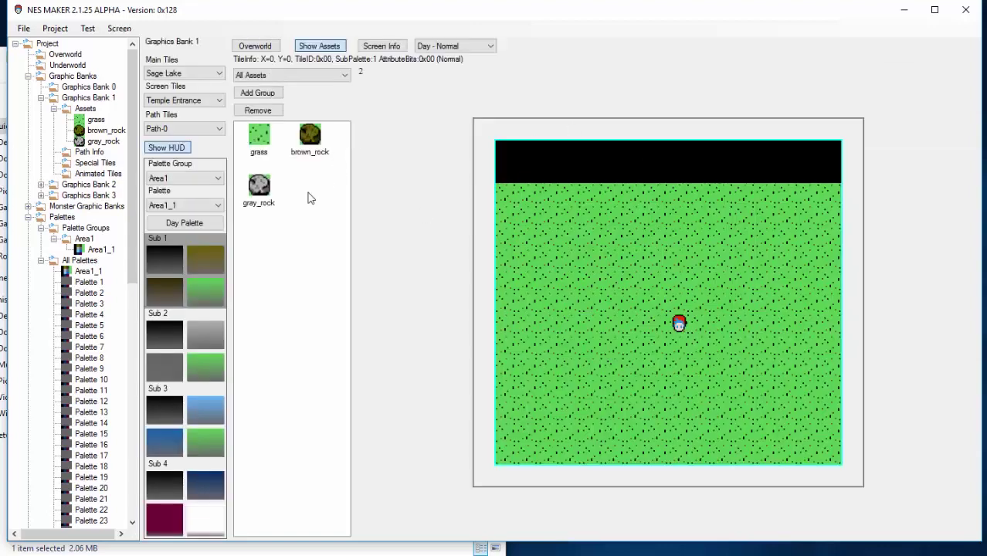
{"action": "left_click", "coordinate": [263, 139]}
{"action": "left_click", "coordinate": [85, 109]}
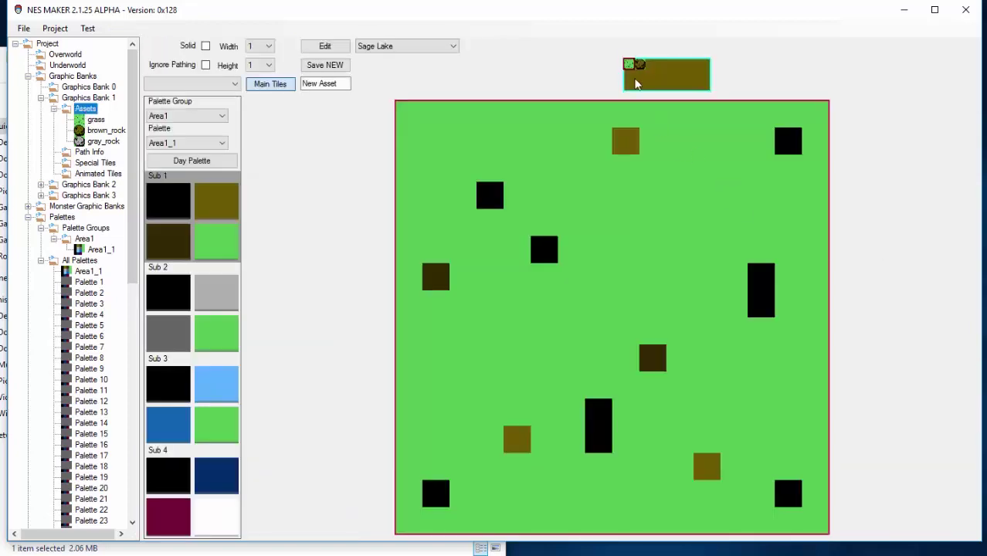
{"action": "left_click", "coordinate": [65, 54]}
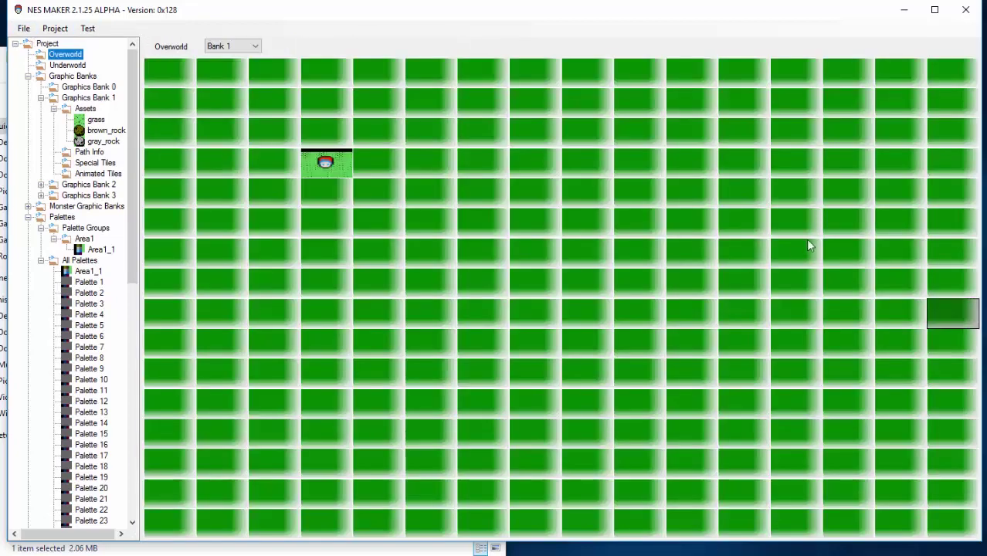
{"action": "double_click", "coordinate": [313, 164]}
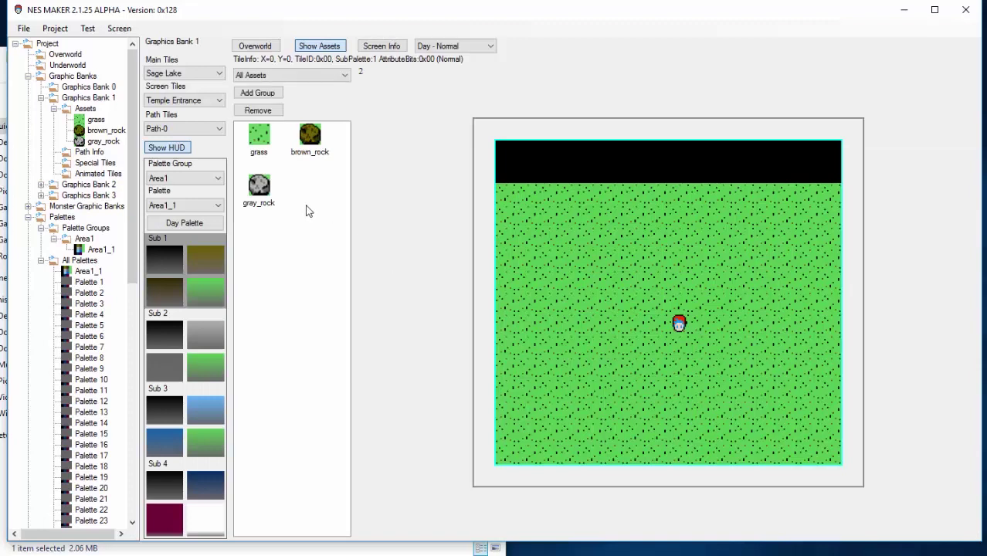
- Place an L-shaped cluster of gray_rock assets left of the player
{"action": "left_click", "coordinate": [261, 188]}
{"action": "left_click", "coordinate": [614, 325]}
{"action": "left_click", "coordinate": [593, 325]}
{"action": "left_click", "coordinate": [570, 324]}
{"action": "left_click", "coordinate": [593, 346]}
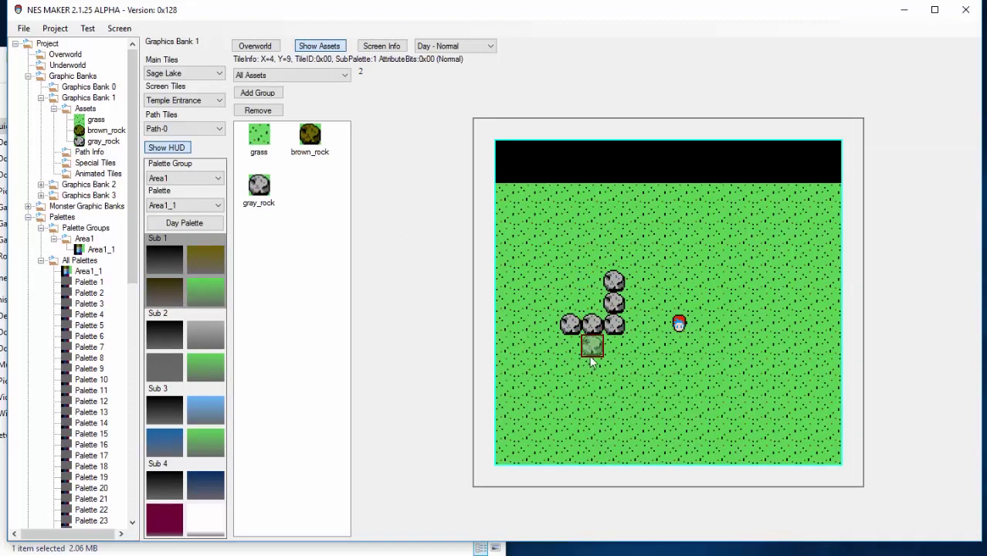
{"action": "left_click", "coordinate": [592, 368]}
- Place brown_rock groups along the top, lower right and right edge of the screen
{"action": "left_click", "coordinate": [310, 138]}
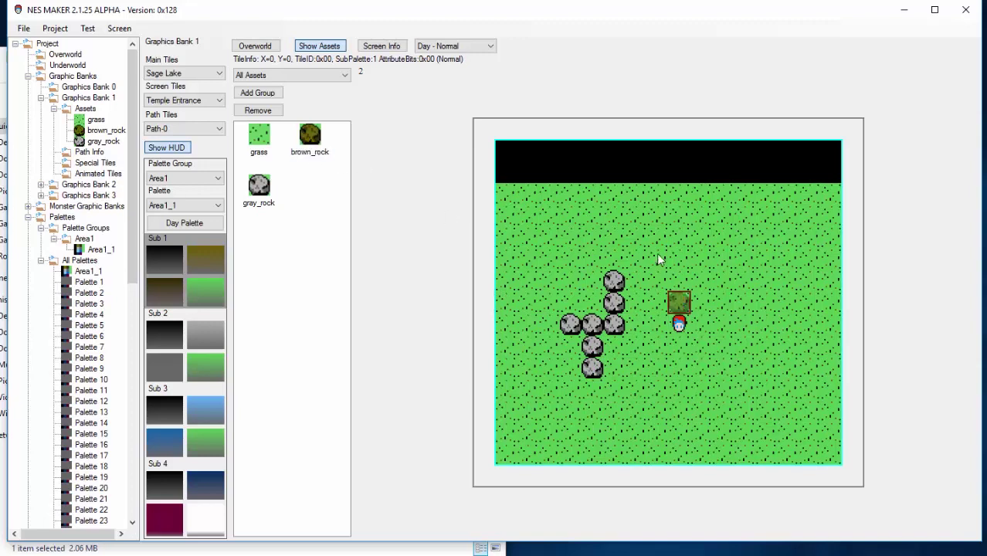
{"action": "left_click", "coordinate": [683, 239]}
{"action": "left_click", "coordinate": [701, 238]}
{"action": "left_click", "coordinate": [723, 238]}
{"action": "left_click", "coordinate": [740, 392]}
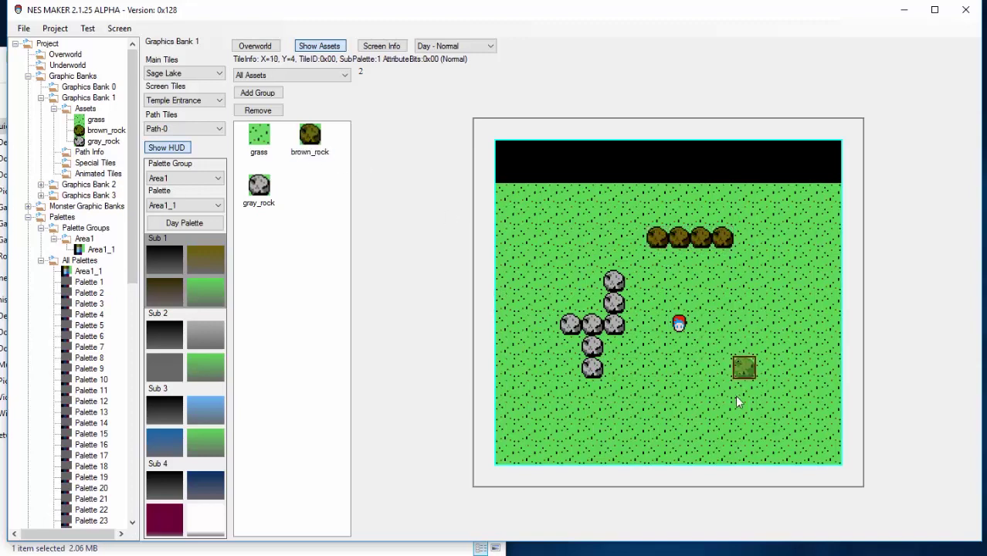
{"action": "left_click", "coordinate": [722, 393]}
{"action": "left_click", "coordinate": [703, 409]}
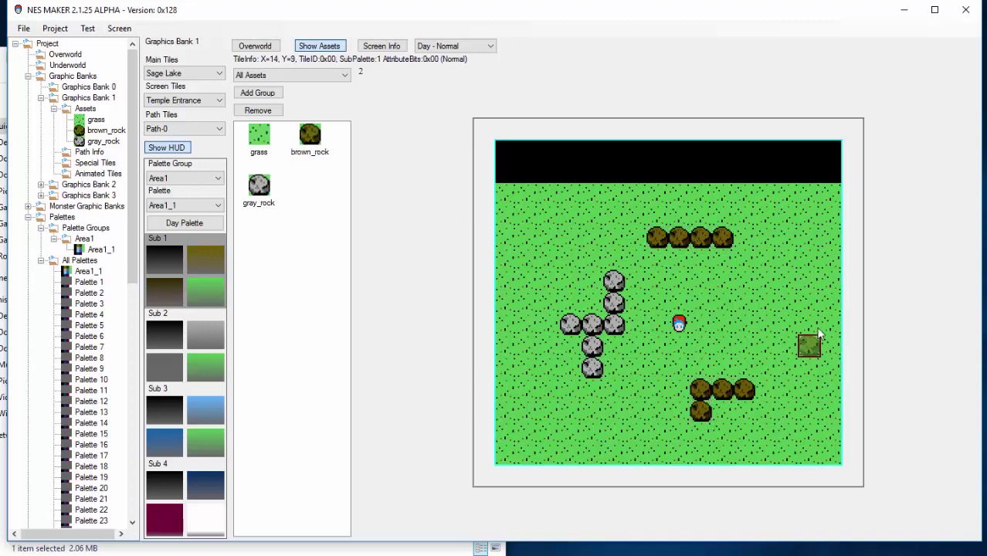
{"action": "left_click", "coordinate": [809, 345]}
{"action": "left_click", "coordinate": [807, 305]}
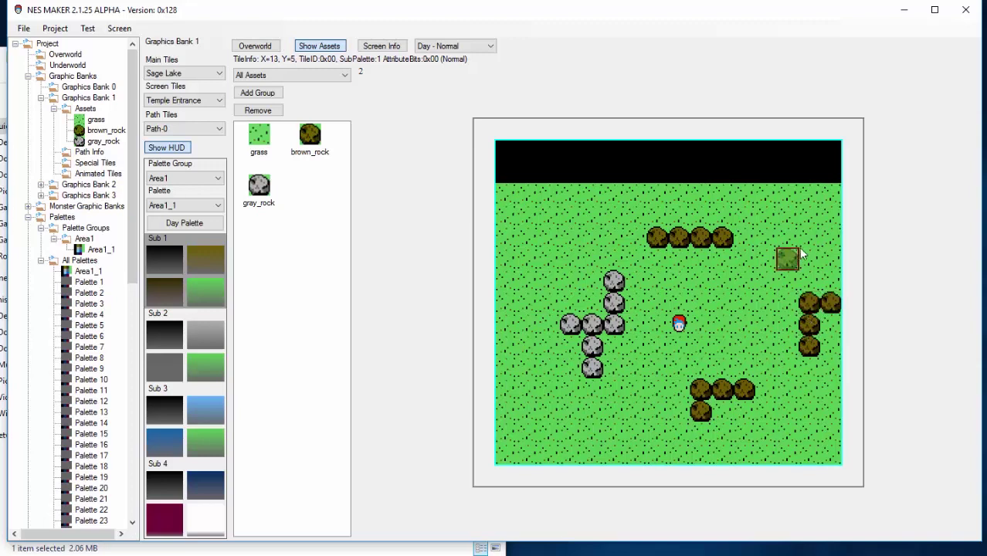
{"action": "left_click", "coordinate": [808, 239]}
{"action": "left_click", "coordinate": [831, 240]}
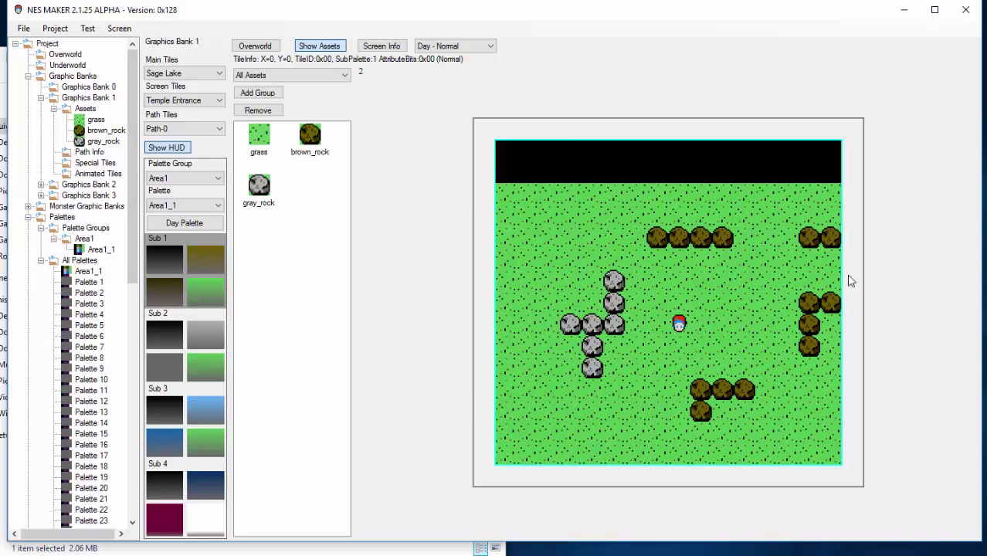
{"action": "left_click", "coordinate": [85, 108]}
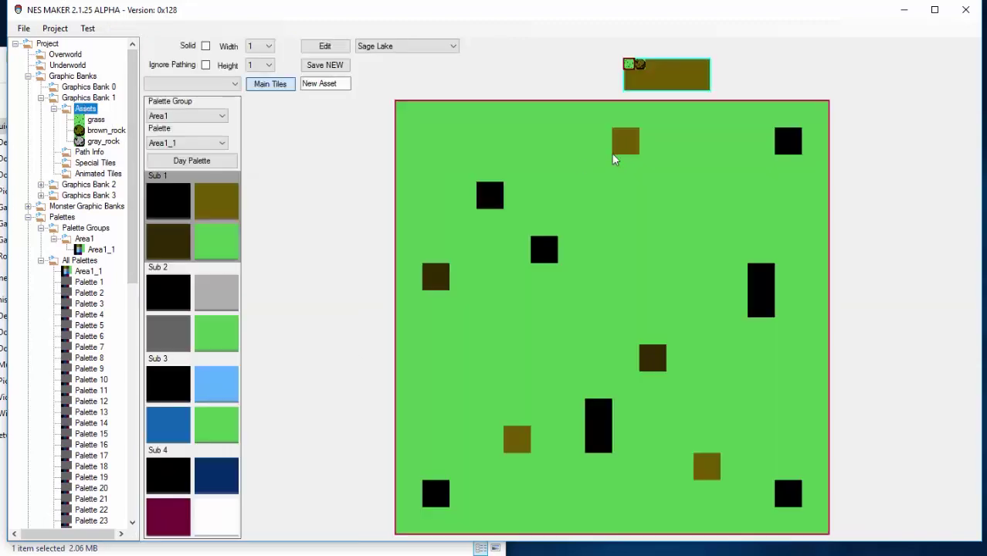
{"action": "left_click", "coordinate": [217, 163]}
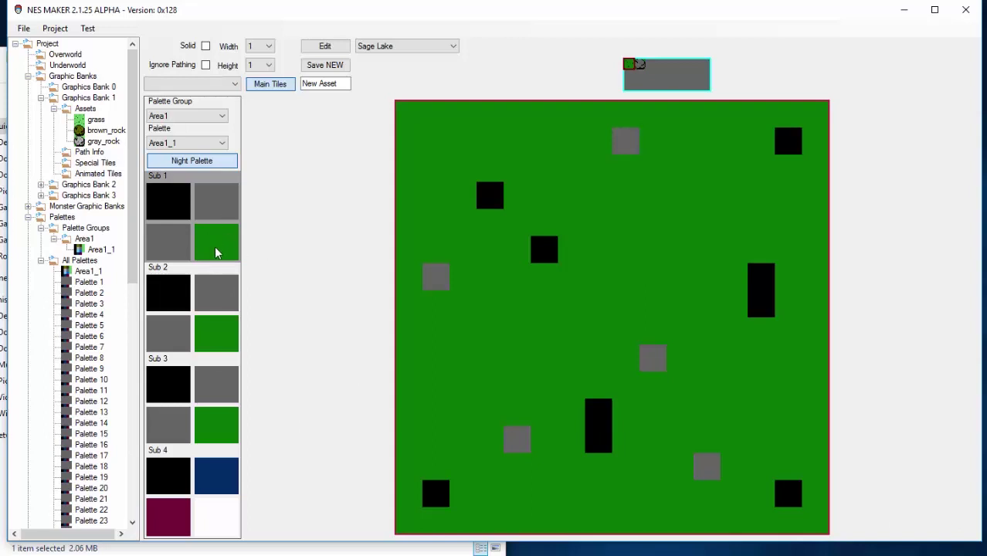
{"action": "left_click", "coordinate": [216, 161]}
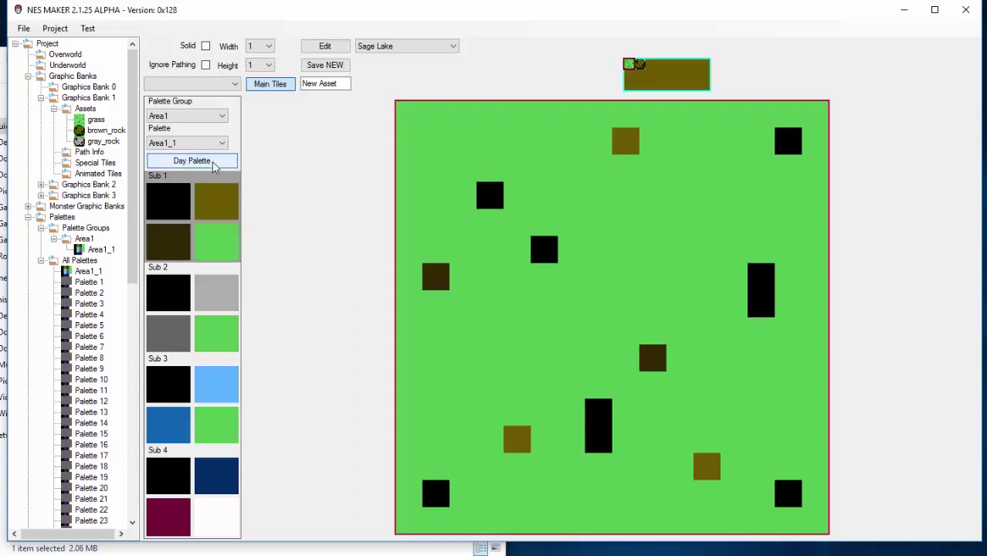
{"action": "left_click", "coordinate": [218, 161]}
{"action": "left_click", "coordinate": [219, 161]}
{"action": "left_click", "coordinate": [229, 163]}
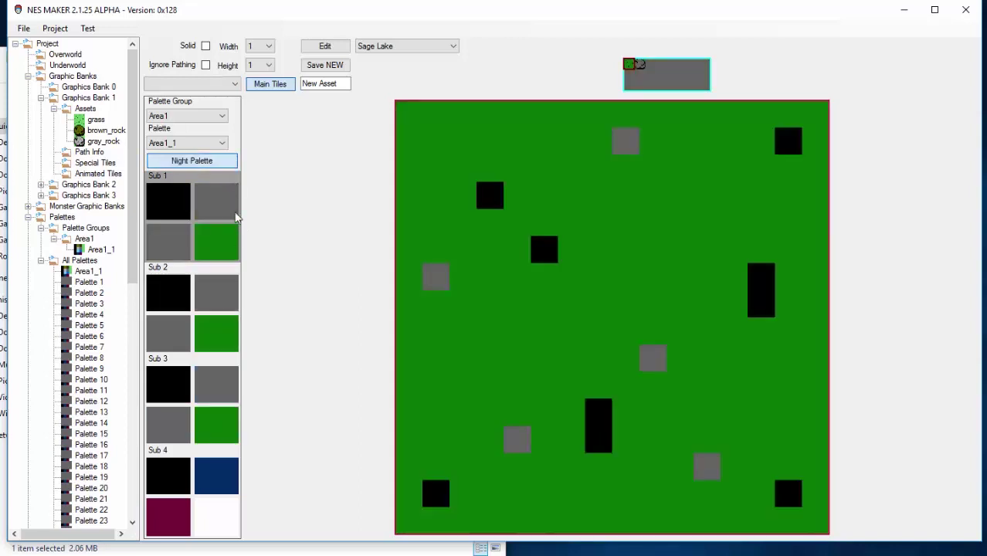
{"action": "left_click", "coordinate": [222, 162]}
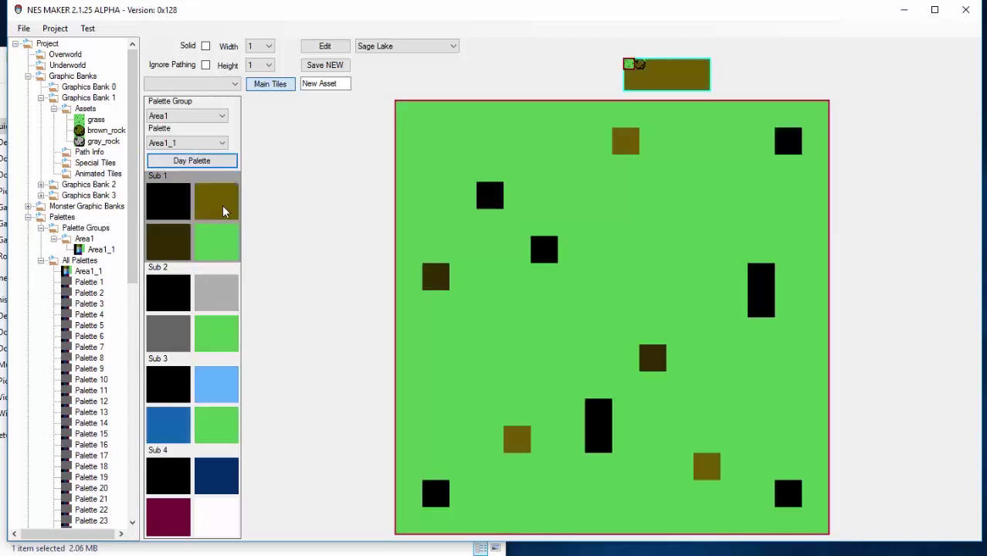
{"action": "left_click", "coordinate": [200, 164]}
{"action": "left_click", "coordinate": [199, 166]}
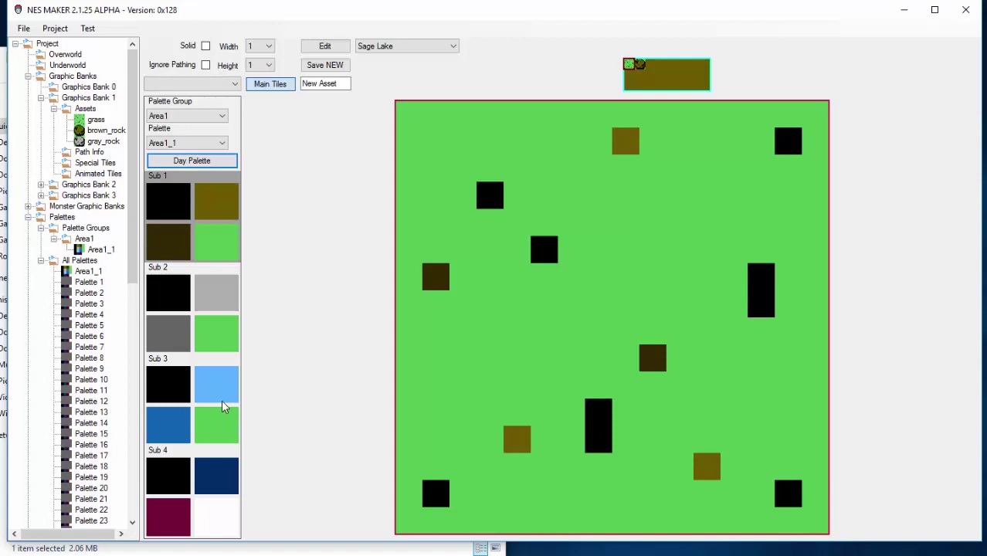
{"action": "left_click", "coordinate": [207, 164]}
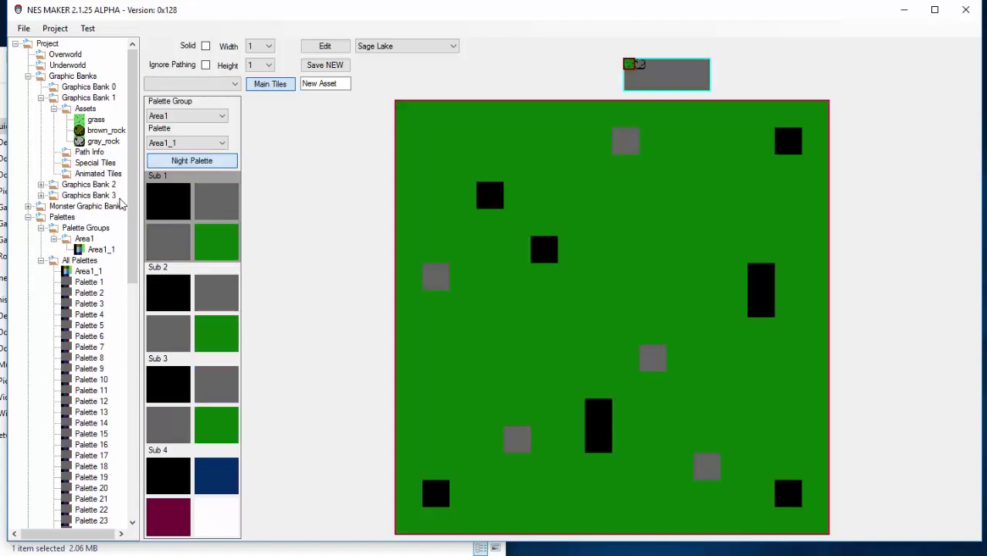
{"action": "scroll", "coordinate": [128, 207], "scroll_direction": "down", "scroll_amount": 1}
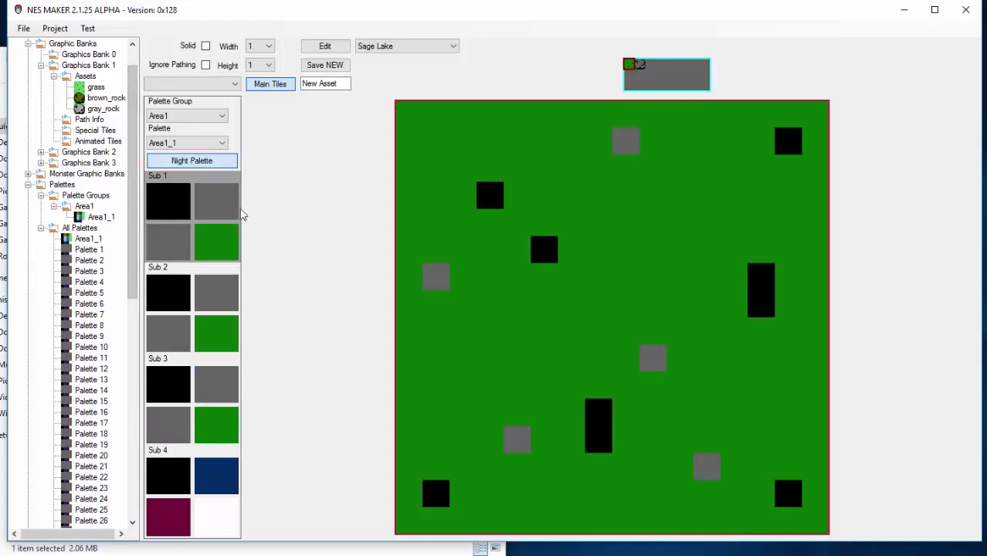
- In the Area1_1 palette, set two night slots to medium blue and dark blue, keeping Group 1's grey
{"action": "left_click", "coordinate": [95, 217]}
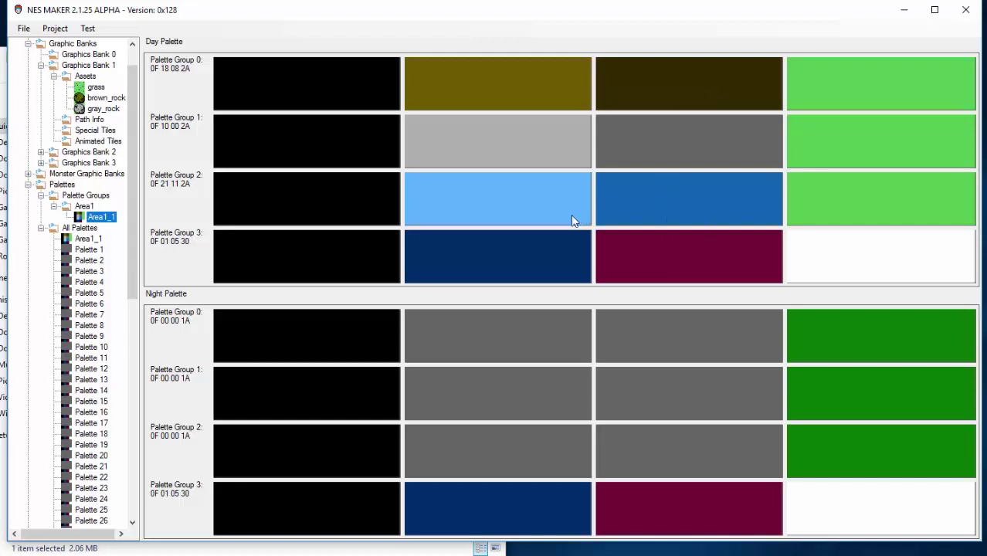
{"action": "left_click", "coordinate": [232, 128]}
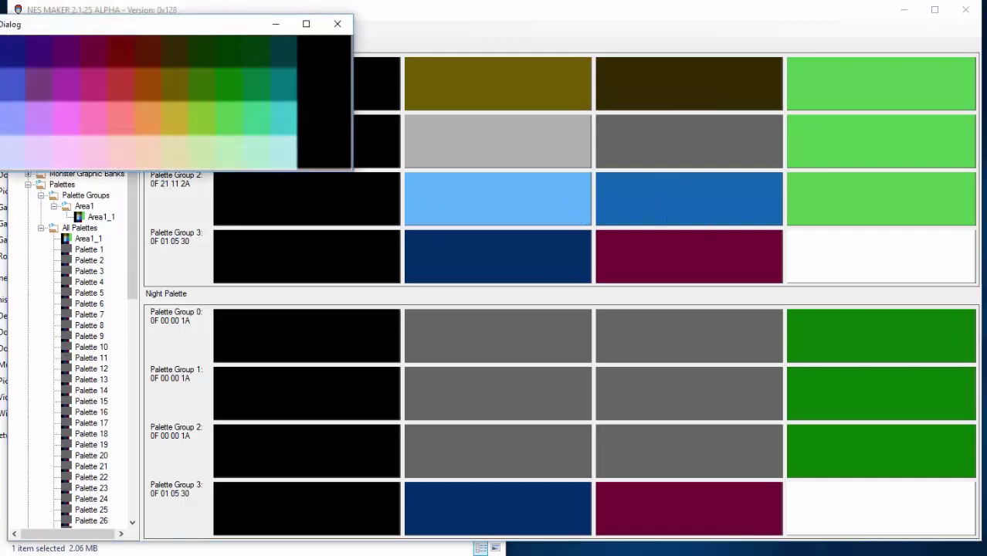
{"action": "left_click", "coordinate": [11, 84]}
{"action": "left_click", "coordinate": [678, 451]}
{"action": "left_click", "coordinate": [9, 76]}
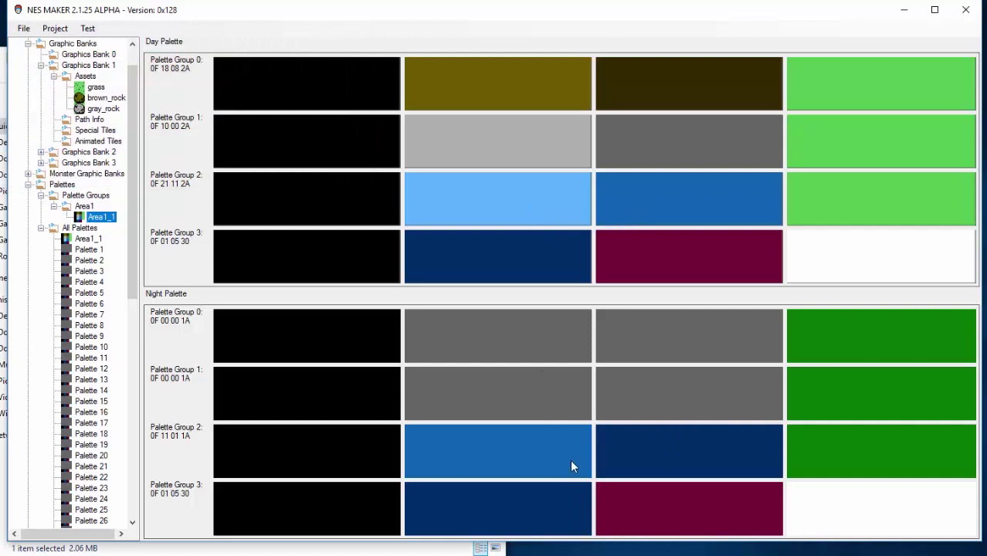
{"action": "left_click", "coordinate": [506, 410]}
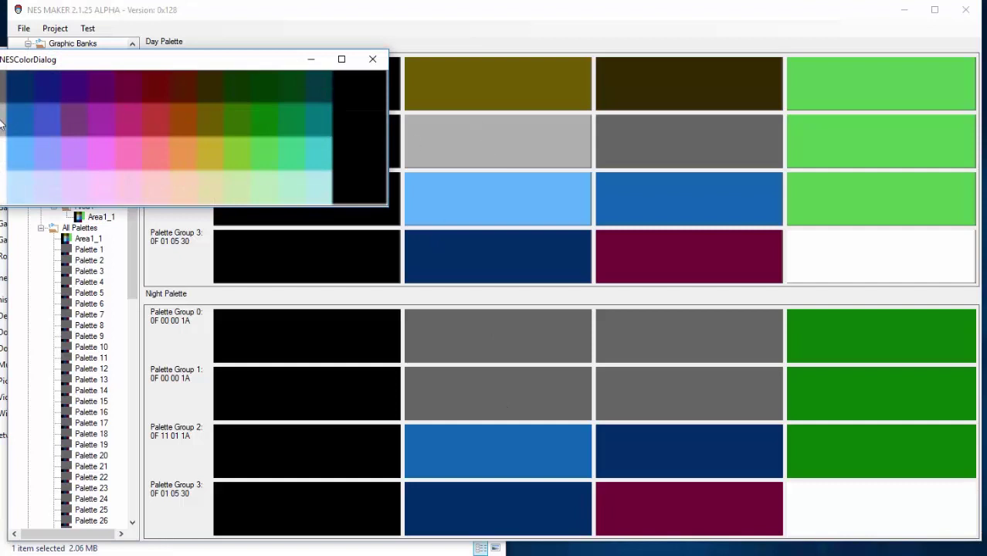
{"action": "left_click_drag", "start_coordinate": [12, 63], "coordinate": [86, 63]}
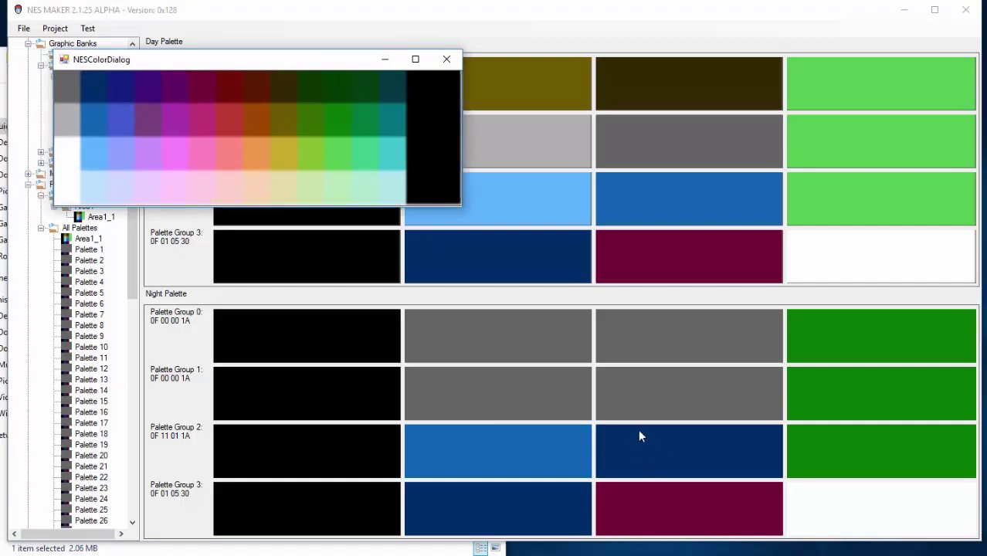
{"action": "left_click", "coordinate": [68, 92]}
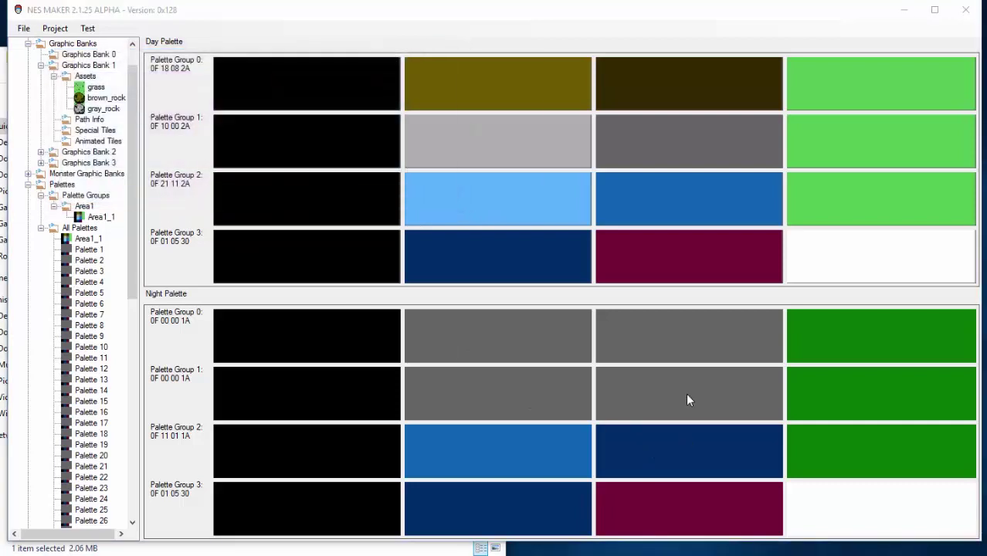
- Make Night Groups 0 and 1's third colour dark teal and Group 0's second dark olive
{"action": "left_click", "coordinate": [542, 268]}
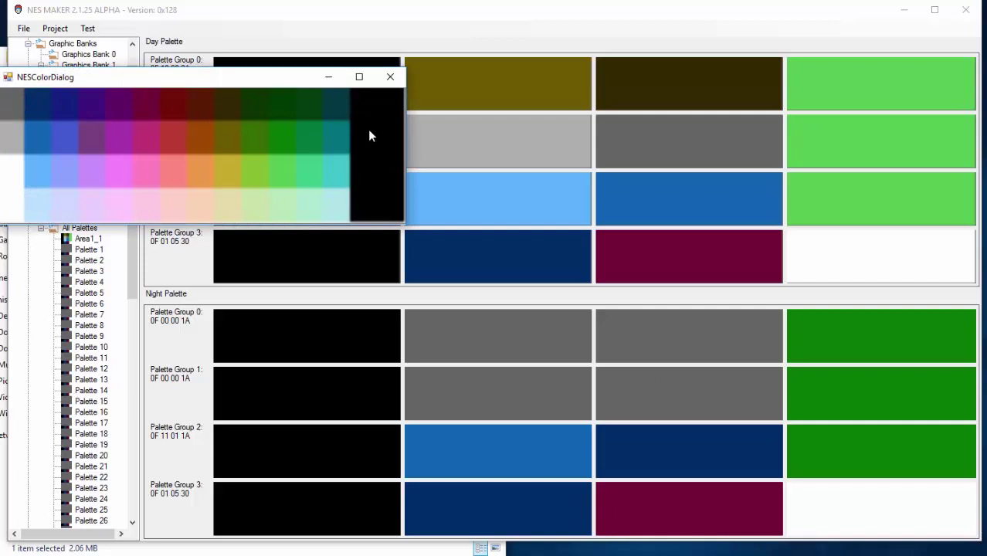
{"action": "left_click", "coordinate": [334, 106]}
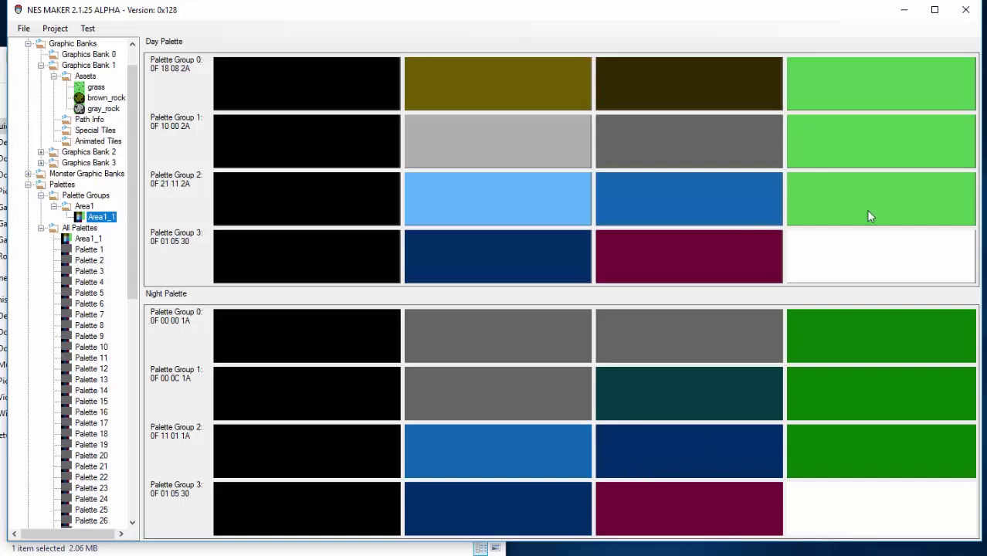
{"action": "left_click", "coordinate": [490, 88]}
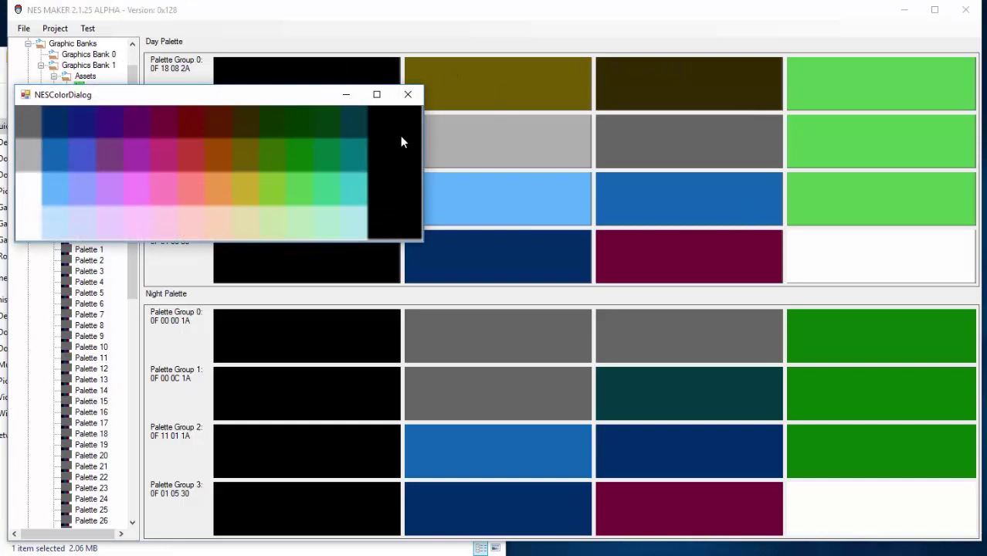
{"action": "left_click", "coordinate": [410, 96]}
{"action": "left_click", "coordinate": [495, 258]}
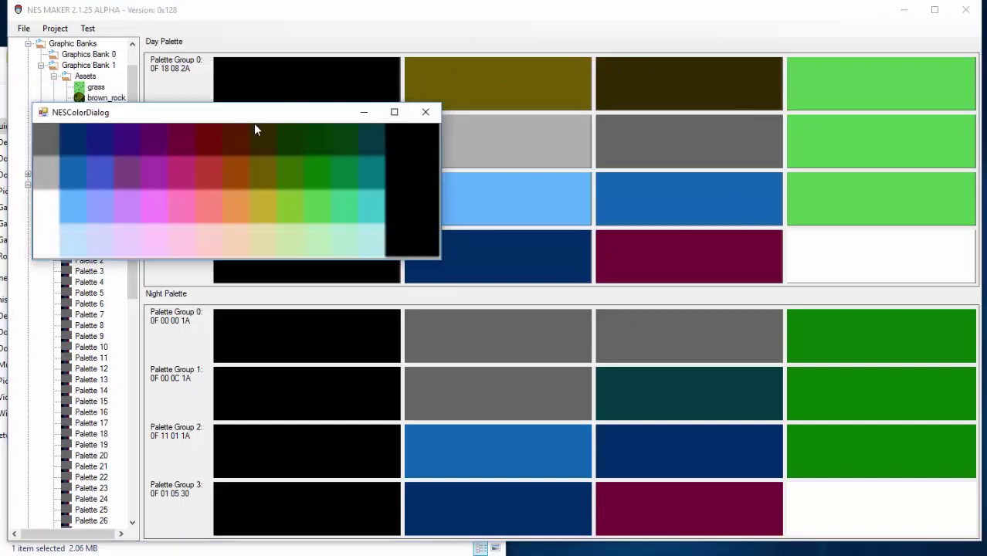
{"action": "left_click", "coordinate": [379, 130]}
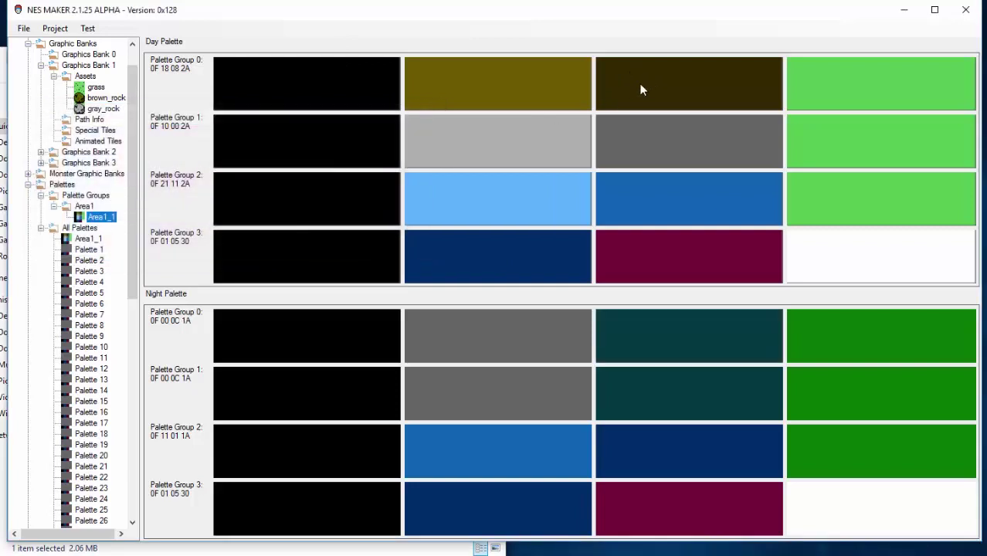
{"action": "left_click", "coordinate": [466, 332]}
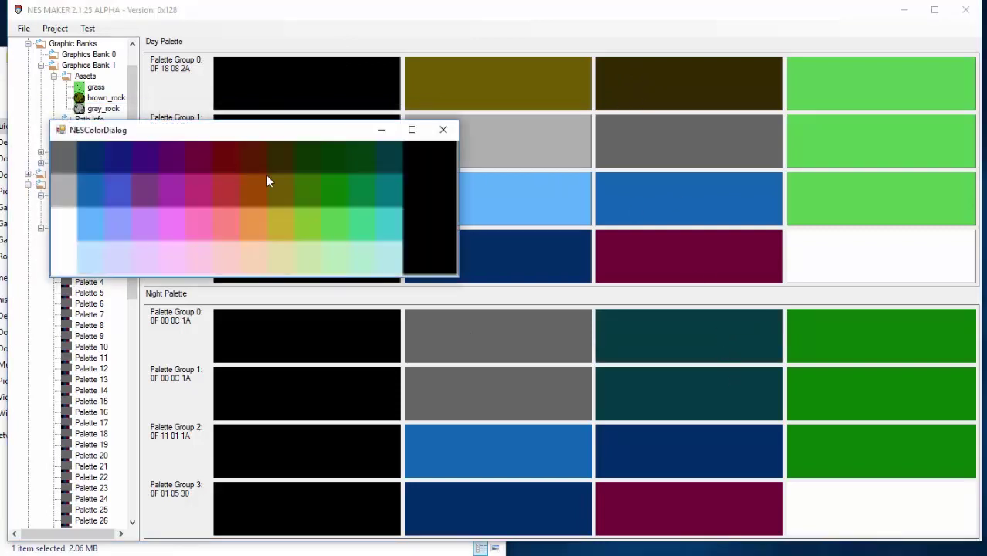
{"action": "left_click", "coordinate": [286, 158]}
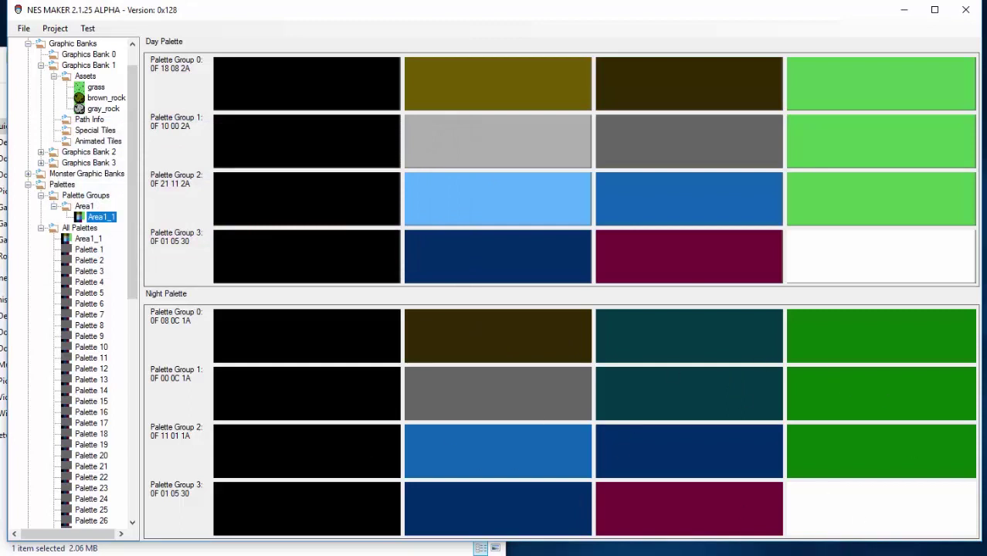
{"action": "left_click", "coordinate": [85, 78]}
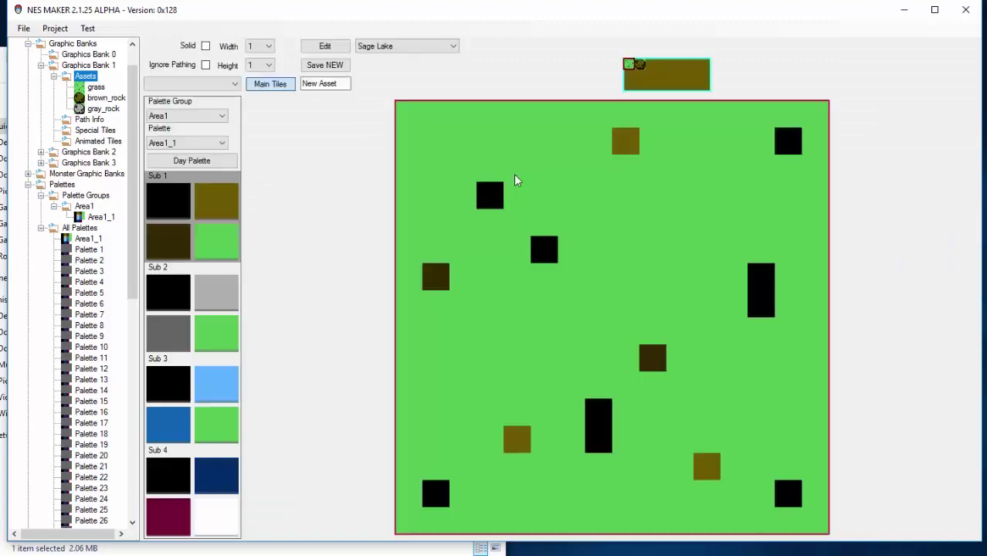
{"action": "left_click", "coordinate": [213, 164]}
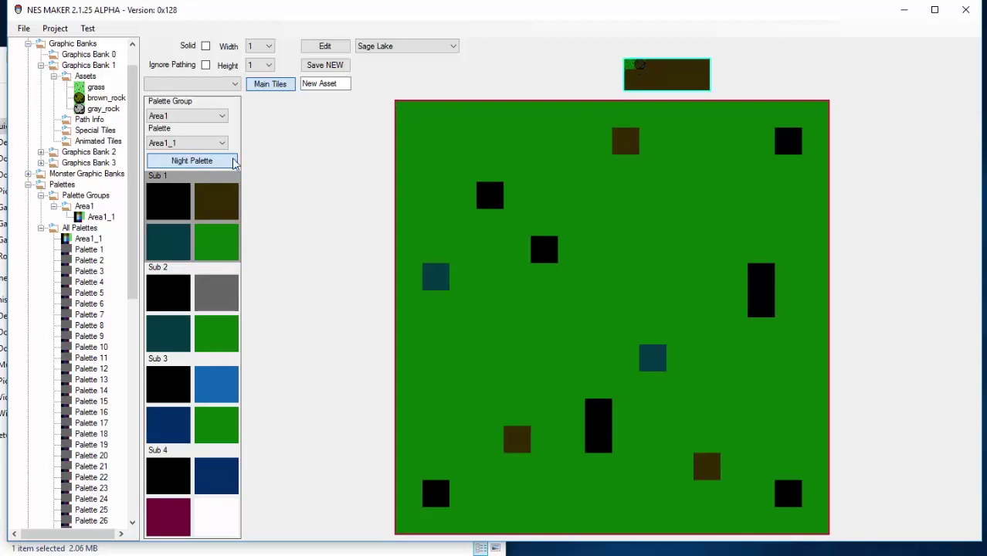
{"action": "left_click", "coordinate": [202, 161]}
{"action": "left_click", "coordinate": [204, 160]}
{"action": "left_click", "coordinate": [203, 160]}
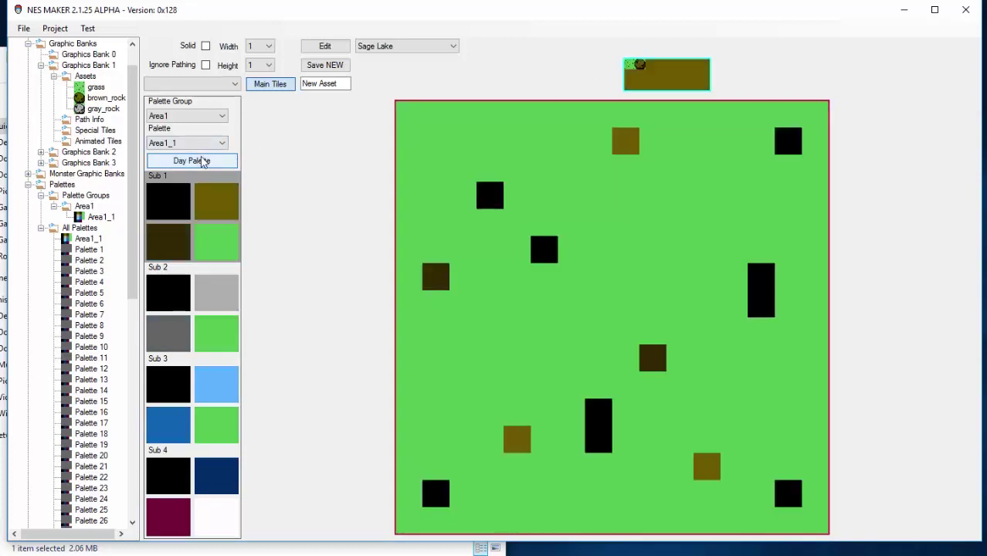
{"action": "left_click", "coordinate": [202, 161]}
{"action": "left_click", "coordinate": [202, 161]}
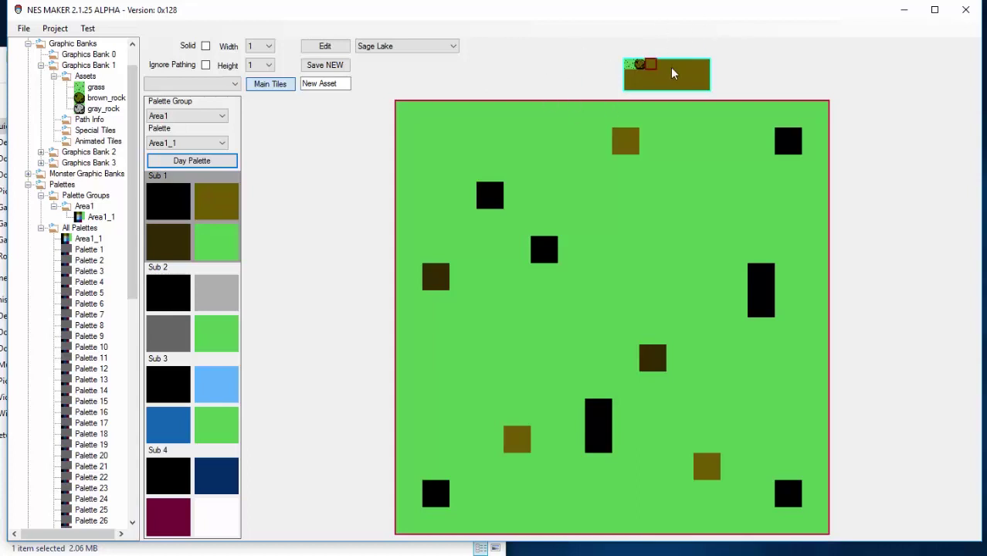
{"action": "left_click", "coordinate": [207, 85]}
{"action": "left_click", "coordinate": [207, 86]}
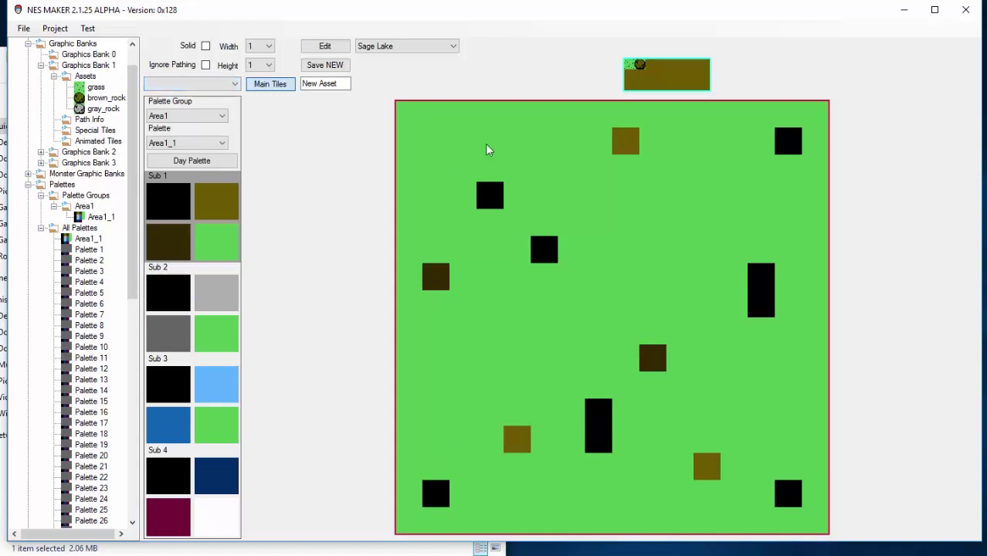